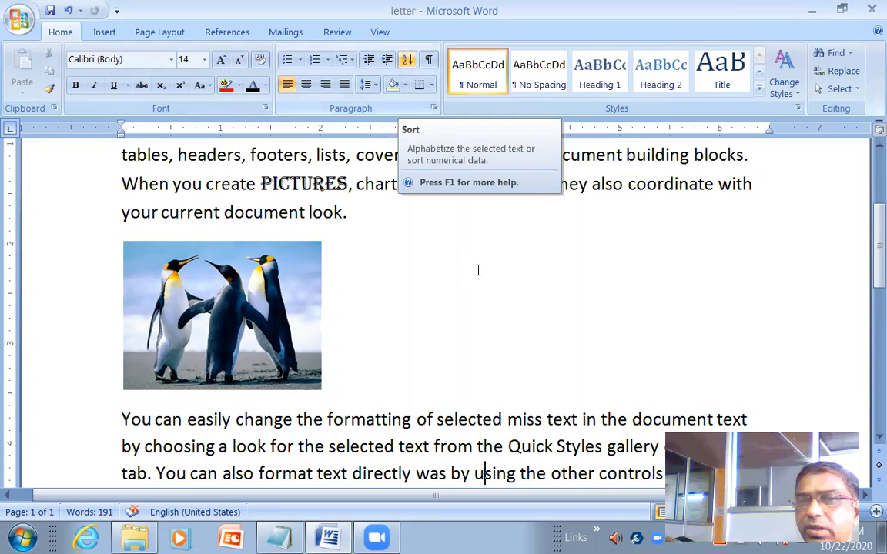
# - Apply the picture style with a thick black frame and a thin white inner line to the penguin picture
pyautogui.click(262, 302)
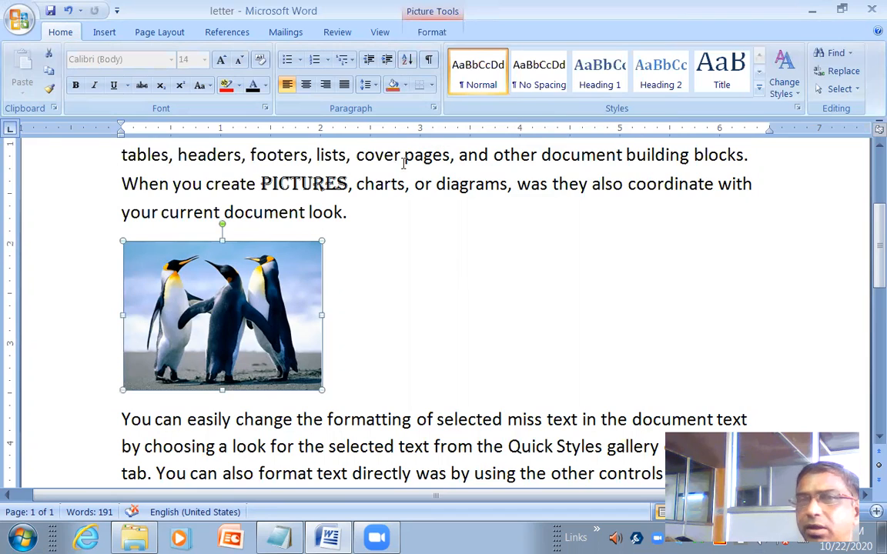
pyautogui.click(429, 32)
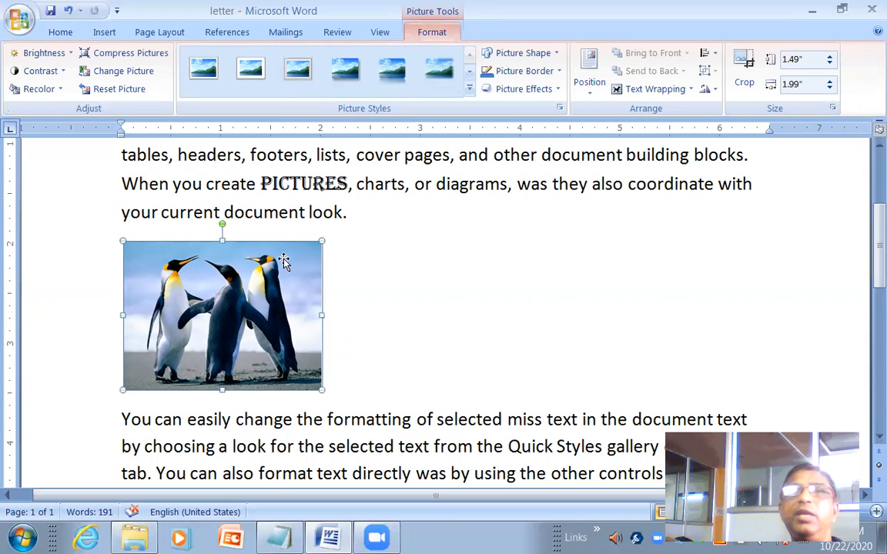
pyautogui.click(468, 90)
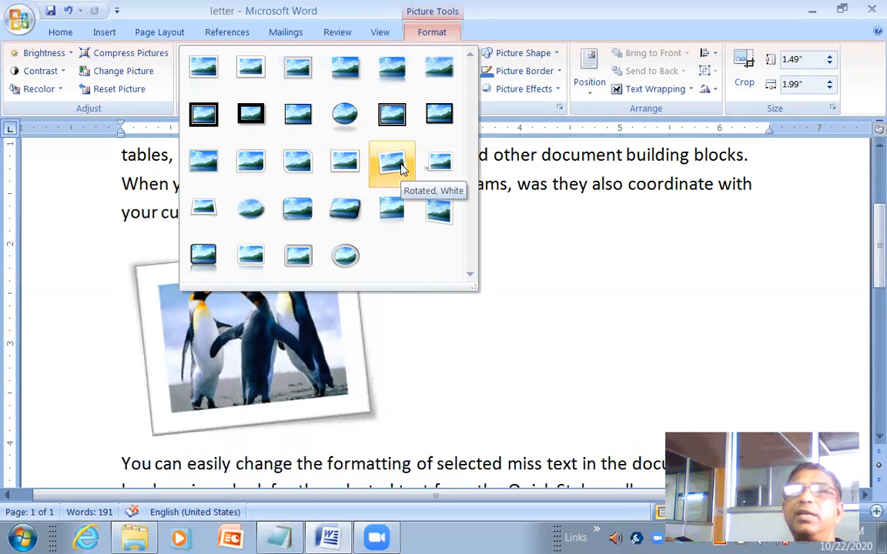
pyautogui.click(399, 115)
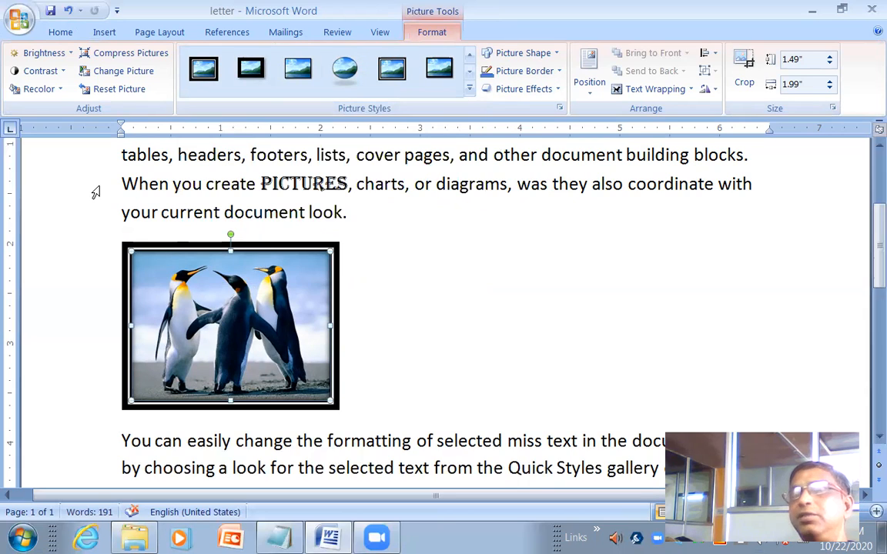
# - Preview the brightness, contrast, recolor and picture shape options for the penguin picture without applying any
pyautogui.click(69, 61)
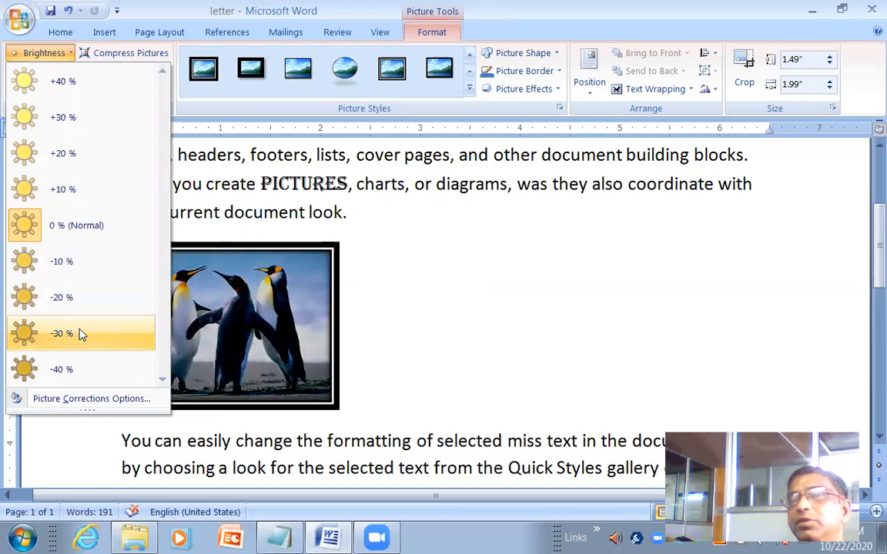
pyautogui.click(485, 257)
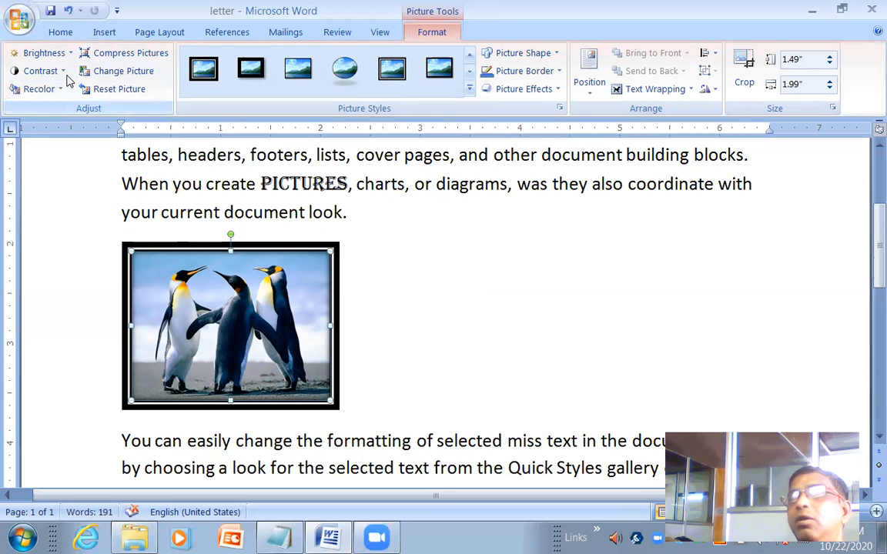
pyautogui.click(64, 73)
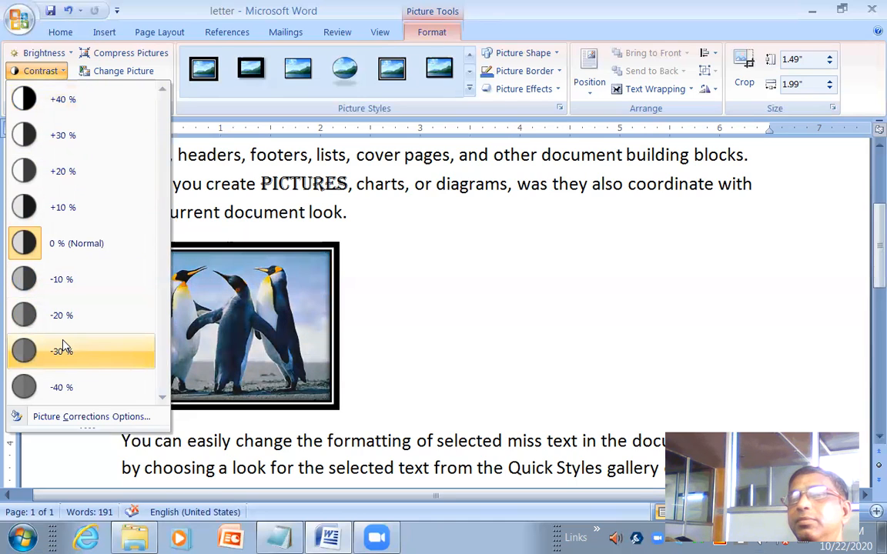
pyautogui.click(598, 265)
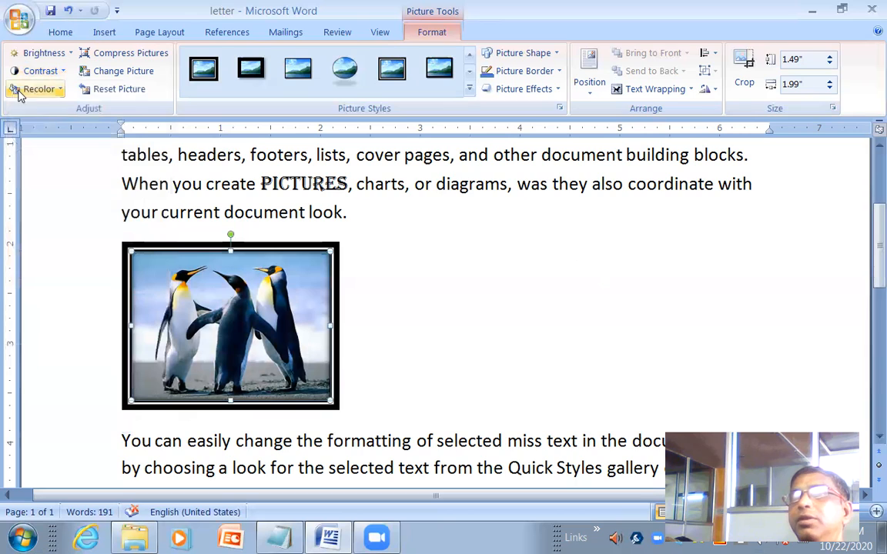
pyautogui.click(62, 90)
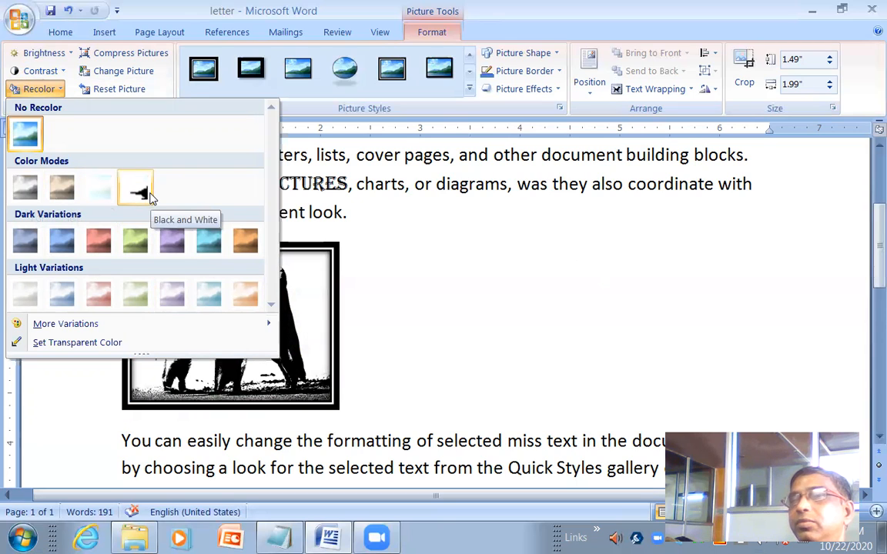
pyautogui.click(522, 328)
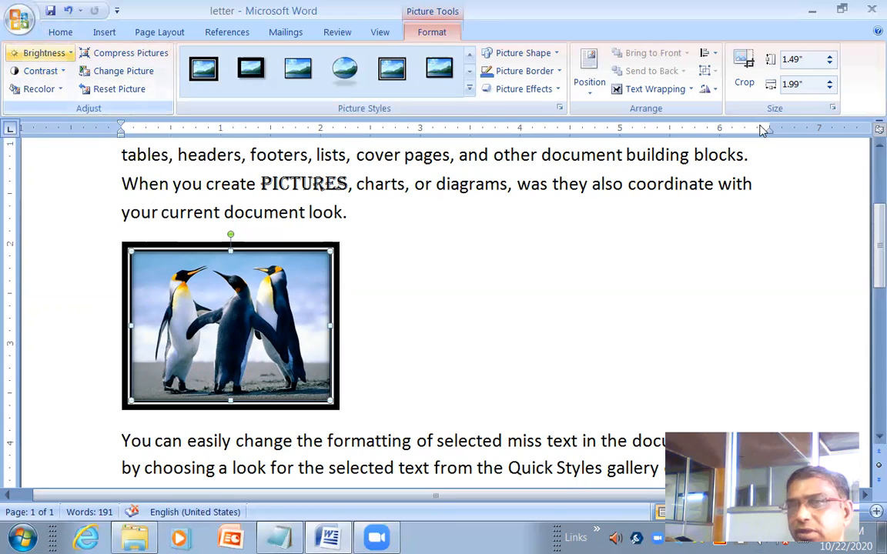
pyautogui.click(553, 56)
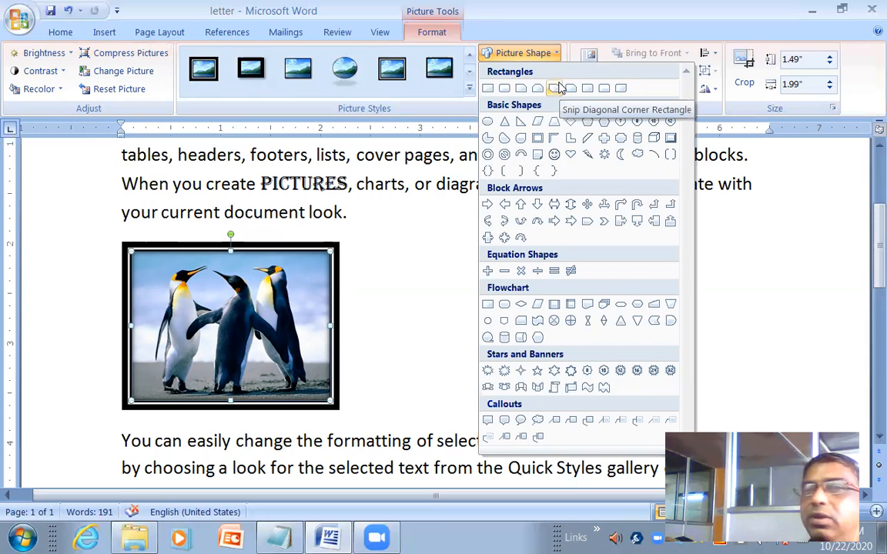
pyautogui.click(590, 34)
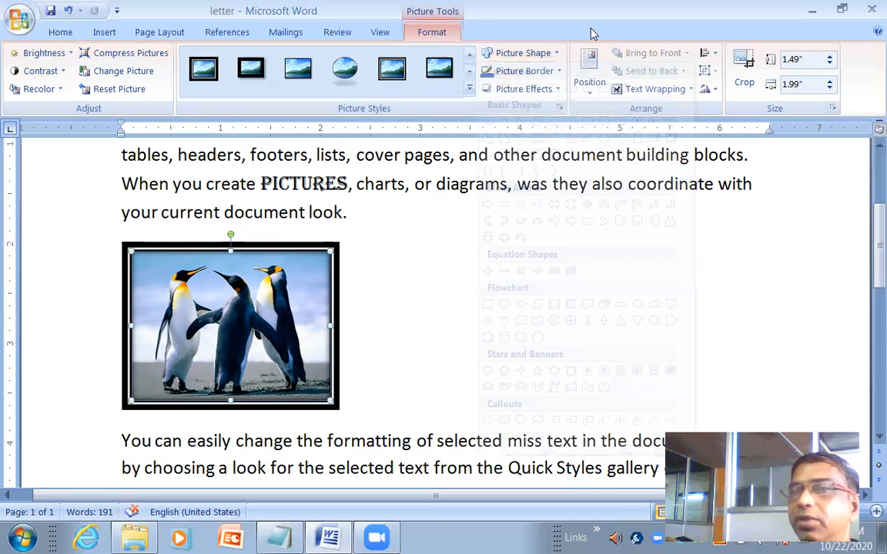
# - Try a yellow border on the penguin picture and replace it with the standard orange border color
pyautogui.click(553, 71)
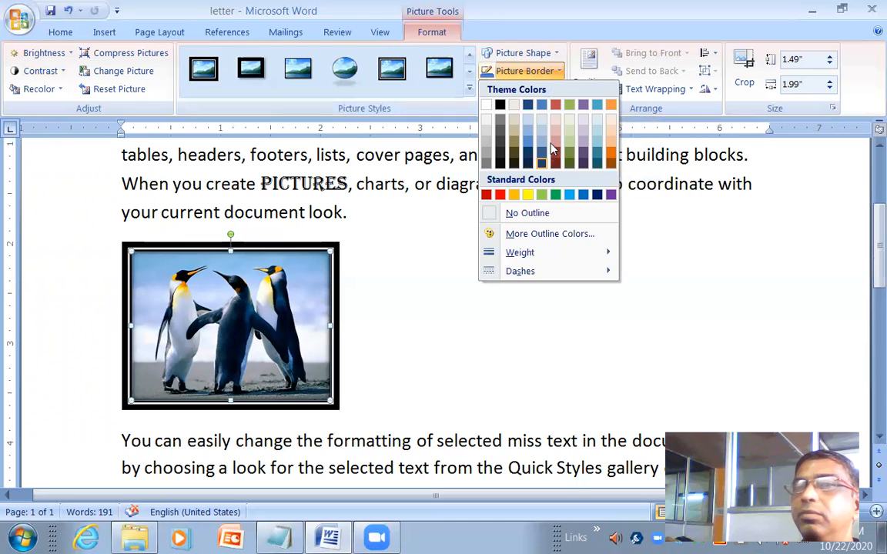
pyautogui.click(531, 195)
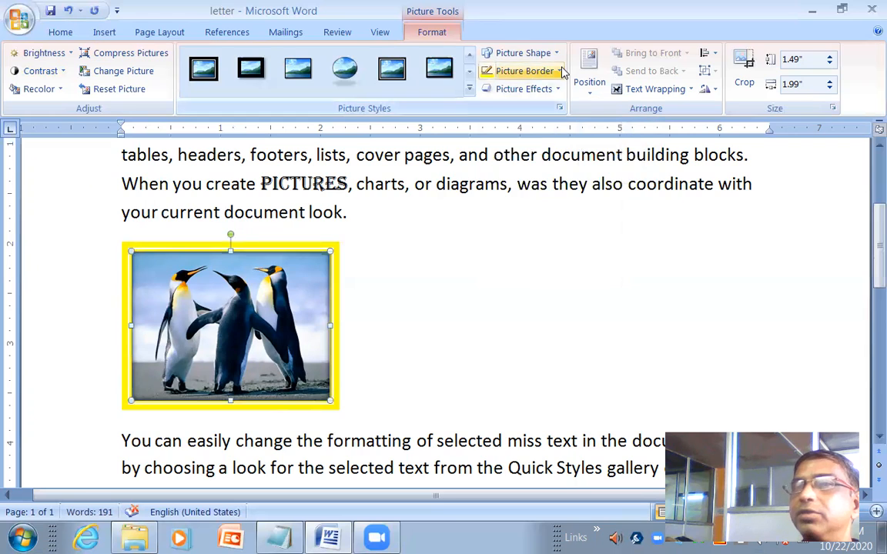
pyautogui.click(559, 71)
pyautogui.click(513, 194)
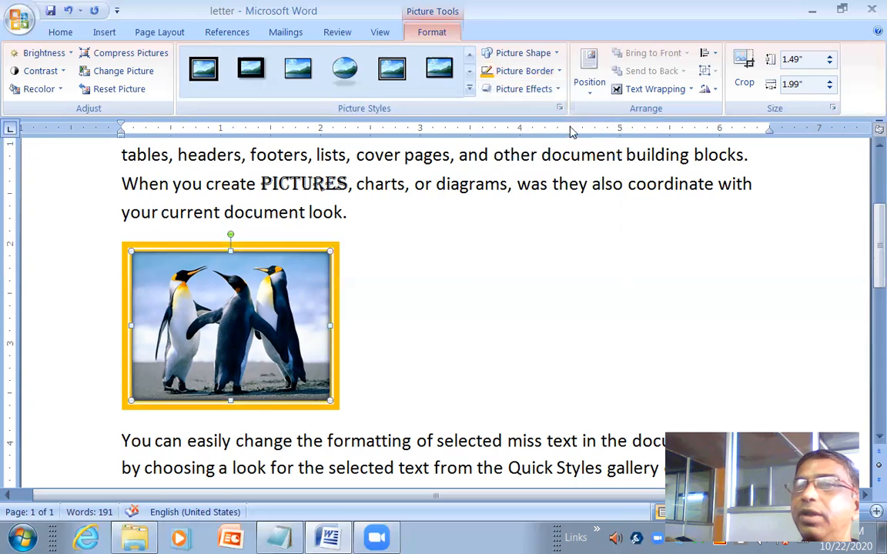
# - Preview the Shadow, Reflection, Glow and Soft Edges picture effects on the penguin picture without applying any
pyautogui.click(551, 91)
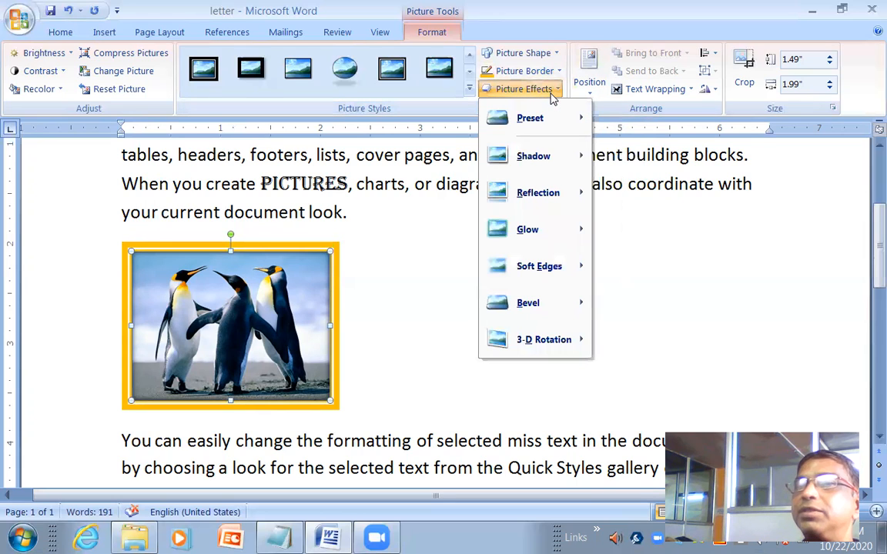
pyautogui.moveTo(552, 157)
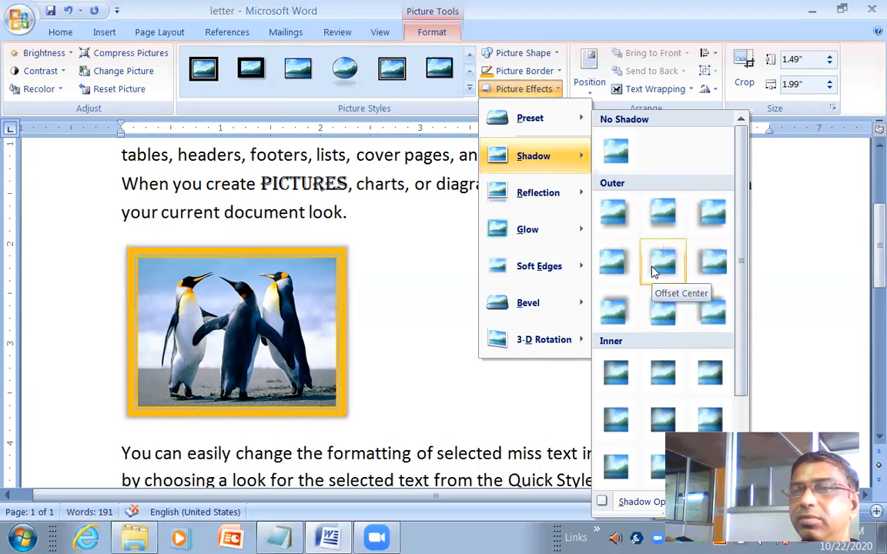
pyautogui.moveTo(559, 201)
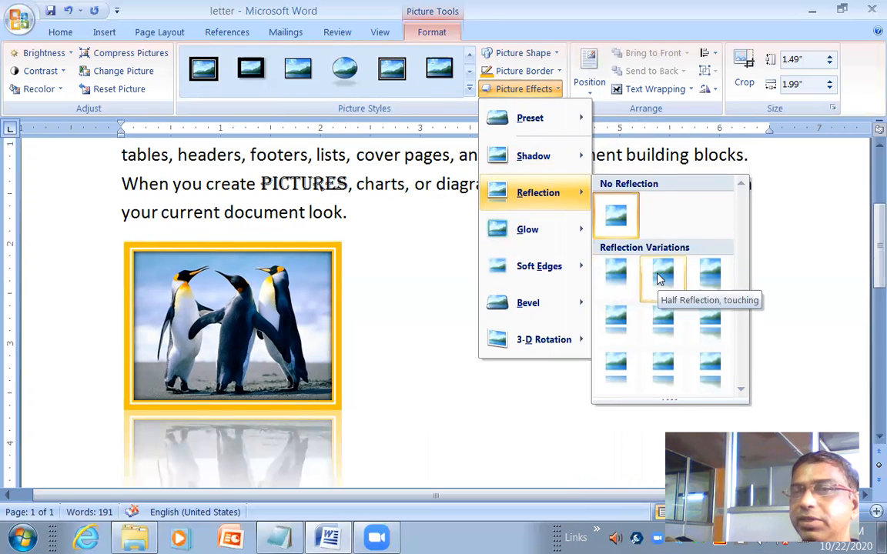
pyautogui.moveTo(511, 243)
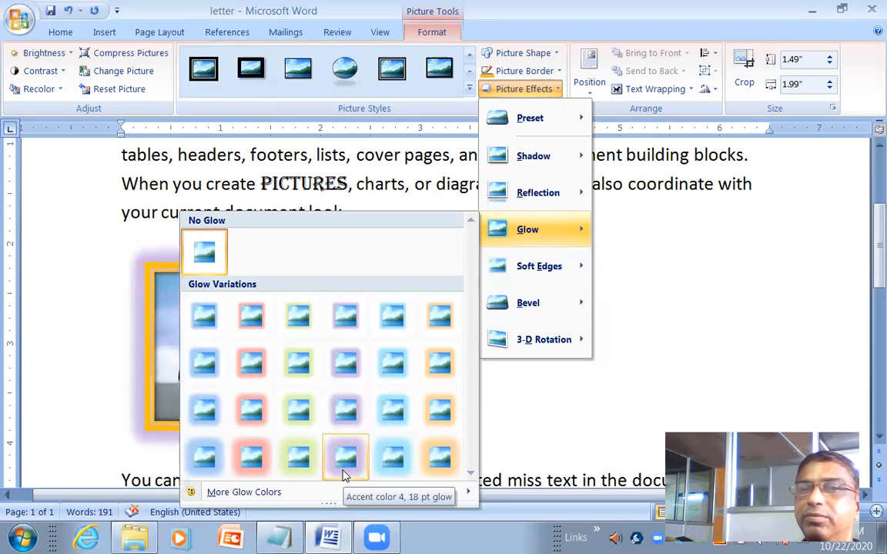
pyautogui.moveTo(539, 266)
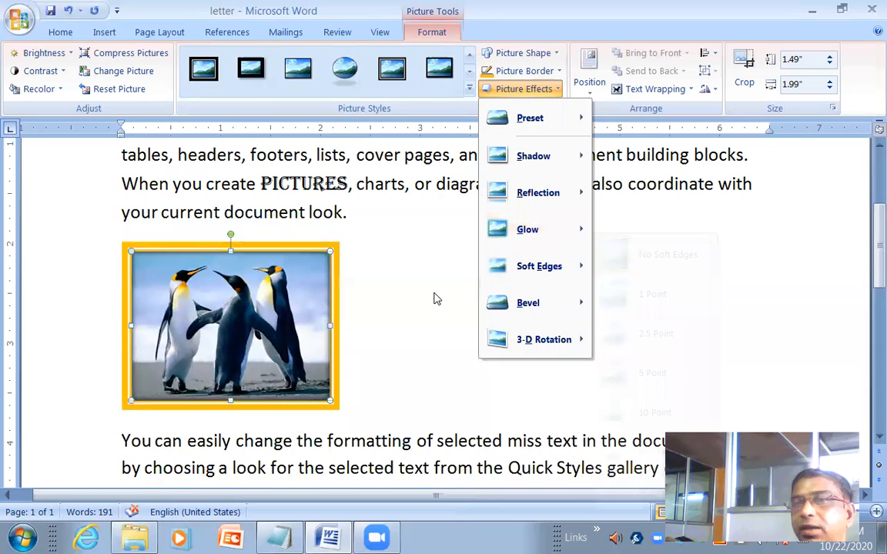
pyautogui.click(431, 291)
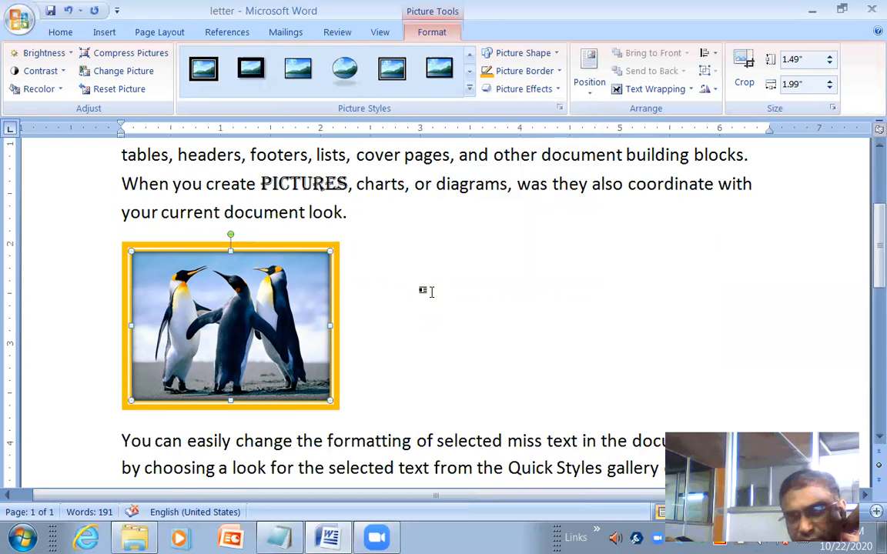
# - Try to move the penguin picture freehand up toward the end of the first paragraph, and undo the move
pyautogui.scroll(3, 522, 270)
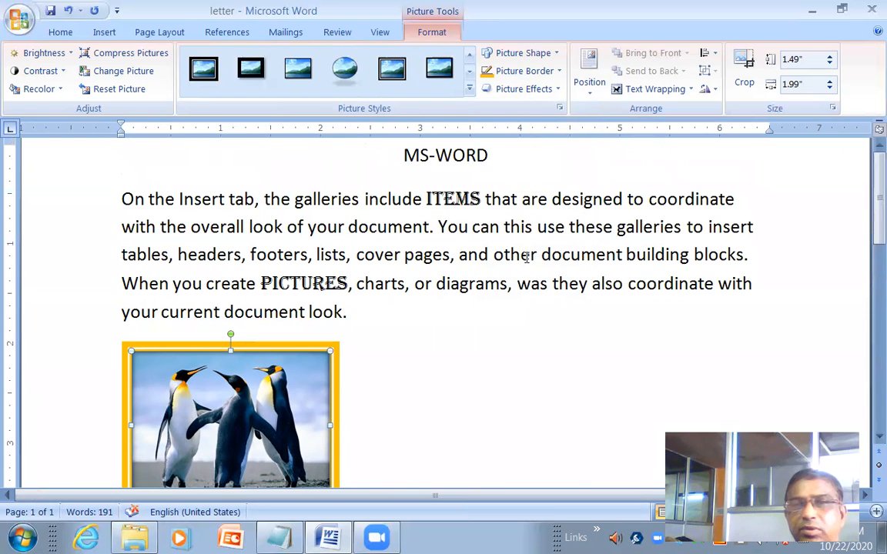
pyautogui.scroll(-4, 526, 258)
pyautogui.scroll(-5, 526, 258)
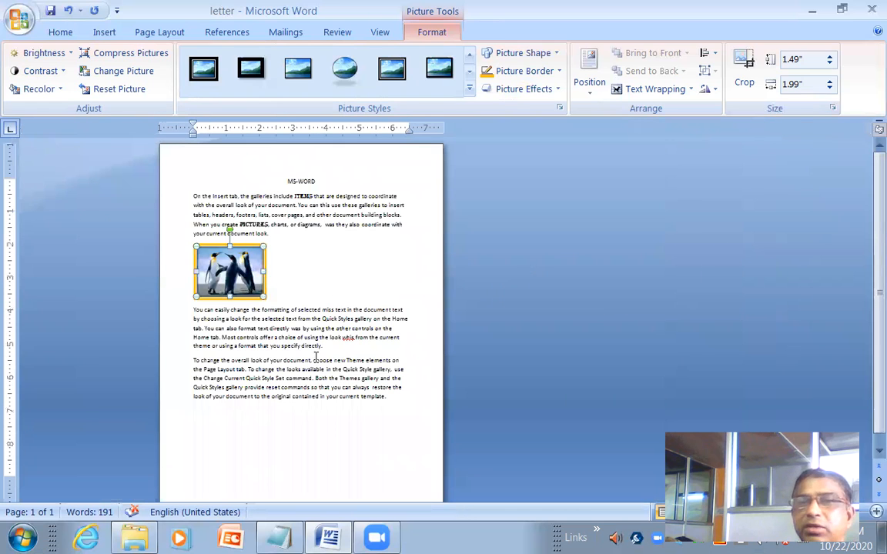
pyautogui.scroll(-1, 252, 310)
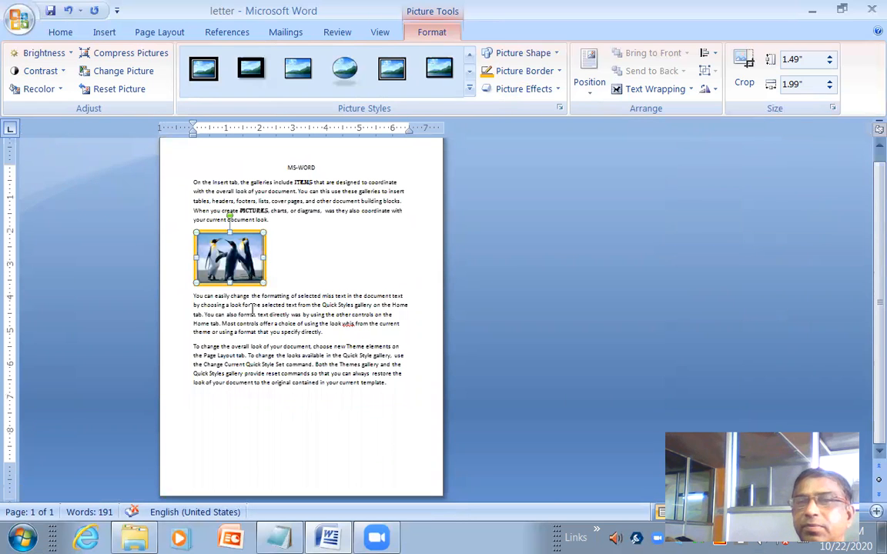
pyautogui.moveTo(240, 270); pyautogui.dragTo(335, 221)
pyautogui.hotkey('ctrl', 'z')
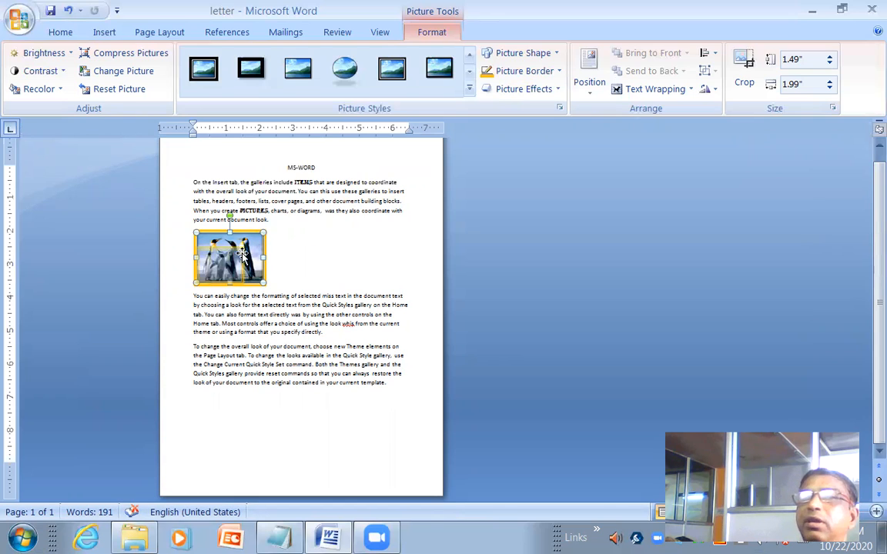
# - Scale the penguin picture down to about 1.03" high by 1.38" wide, and dismiss the Windows activation window
pyautogui.moveTo(264, 284); pyautogui.dragTo(245, 267)
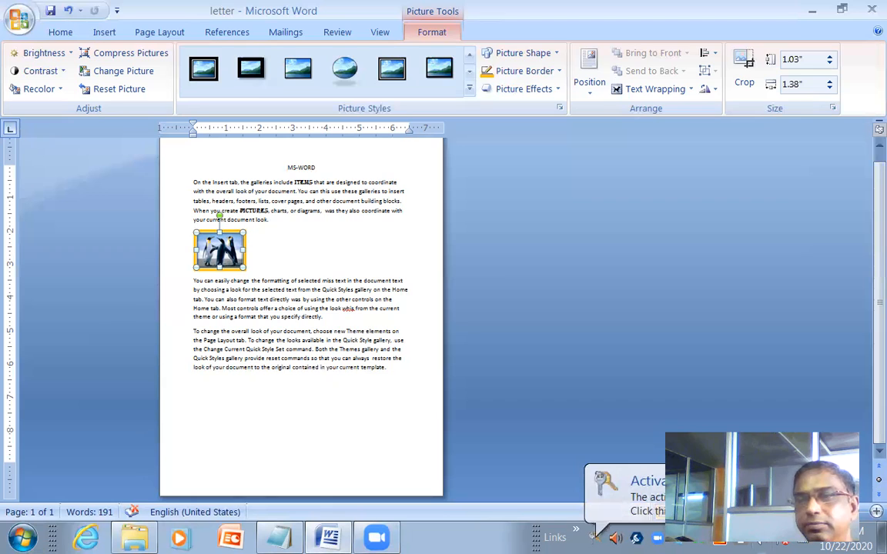
pyautogui.click(596, 498)
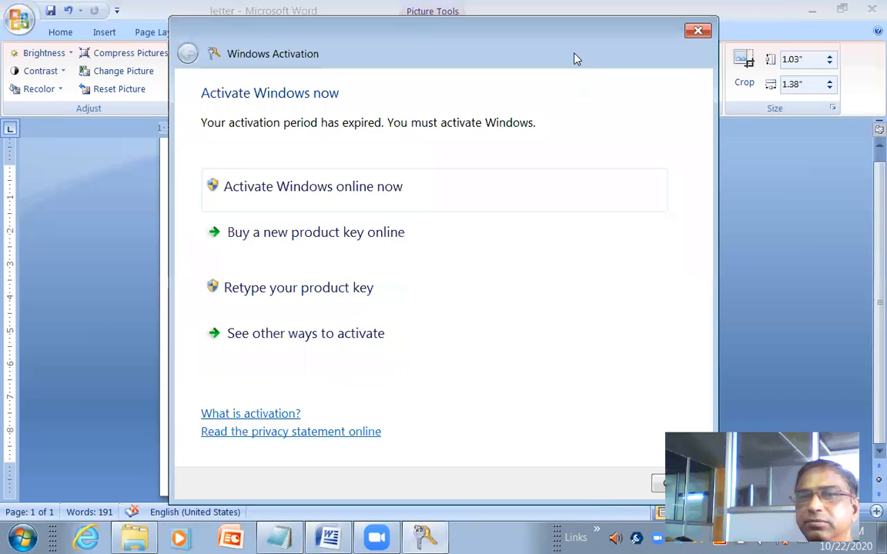
pyautogui.click(698, 30)
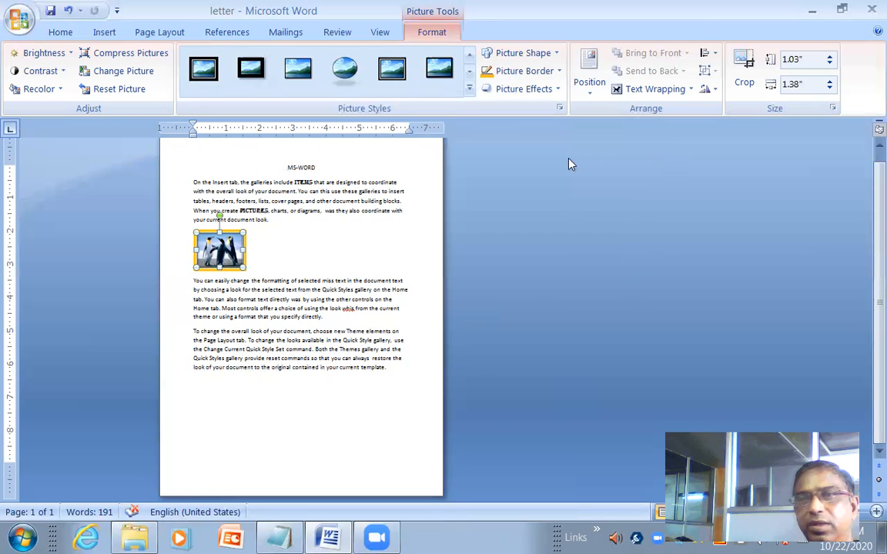
# - Position the penguin picture in the middle center of the page with square text wrapping
pyautogui.click(589, 89)
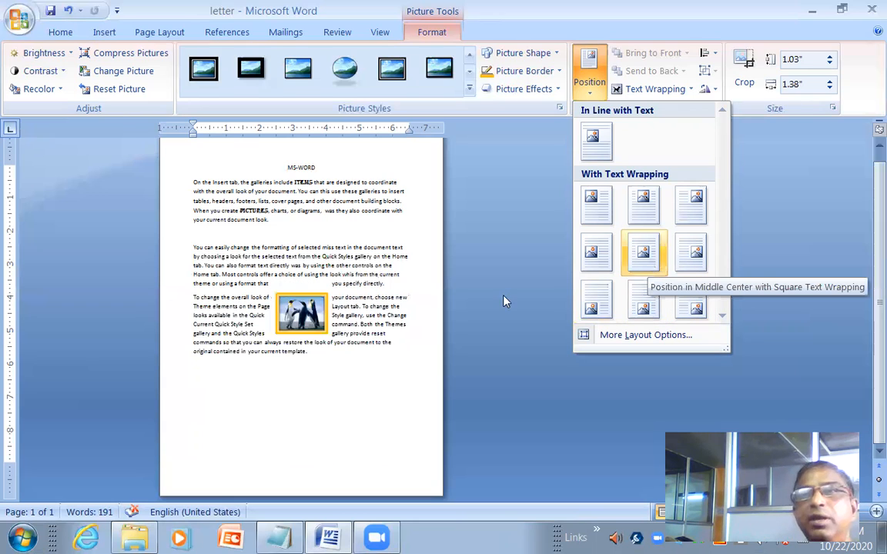
pyautogui.click(642, 269)
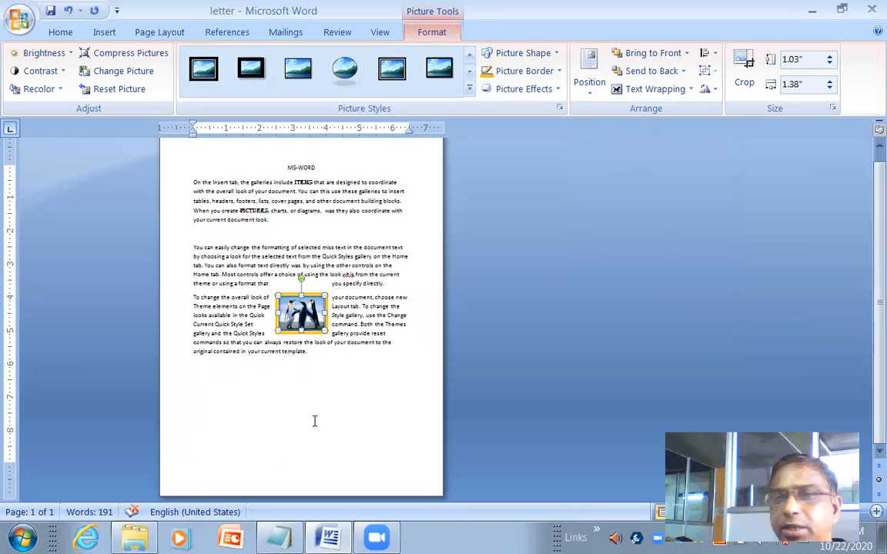
pyautogui.scroll(3, 314, 421)
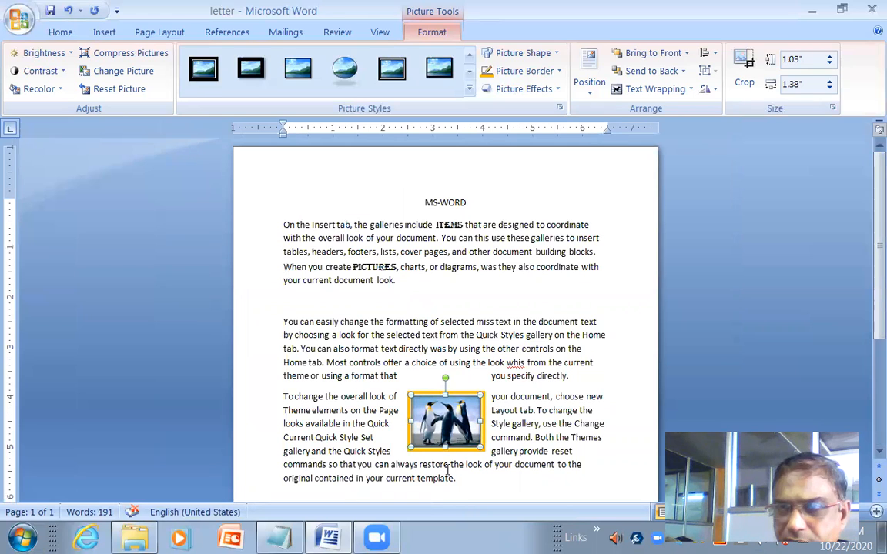
# - Apply Square text wrapping to the penguin picture again and change it to Tight
pyautogui.click(690, 90)
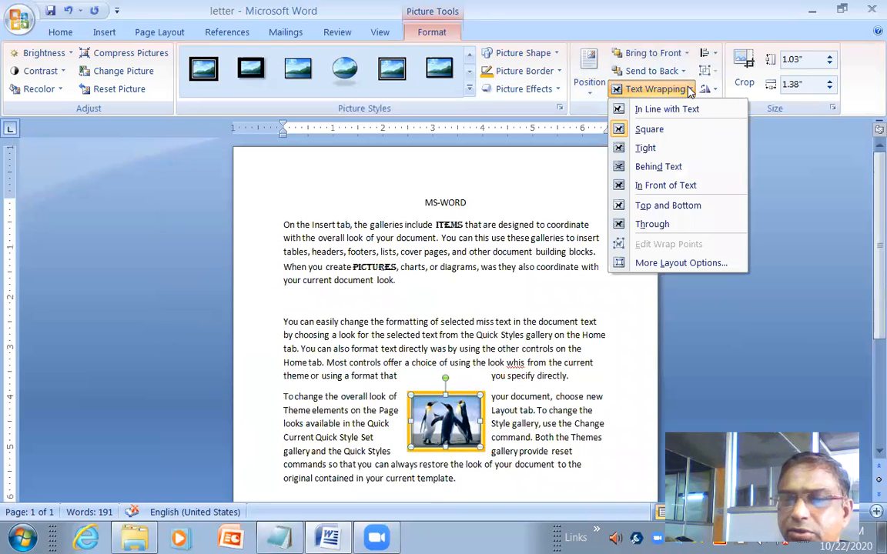
pyautogui.click(682, 130)
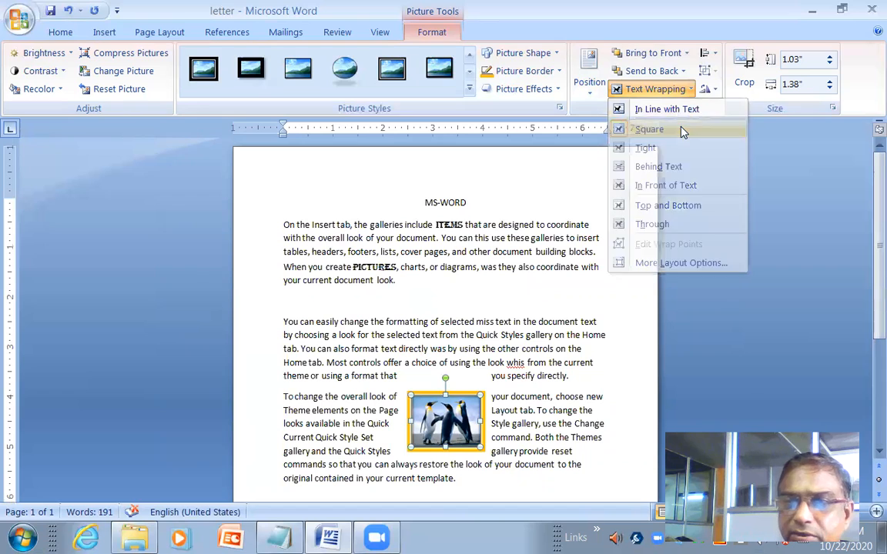
pyautogui.click(691, 96)
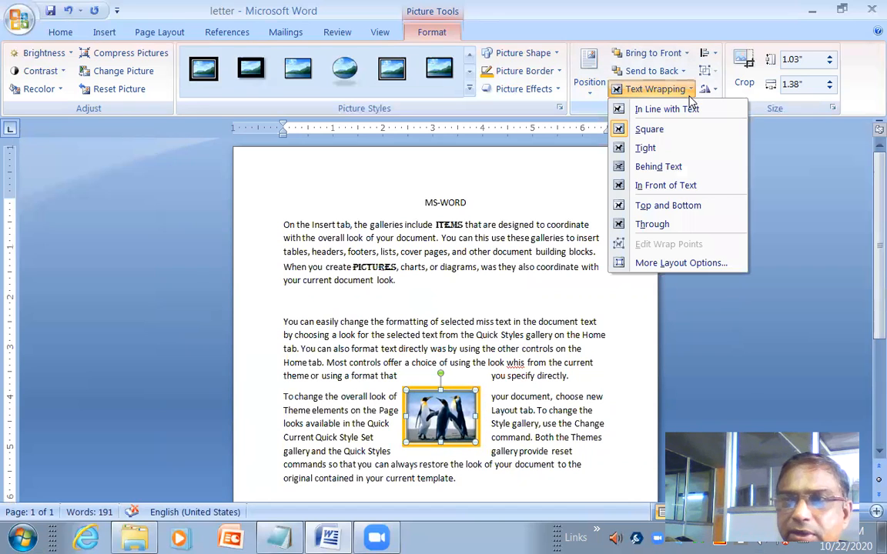
pyautogui.click(690, 153)
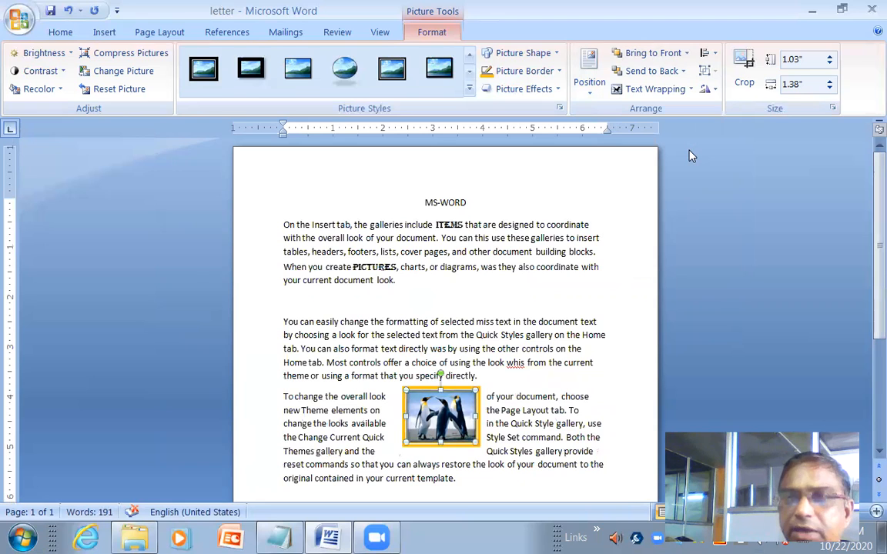
# - Change the penguin picture's text wrapping to Behind Text and then to In Front of Text
pyautogui.click(682, 90)
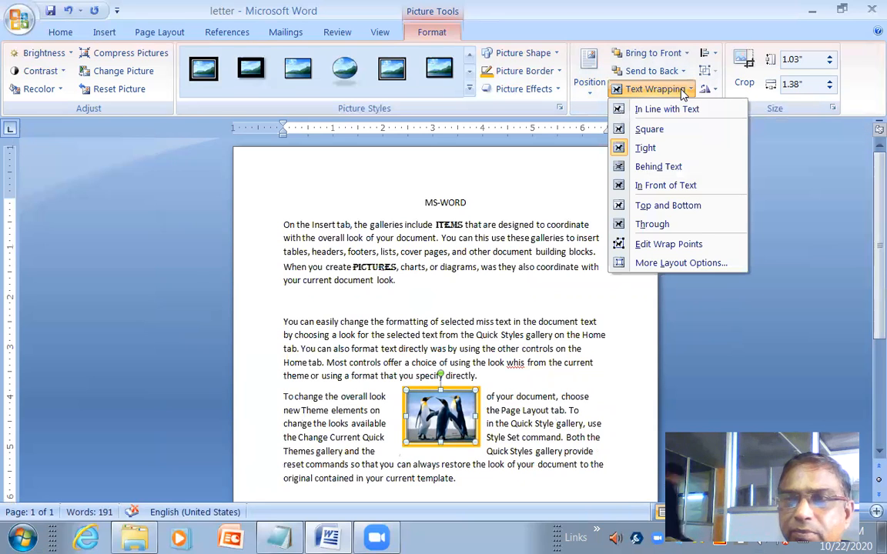
pyautogui.click(679, 169)
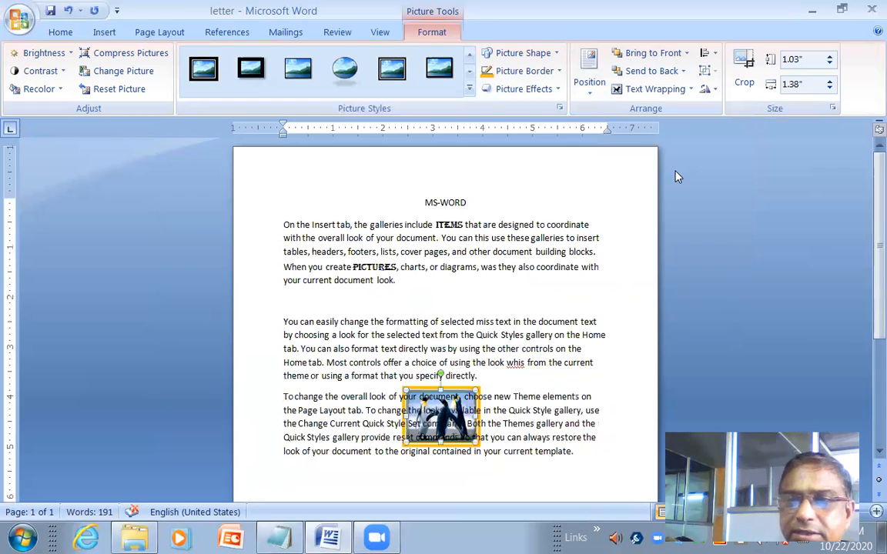
pyautogui.click(656, 89)
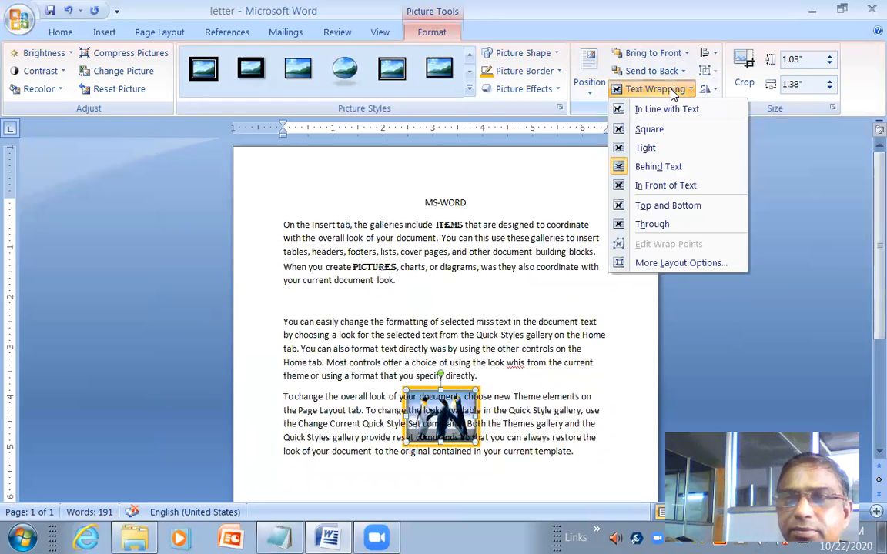
pyautogui.click(677, 191)
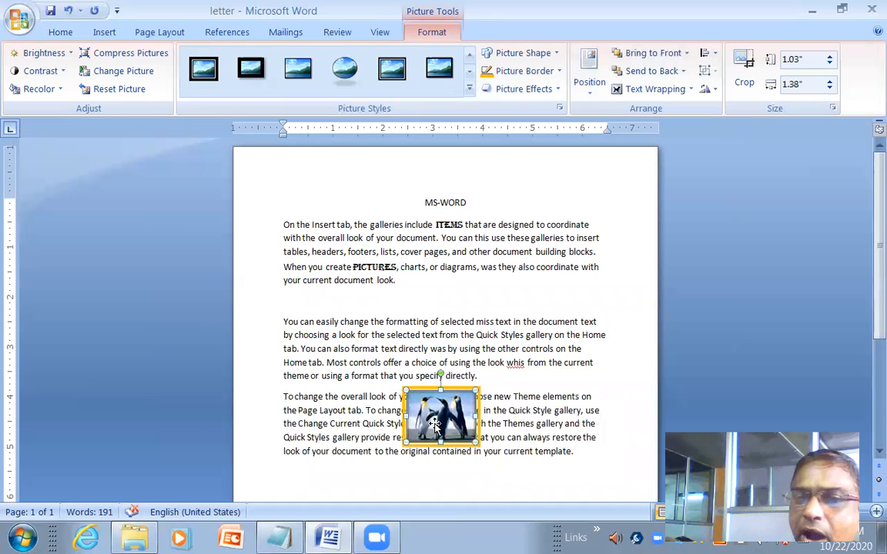
# - Move the penguin picture up over the second paragraph, then back down to overlap the end of that paragraph and the third
pyautogui.moveTo(436, 423); pyautogui.dragTo(436, 368)
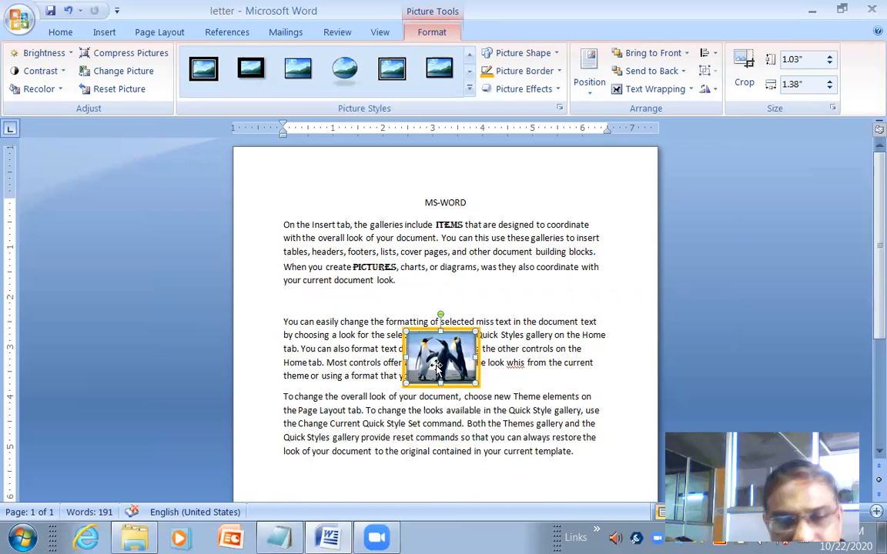
pyautogui.keyDown('ctrl'); pyautogui.scroll(10, 436, 368); pyautogui.keyUp('ctrl')
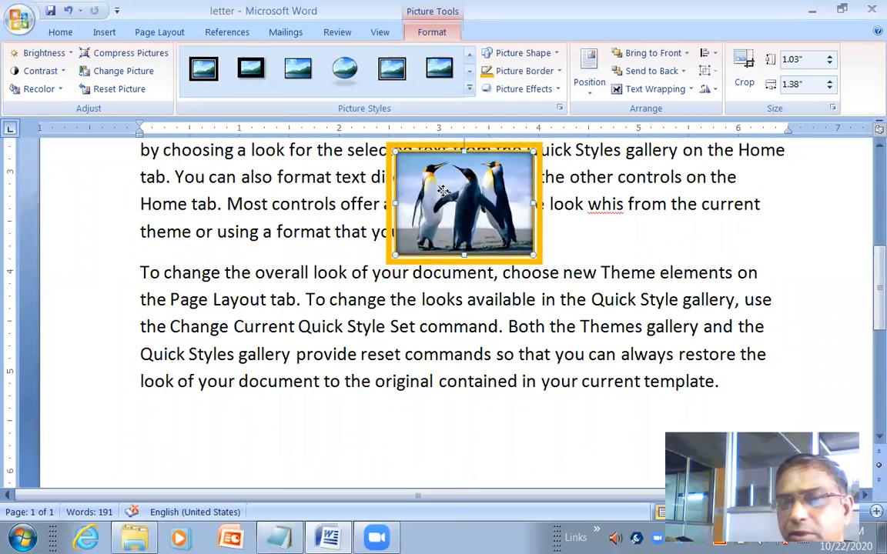
pyautogui.moveTo(462, 205); pyautogui.dragTo(458, 281)
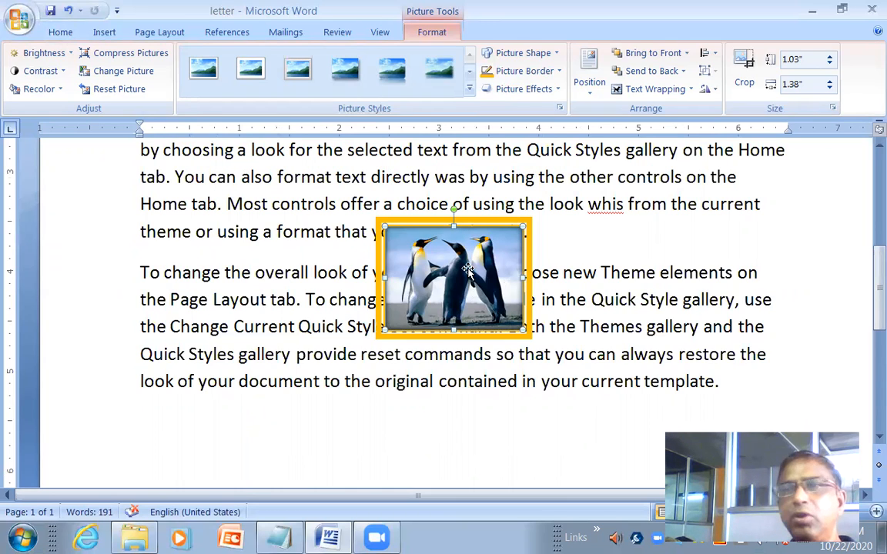
# - Crop the penguin picture from its corners to about 0.99" high by 1.09" wide, and deselect it
pyautogui.click(745, 74)
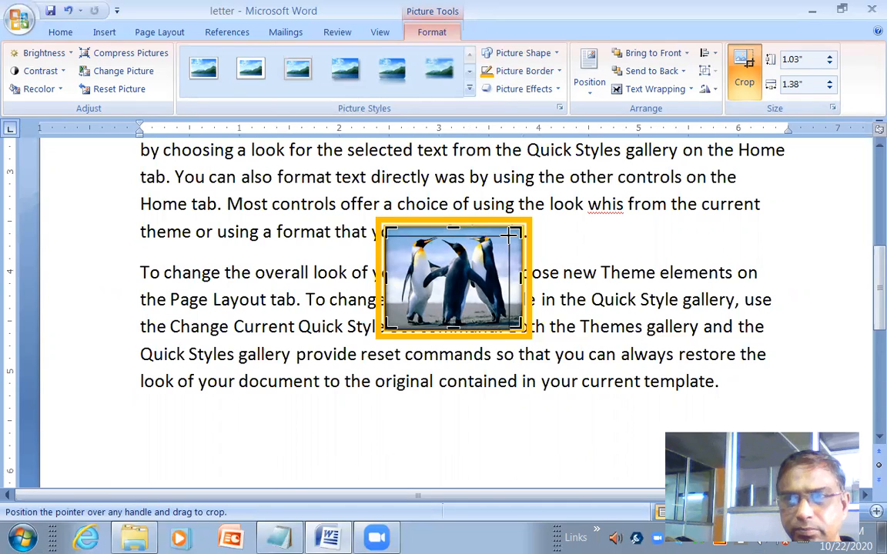
pyautogui.moveTo(509, 235); pyautogui.dragTo(507, 236)
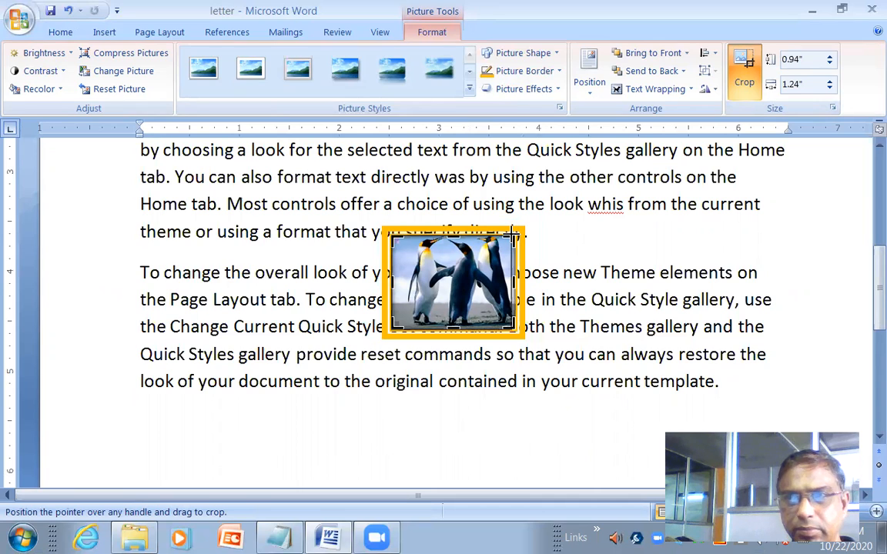
pyautogui.moveTo(512, 234); pyautogui.dragTo(511, 231)
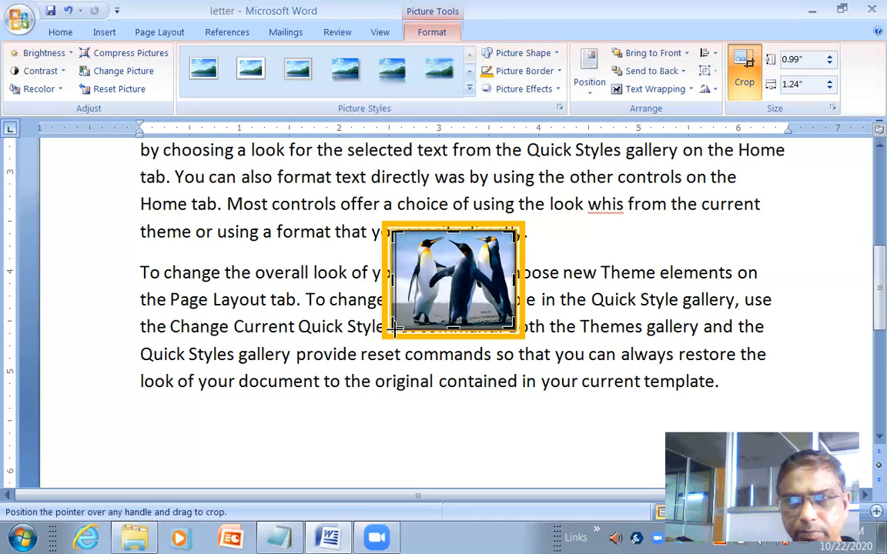
pyautogui.moveTo(394, 329); pyautogui.dragTo(410, 330)
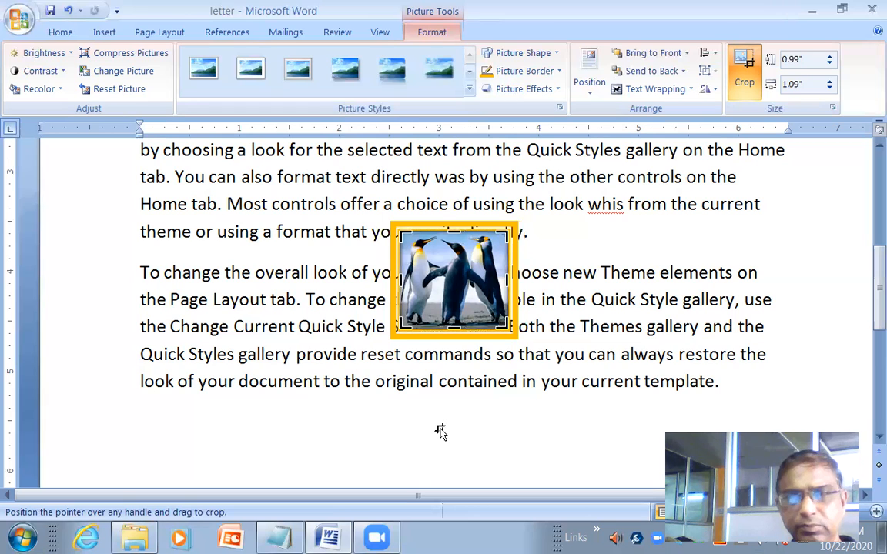
pyautogui.click(625, 254)
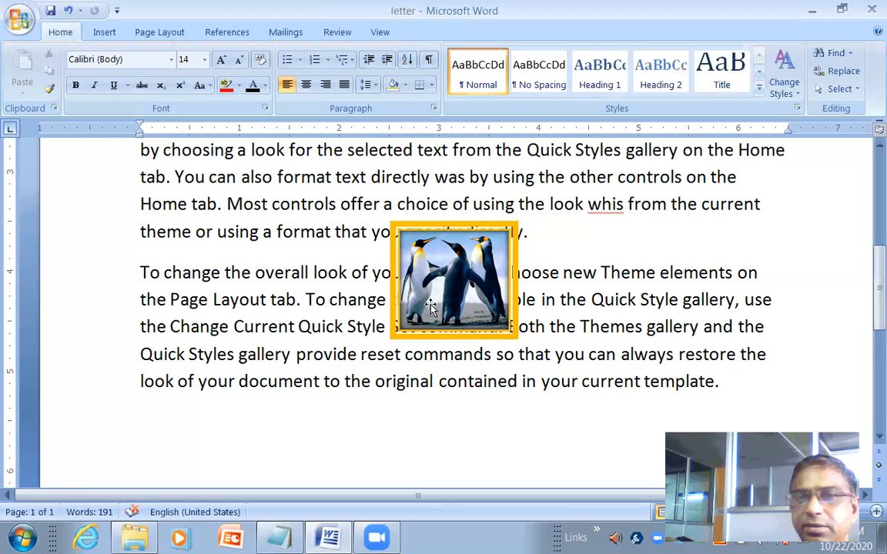
# - Select and deselect the penguin picture to compare the available tools, ending with its picture formatting tools displayed
pyautogui.click(430, 305)
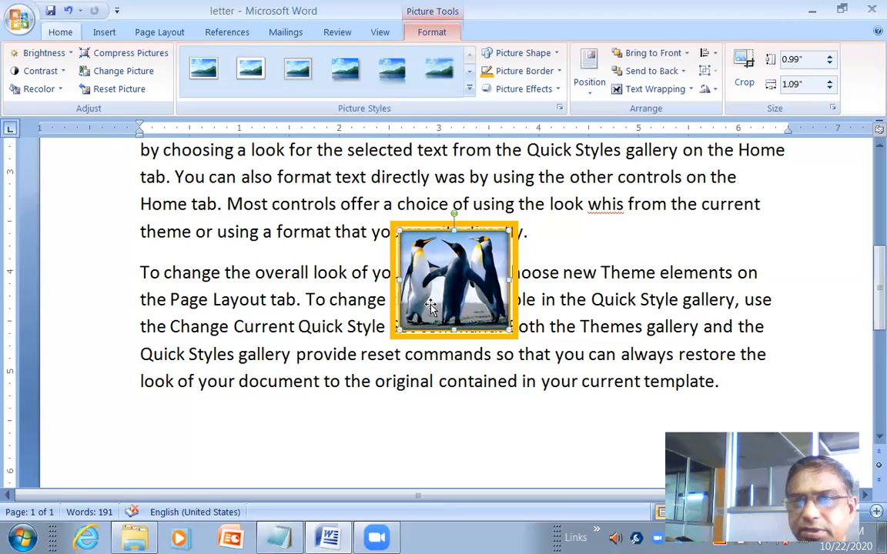
pyautogui.click(441, 353)
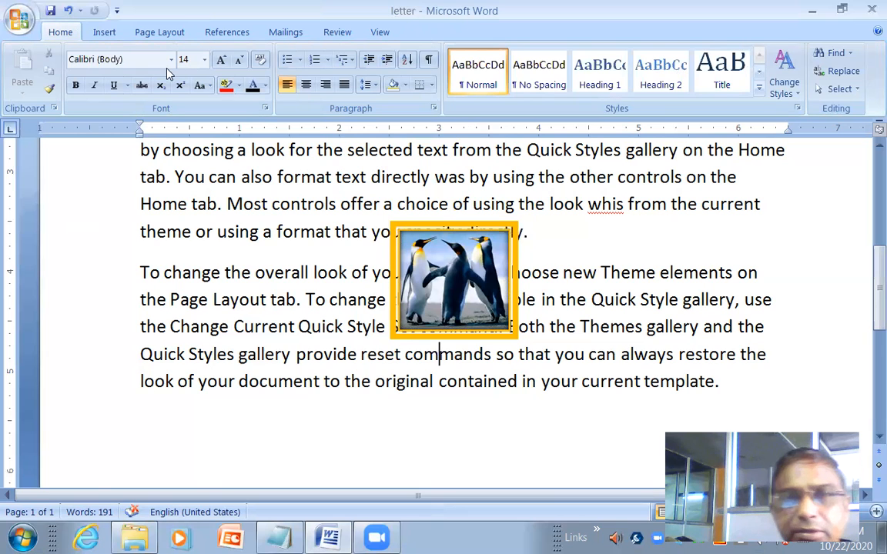
pyautogui.click(104, 32)
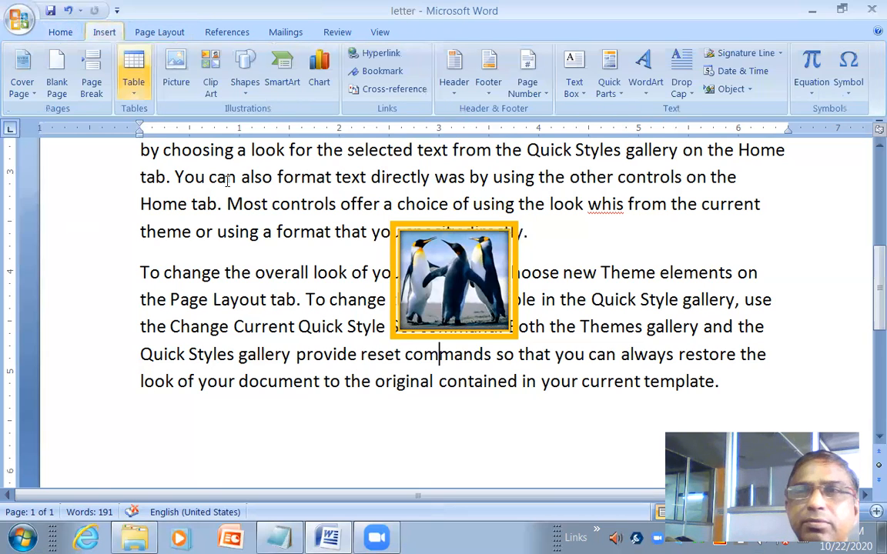
pyautogui.click(467, 244)
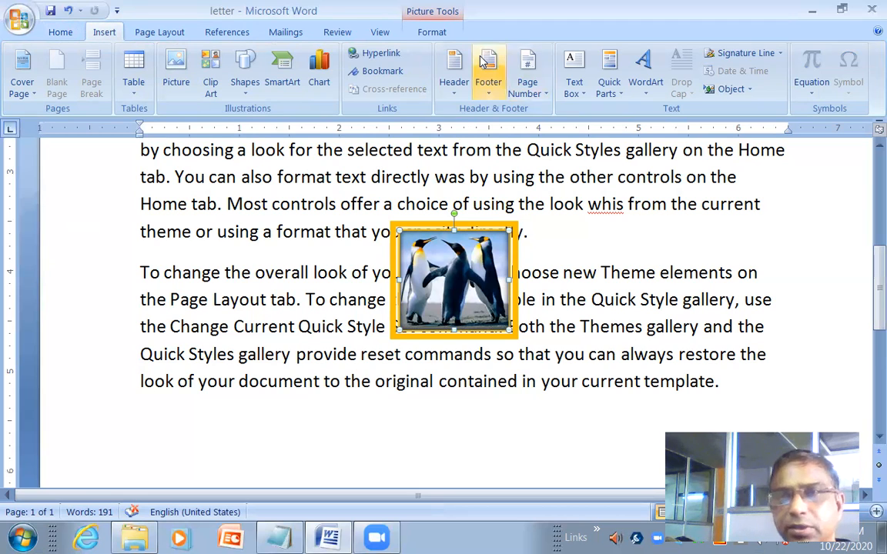
pyautogui.click(433, 32)
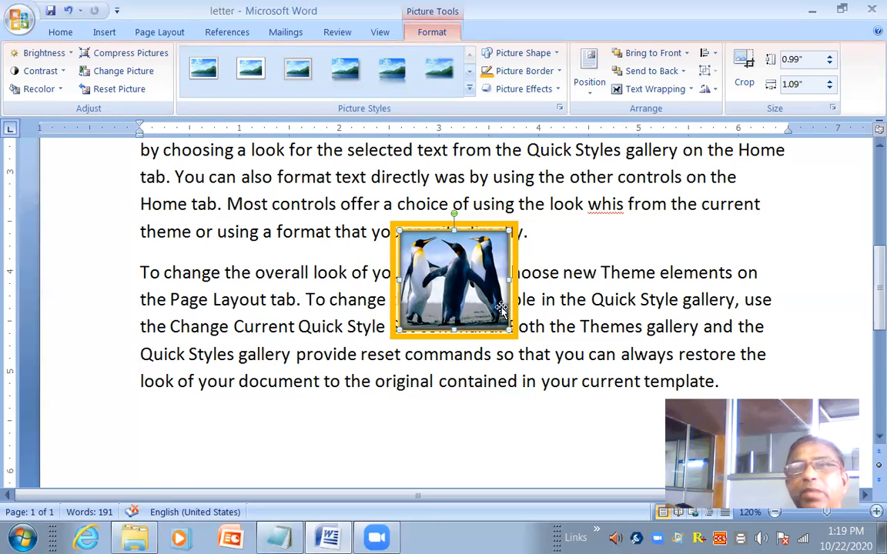
# - Undo the penguin picture's edits back through its insertion
pyautogui.hotkey('ctrl', 'z')
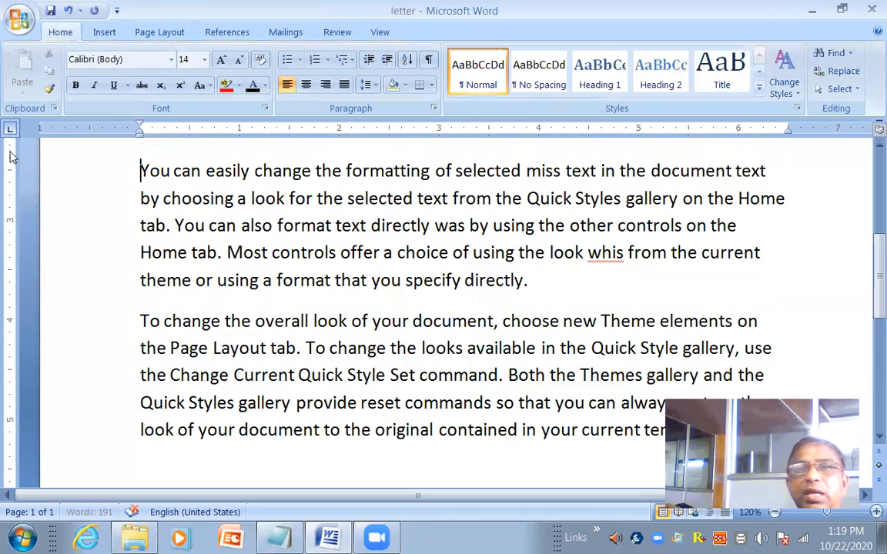
# - Search the selected clip art collections for all media file types without a keyword, and browse the clips
pyautogui.click(105, 35)
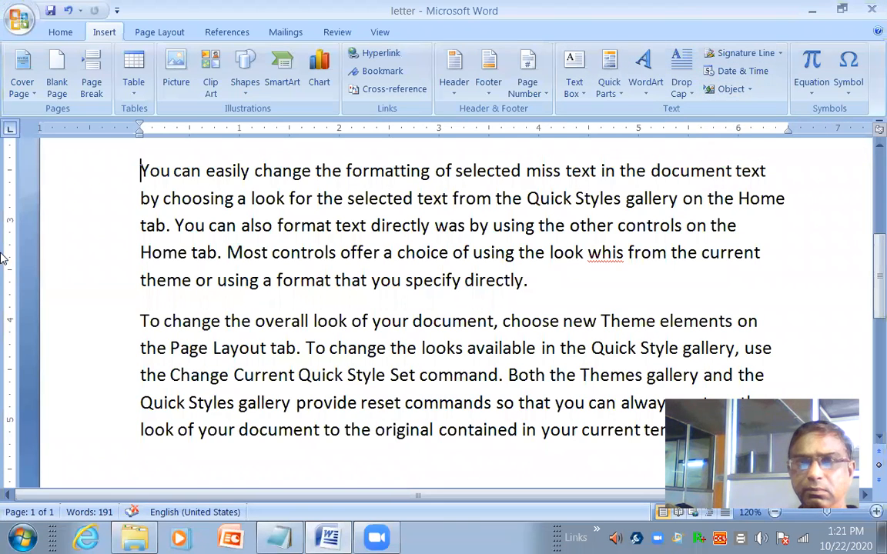
pyautogui.click(202, 85)
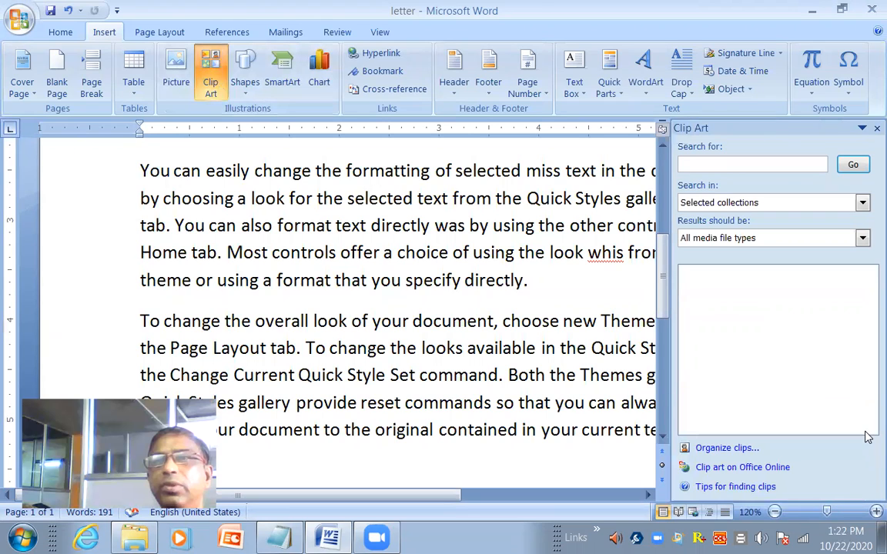
pyautogui.click(863, 168)
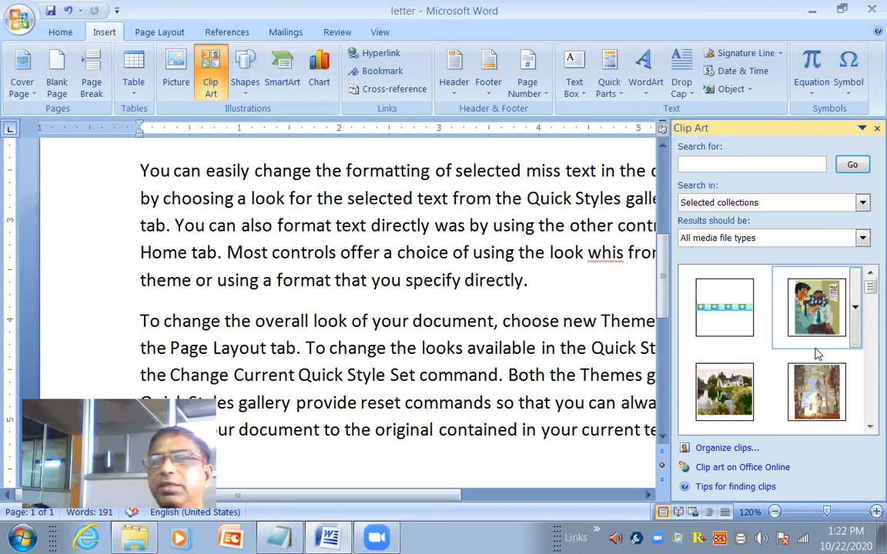
pyautogui.click(869, 427)
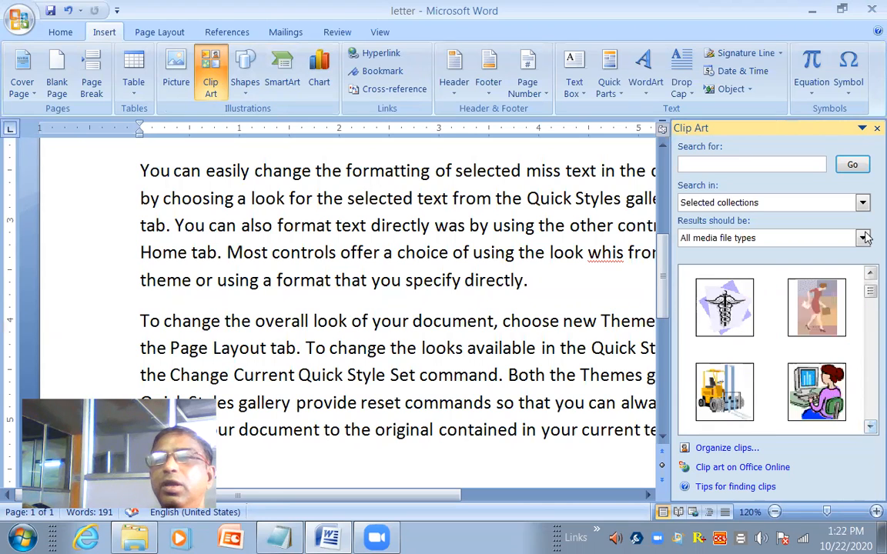
pyautogui.click(870, 276)
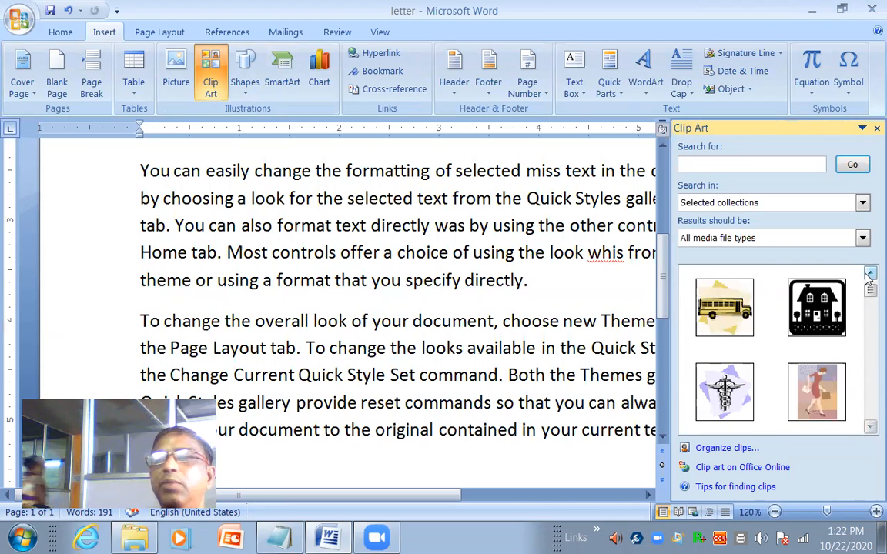
# - Insert the yellow school bus clip before the second paragraph, shrink it, and insert the black house clip within that paragraph
pyautogui.click(702, 322)
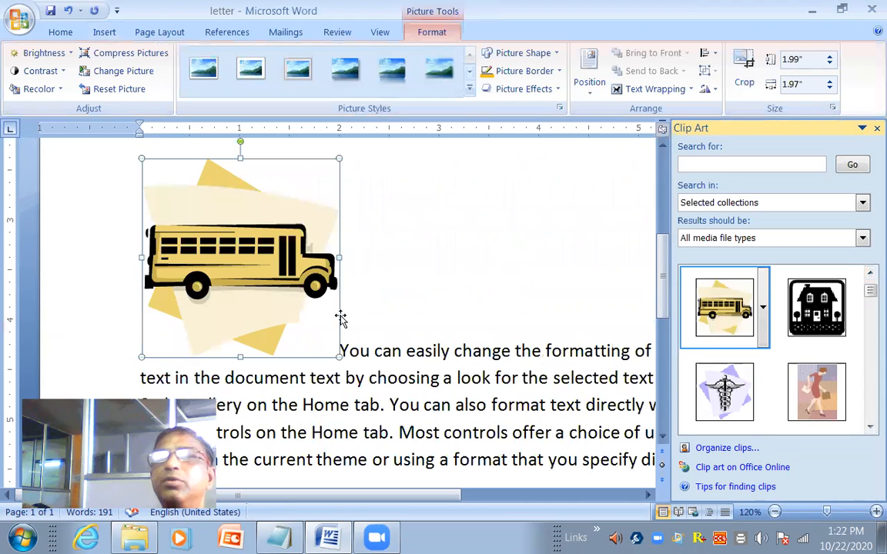
pyautogui.moveTo(338, 157); pyautogui.dragTo(225, 273)
pyautogui.click(228, 289)
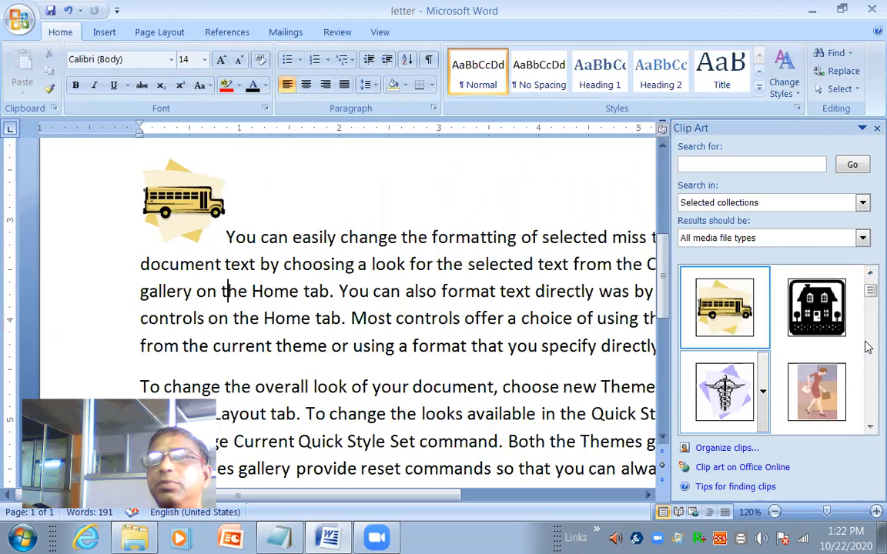
pyautogui.click(797, 317)
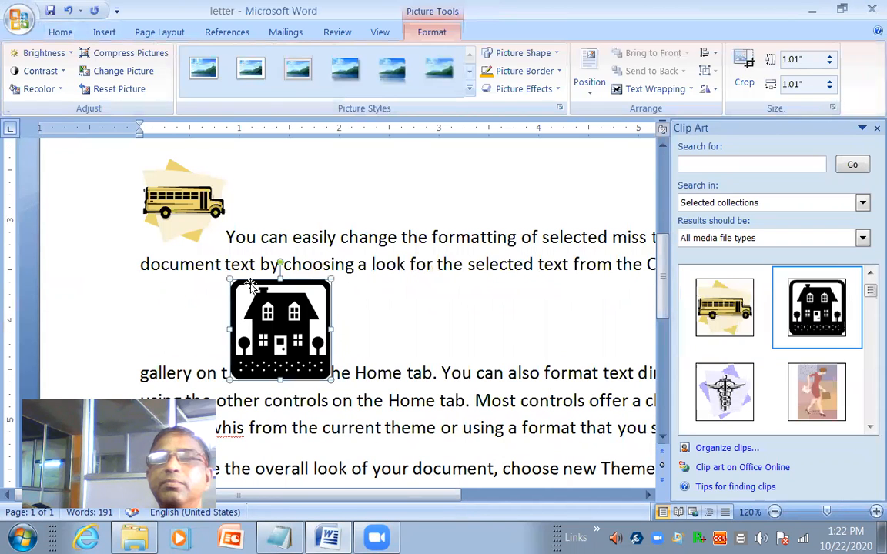
# - Close the Clip Art pane and delete the house and school bus clips from the document
pyautogui.click(877, 129)
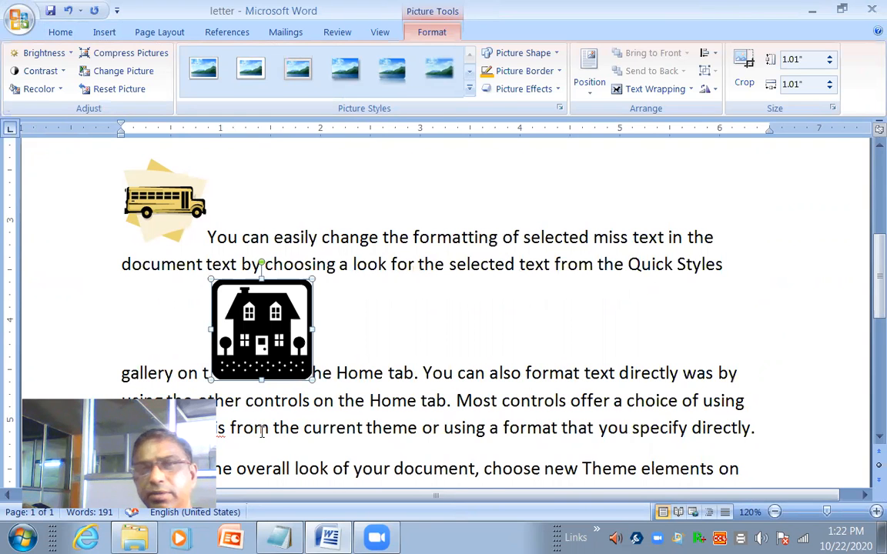
pyautogui.press('Delete')
pyautogui.click(161, 206)
pyautogui.press('Delete')
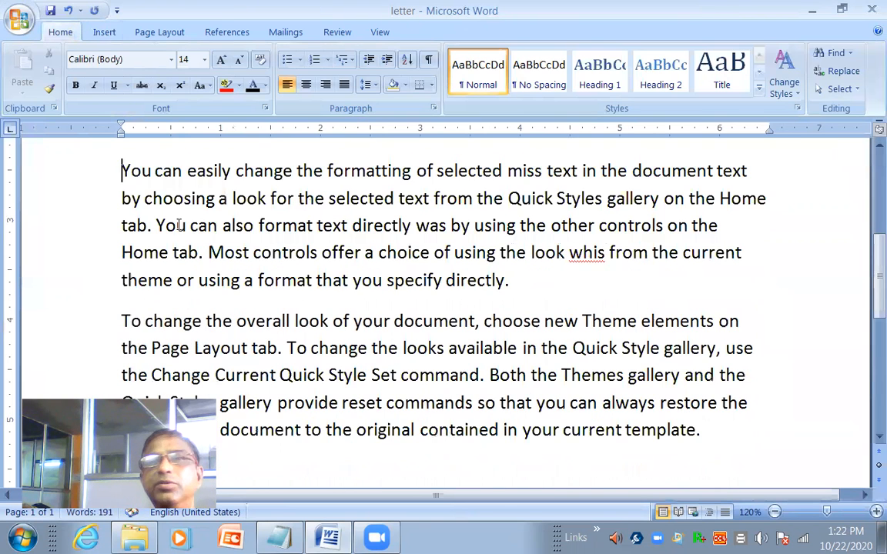
# - Browse the built-in cover page designs and insert the Sideline cover page
pyautogui.click(94, 31)
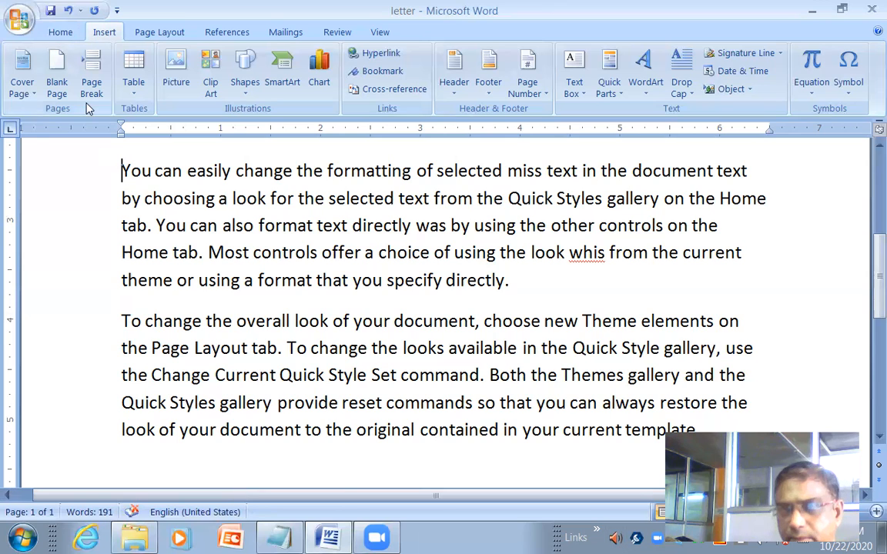
pyautogui.click(30, 92)
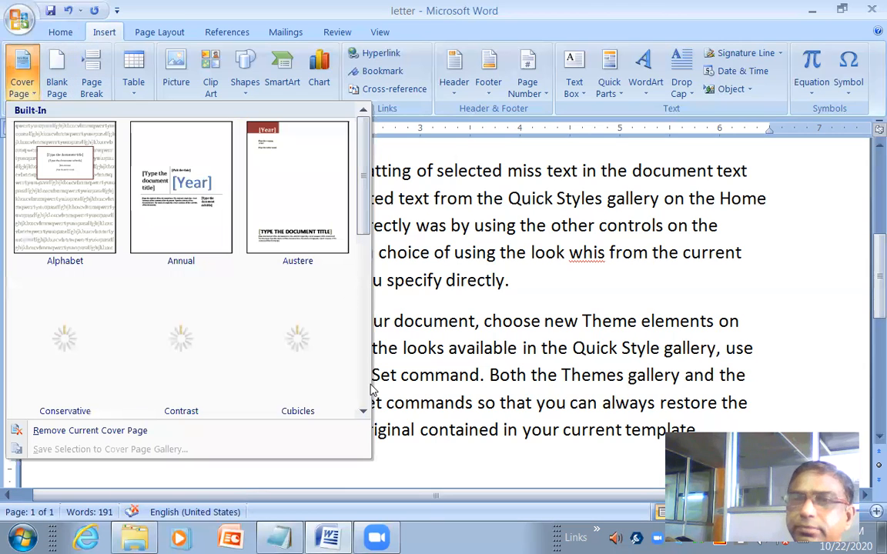
pyautogui.scroll(-3, 322, 387)
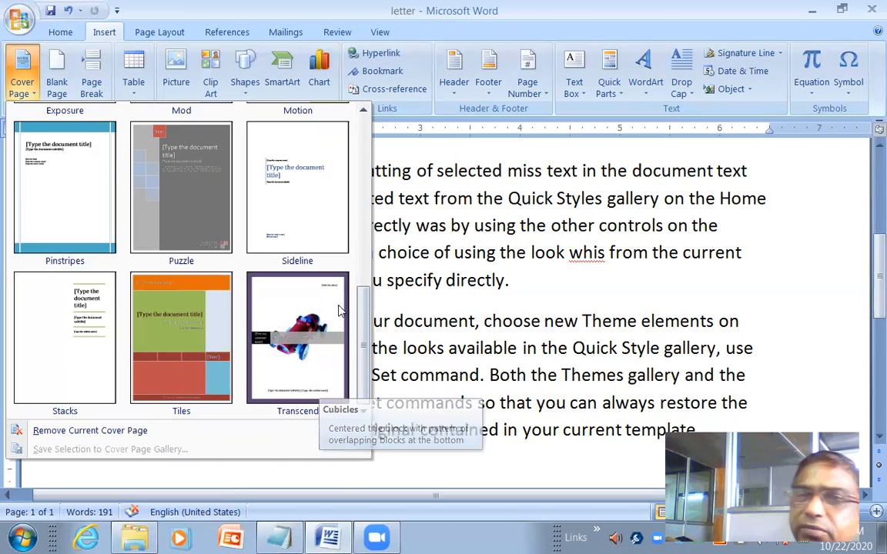
pyautogui.scroll(3, 312, 287)
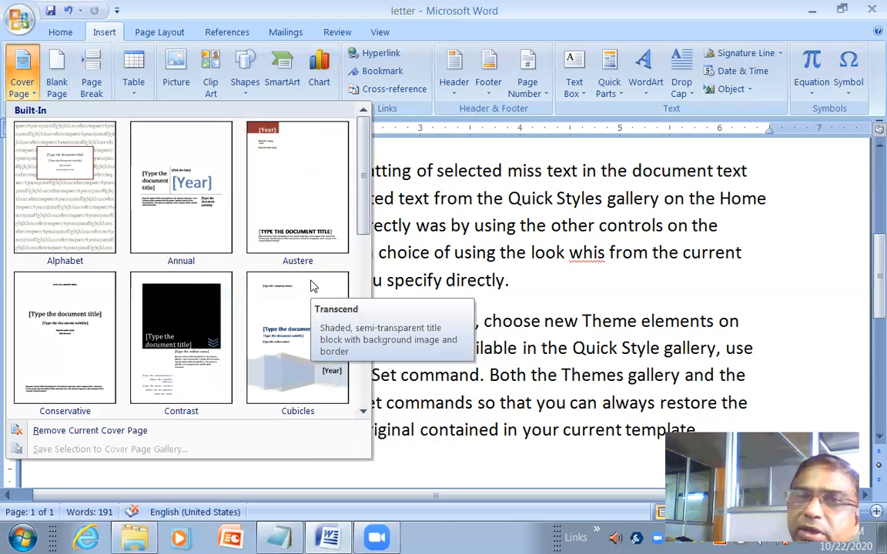
pyautogui.scroll(-3, 312, 286)
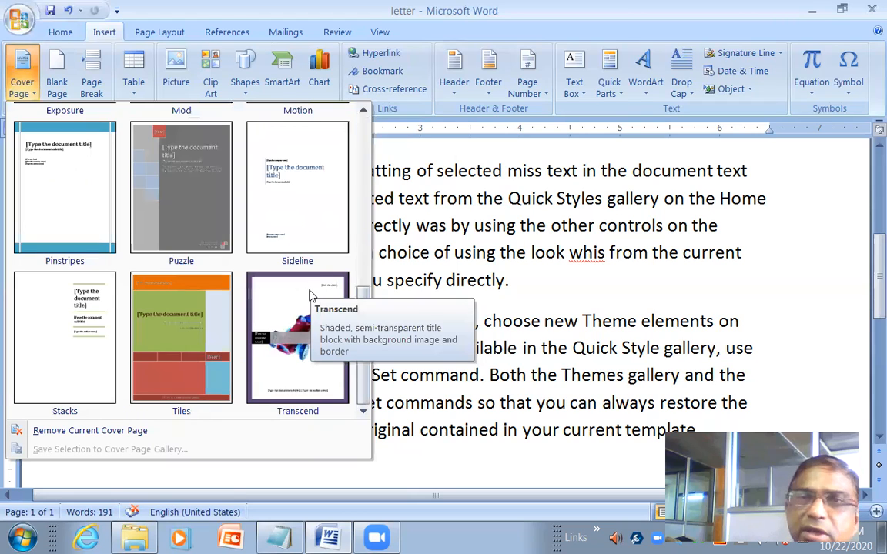
pyautogui.click(329, 197)
pyautogui.scroll(4, 435, 324)
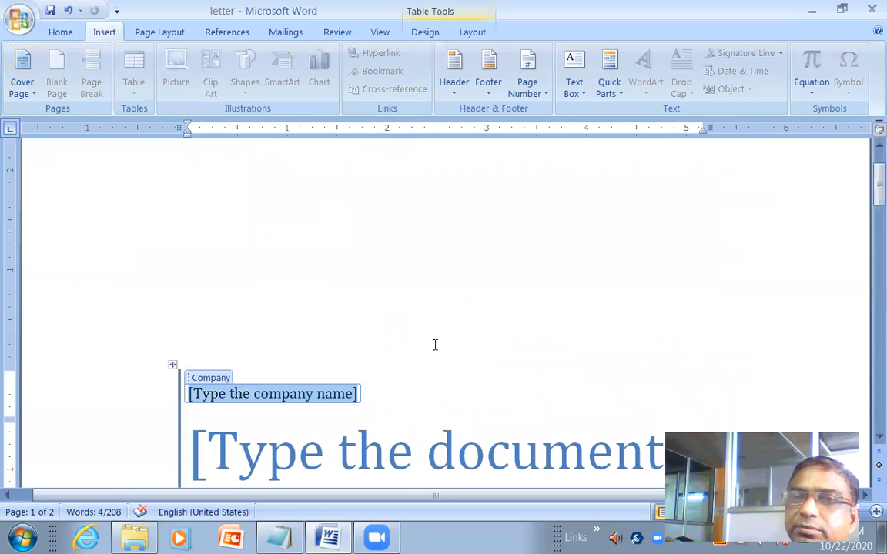
pyautogui.scroll(-2, 435, 345)
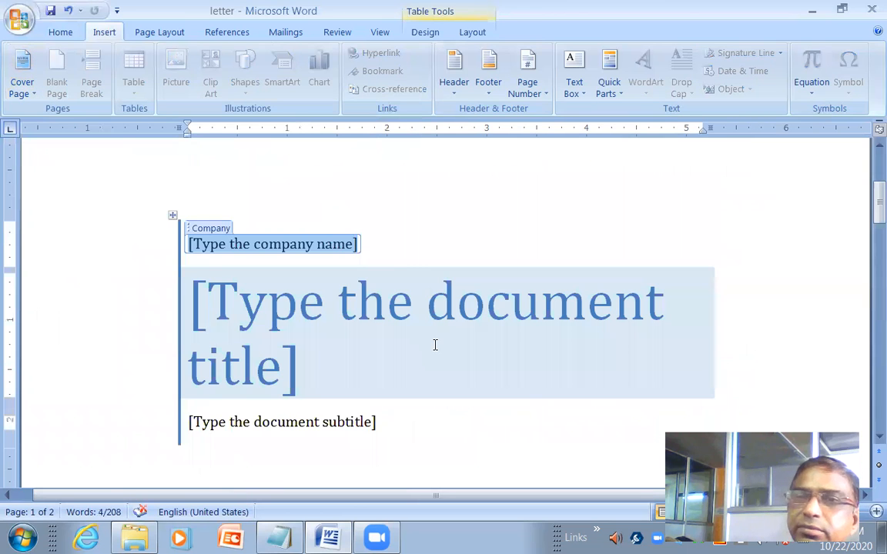
# - Fill in MS-WORD as the document title on the cover page
pyautogui.click(250, 298)
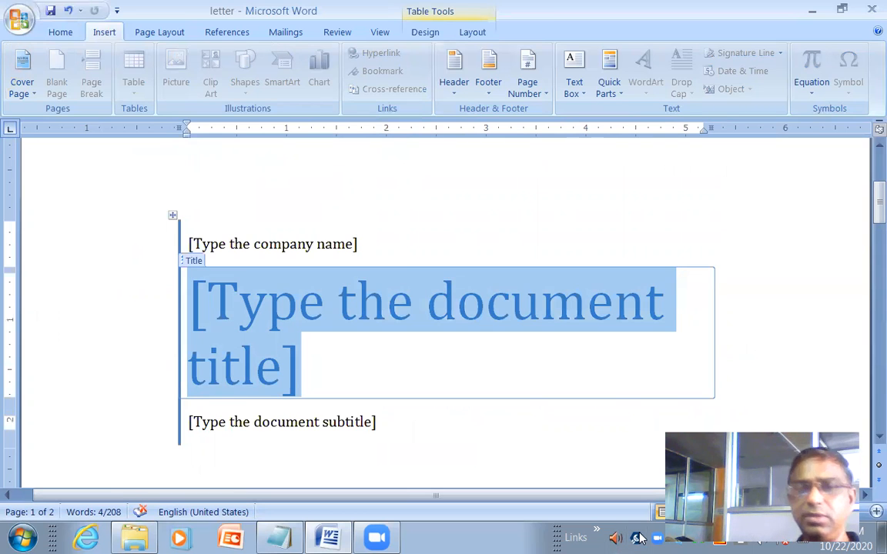
pyautogui.write('Mw')
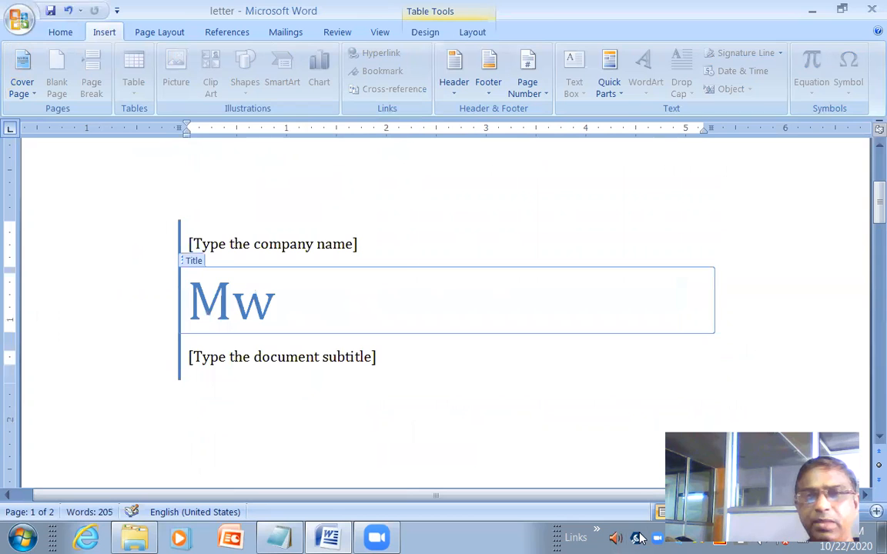
pyautogui.press('BackSpace')
pyautogui.write('s')
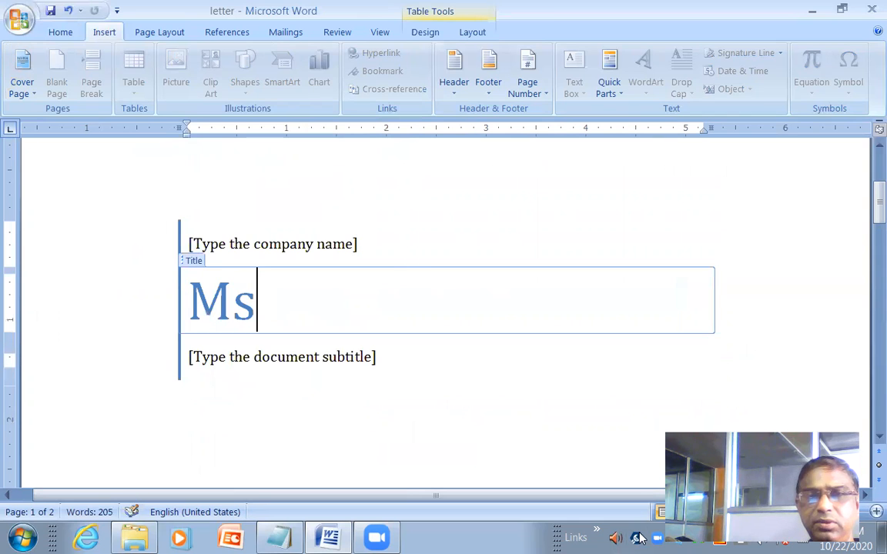
pyautogui.press('BackSpace')
pyautogui.write('S')
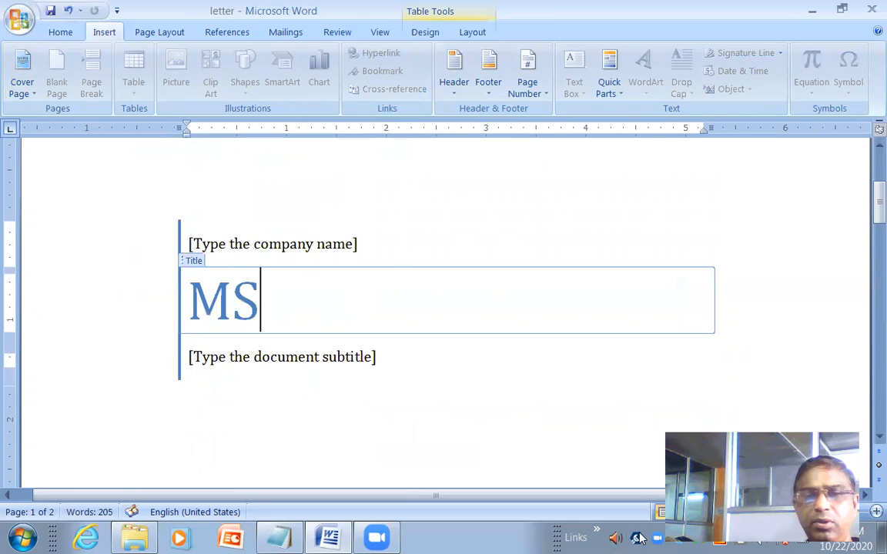
pyautogui.write('-WRO')
pyautogui.press('BackSpace')
pyautogui.press('BackSpace')
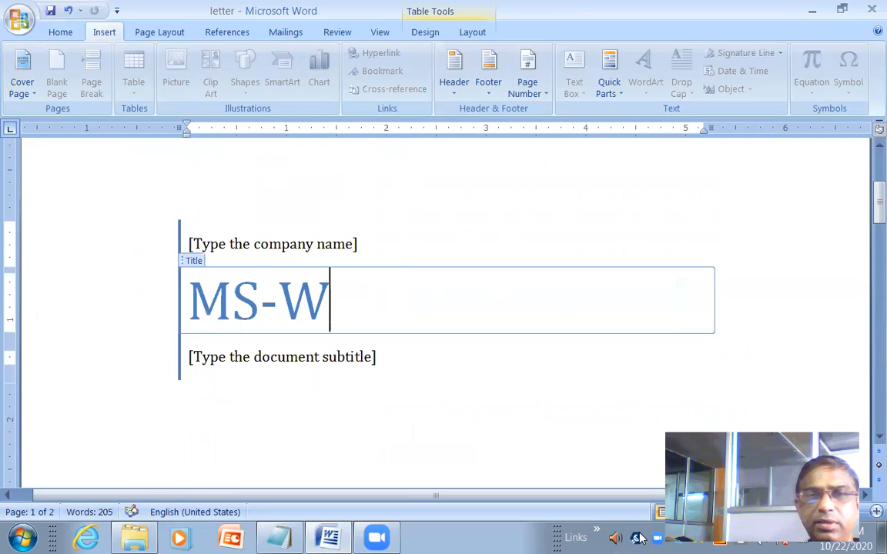
pyautogui.write('ORD')
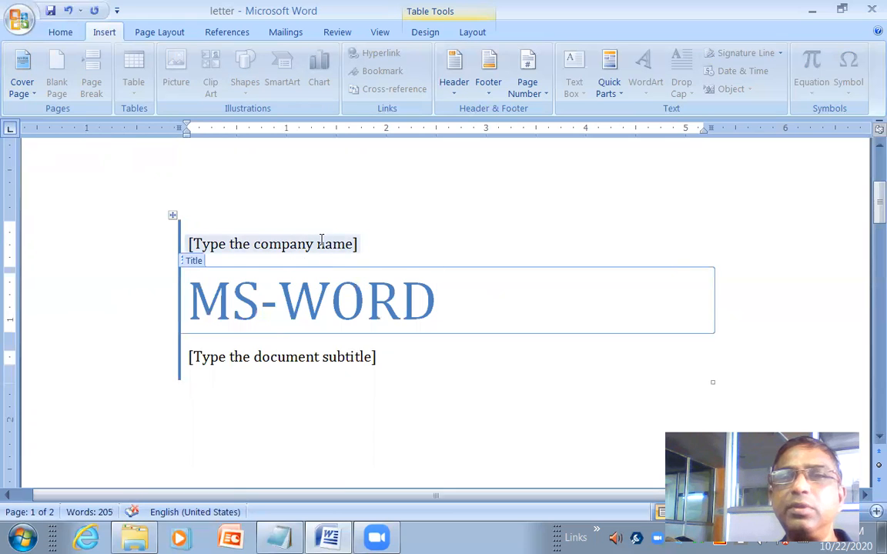
# - Enter SASIKIRAN VIDYALAYA as the cover page's company name and VIZAG as its subtitle
pyautogui.click(322, 243)
pyautogui.write('SA')
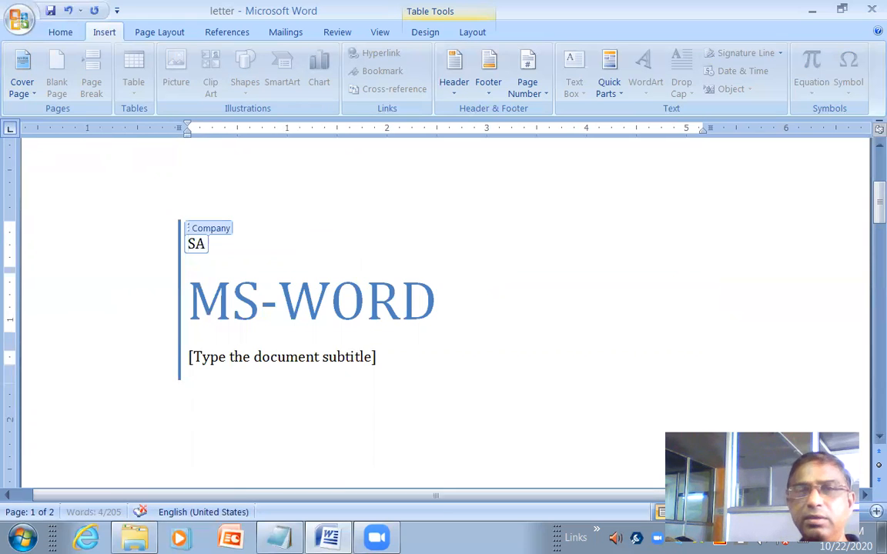
pyautogui.write('SI KI')
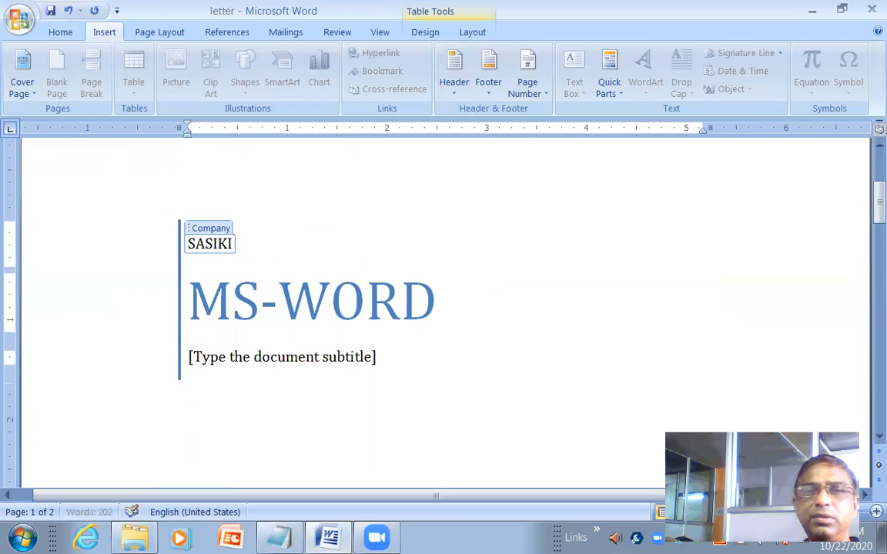
pyautogui.write('RAN VID')
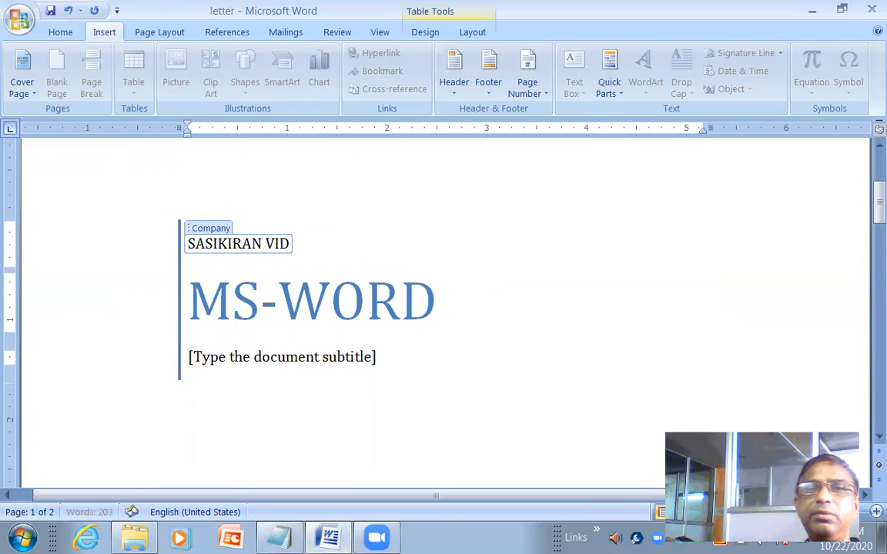
pyautogui.write('YALAYAA')
pyautogui.press('BackSpace')
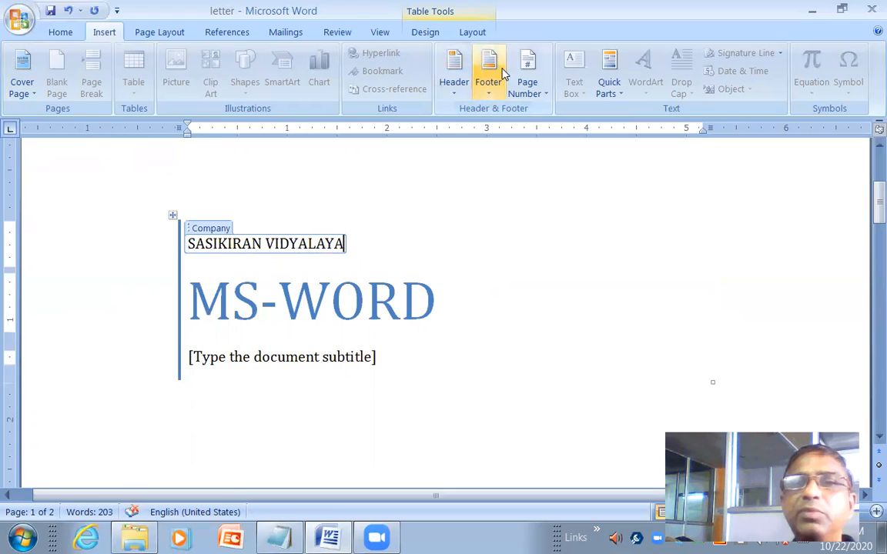
pyautogui.click(264, 357)
pyautogui.write('VIZAG')
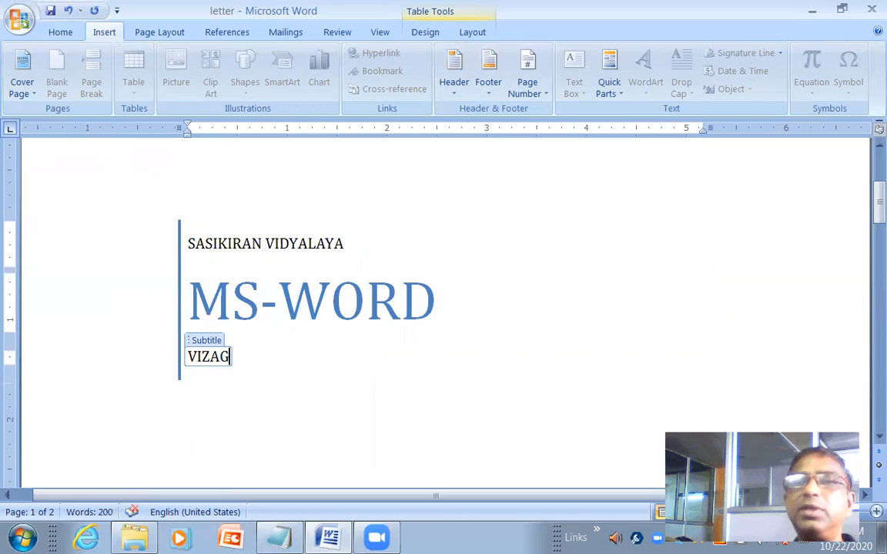
# - Set the date at the foot of the cover page to 10/22/2020 and review the completed page
pyautogui.keyDown('ctrl'); pyautogui.scroll(-3, 467, 376); pyautogui.keyUp('ctrl')
pyautogui.keyDown('ctrl'); pyautogui.scroll(-2, 468, 360); pyautogui.keyUp('ctrl')
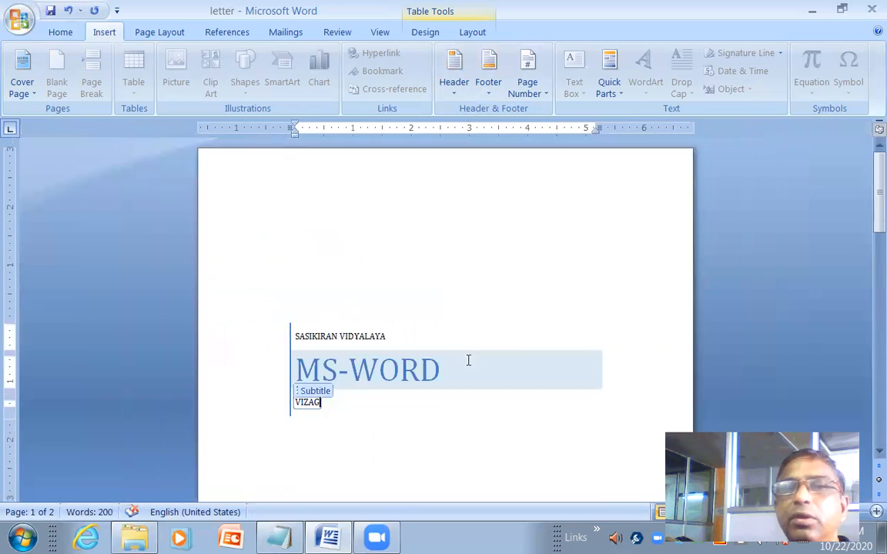
pyautogui.scroll(-5, 468, 360)
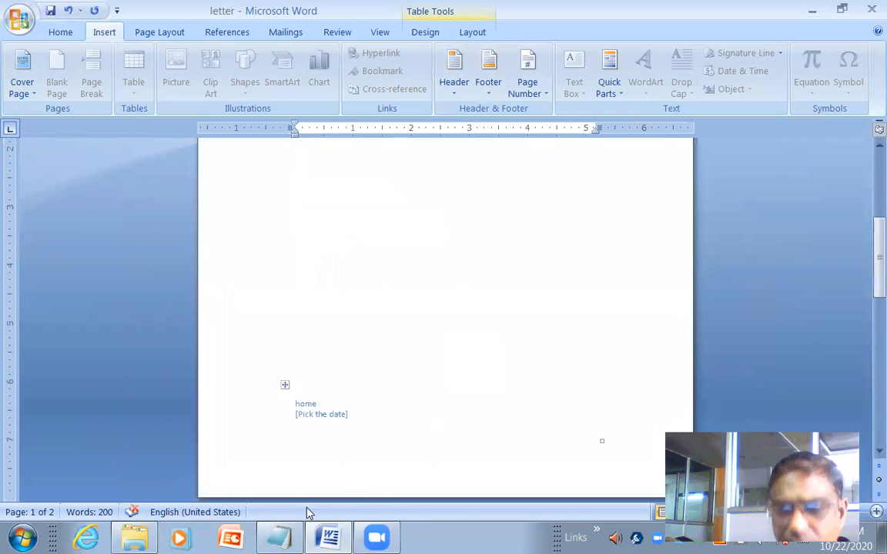
pyautogui.click(313, 416)
pyautogui.click(360, 415)
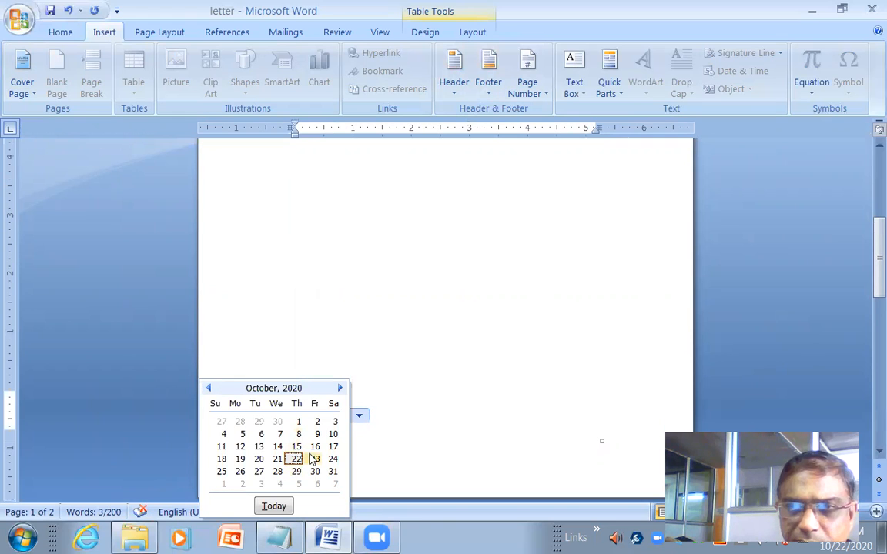
pyautogui.click(299, 458)
pyautogui.hotkey('ctrl', 'Home')
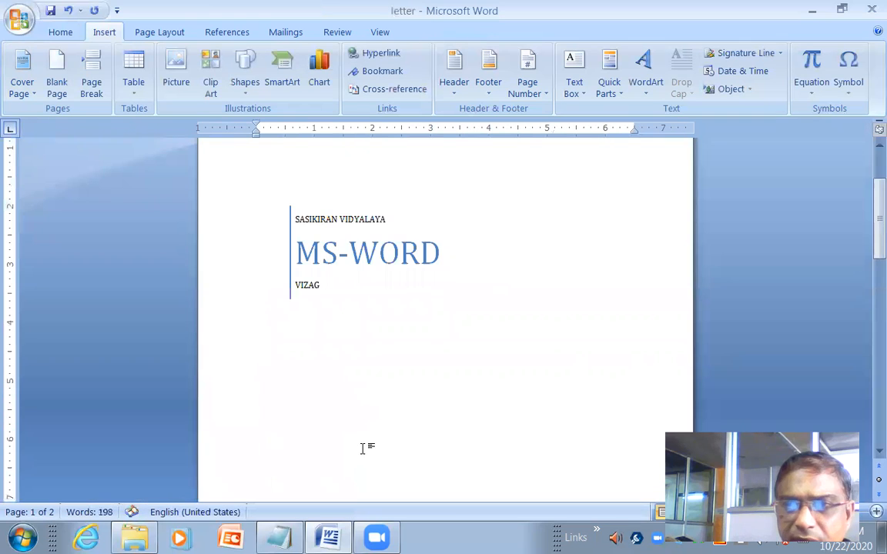
pyautogui.scroll(-3, 362, 448)
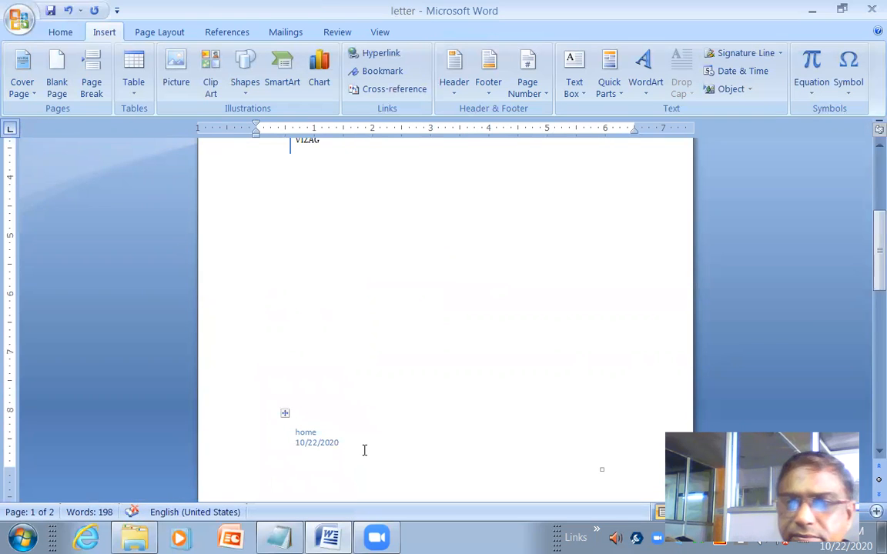
pyautogui.scroll(5, 363, 450)
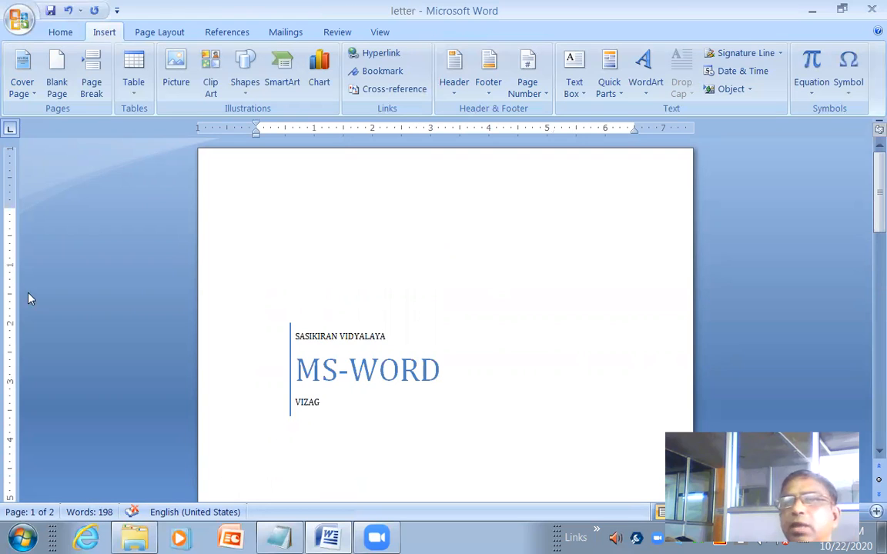
# - Delete the cover page's title and subtitle, and remove the page break before the letter text
pyautogui.click(296, 191)
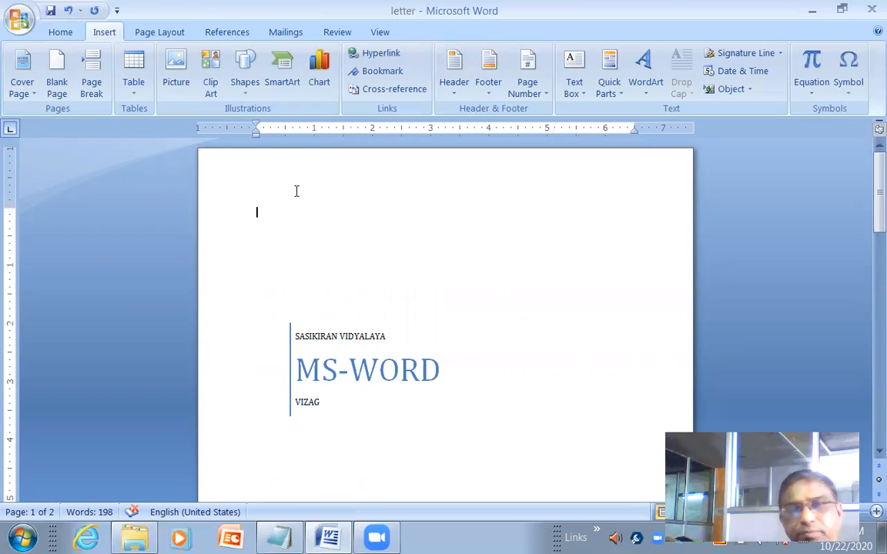
pyautogui.hotkey('shift', 'Down')
pyautogui.hotkey('shift', 'Up')
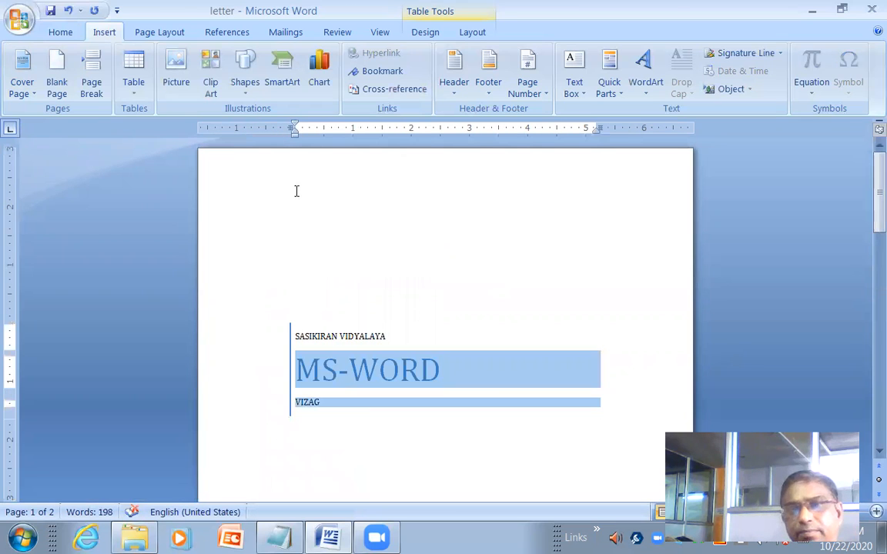
pyautogui.press('Delete')
pyautogui.press('Up')
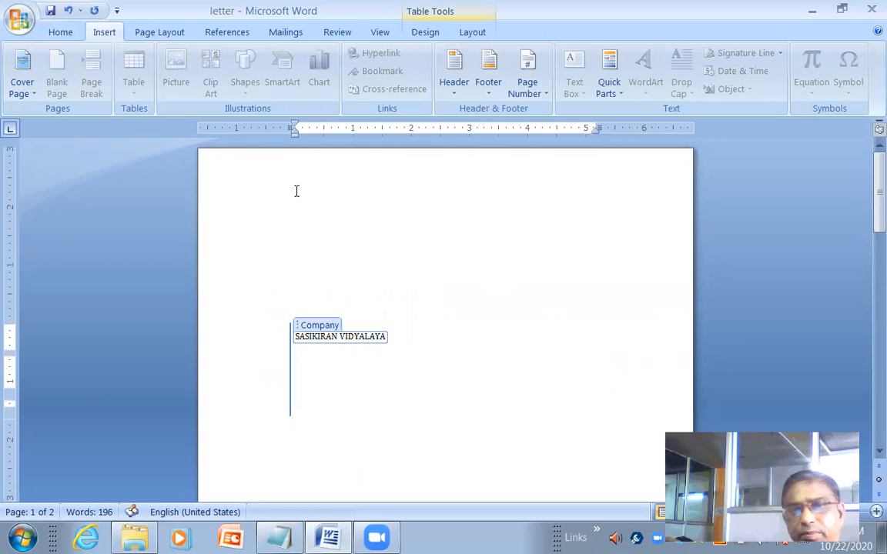
pyautogui.press('Up')
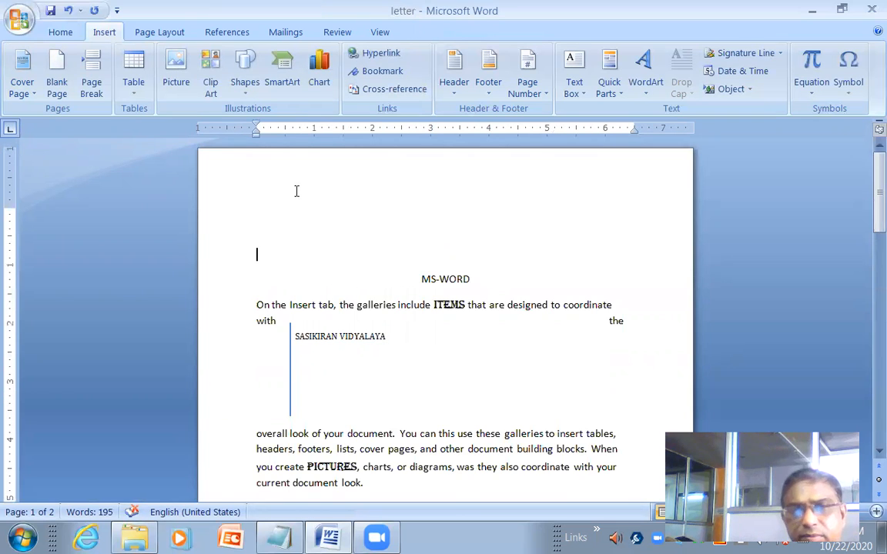
# - Delete the remaining cover page table that holds the company name, leaving the letter's first paragraph uninterrupted
pyautogui.click(289, 380)
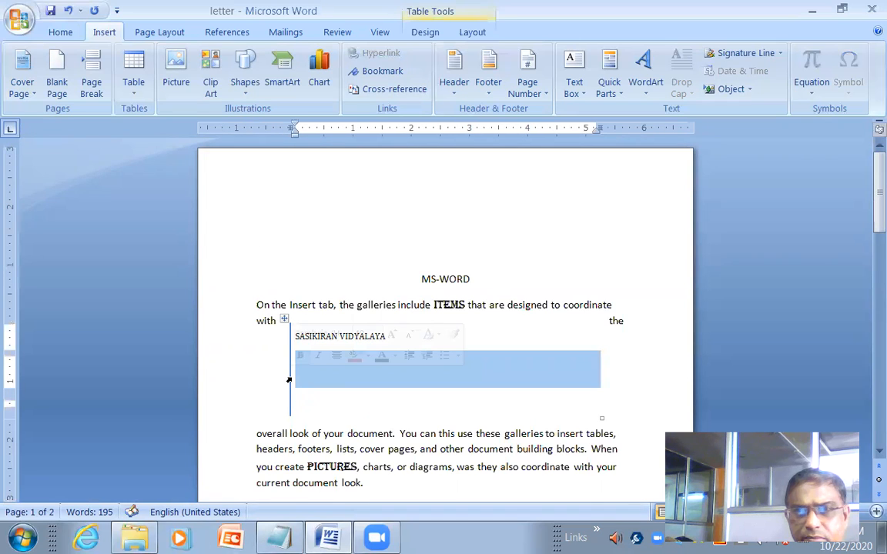
pyautogui.press('Delete')
pyautogui.click(289, 380)
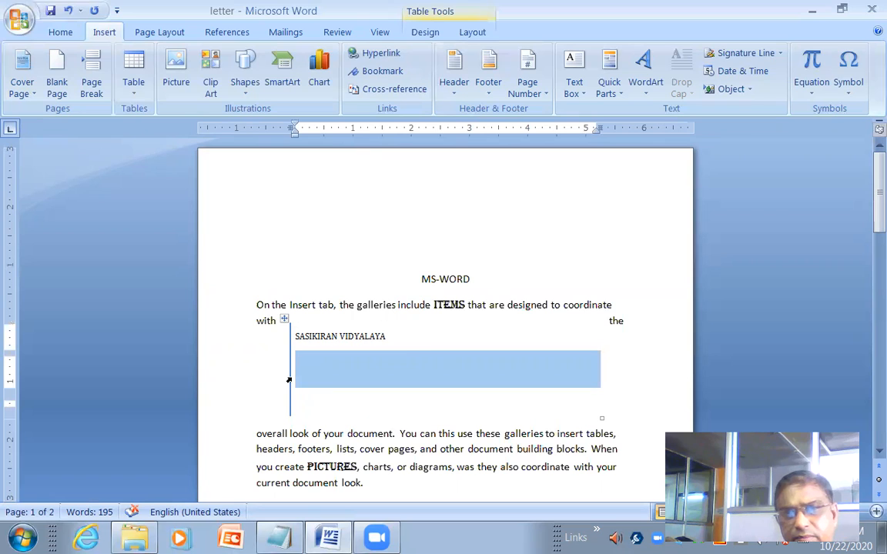
pyautogui.click(273, 382)
pyautogui.moveTo(273, 382); pyautogui.dragTo(493, 406)
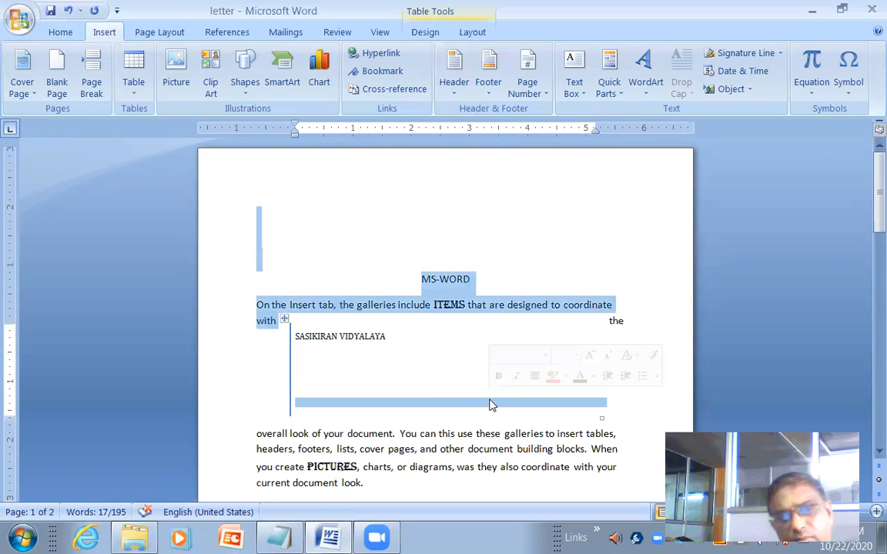
pyautogui.click(315, 348)
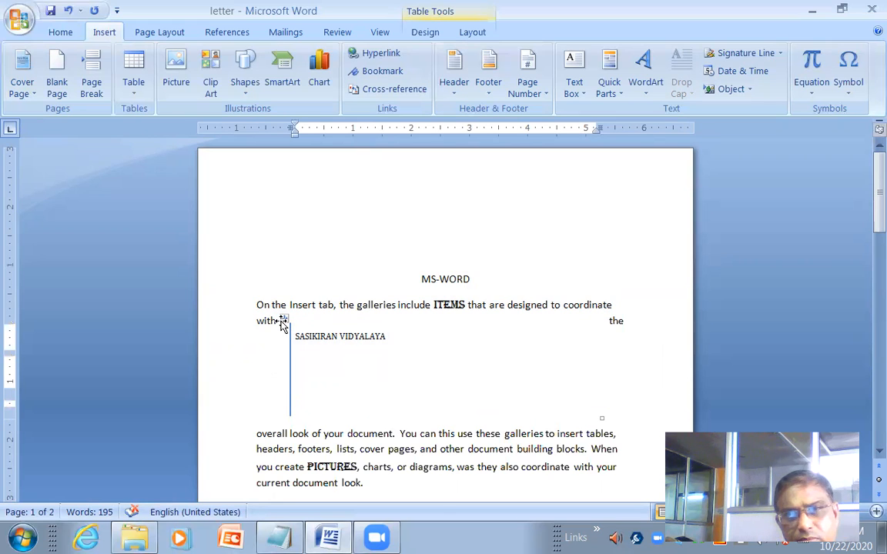
pyautogui.click(282, 322)
pyautogui.press('BackSpace')
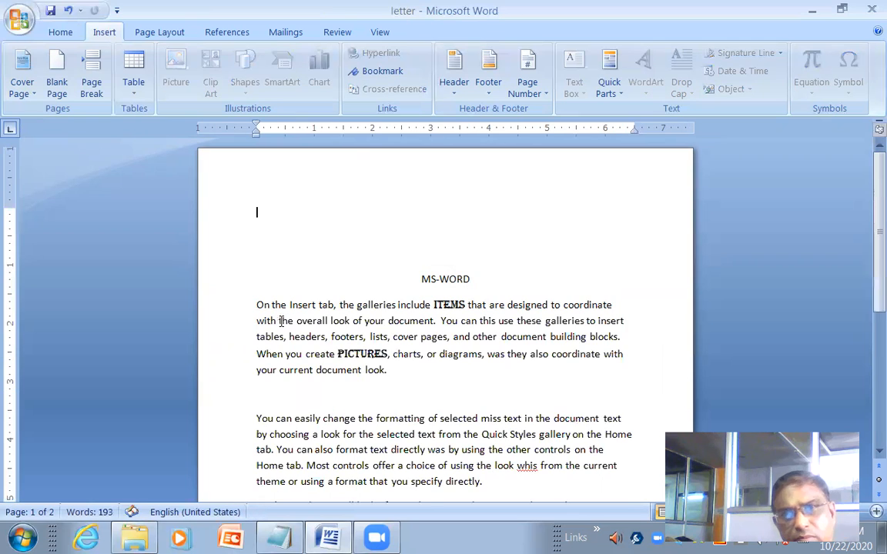
# - Remove one blank line above the centered MS-WORD heading
pyautogui.click(416, 394)
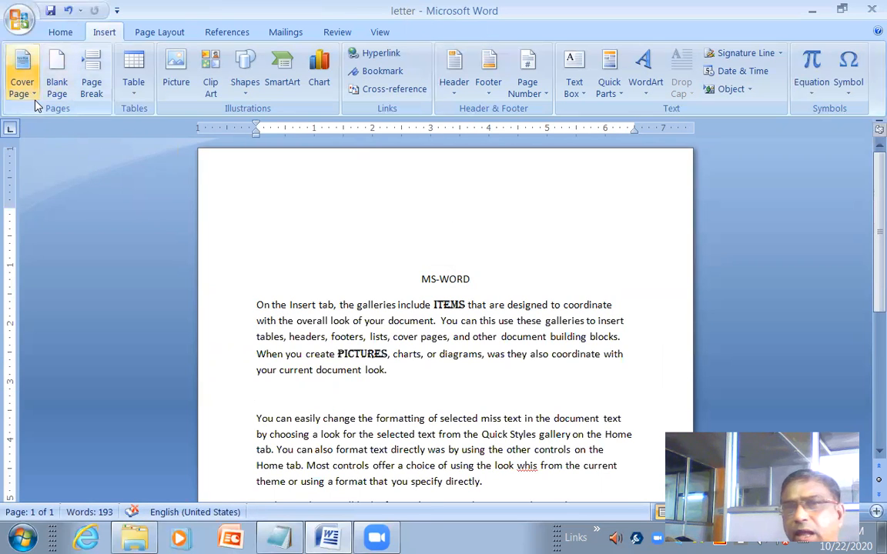
pyautogui.click(344, 253)
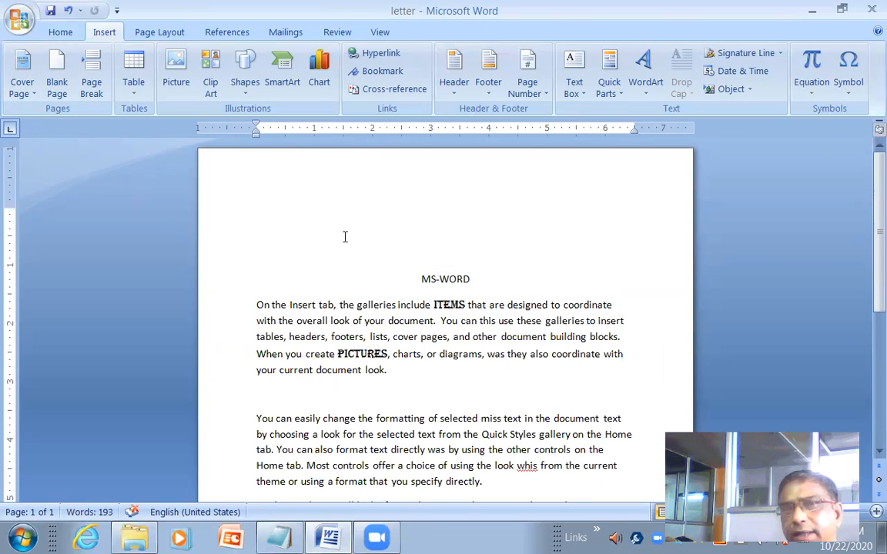
pyautogui.press('BackSpace')
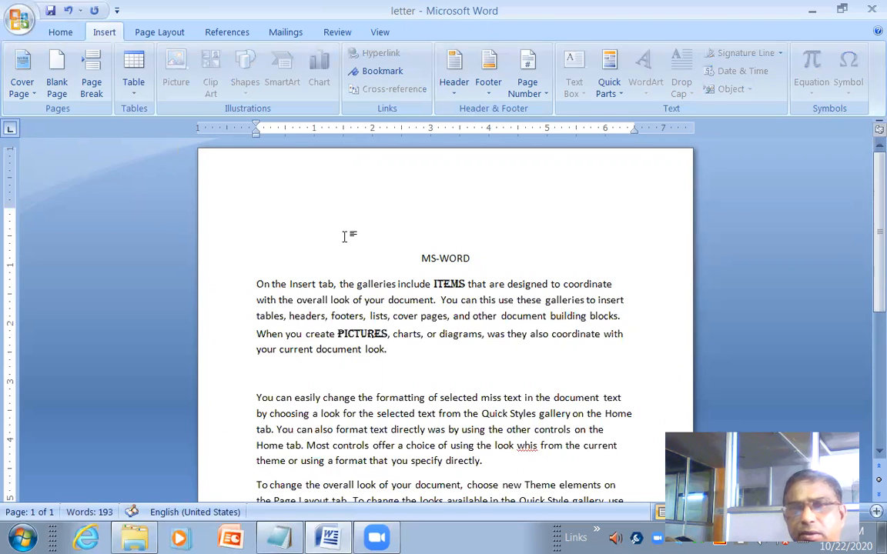
pyautogui.doubleClick(344, 237)
pyautogui.click(344, 236)
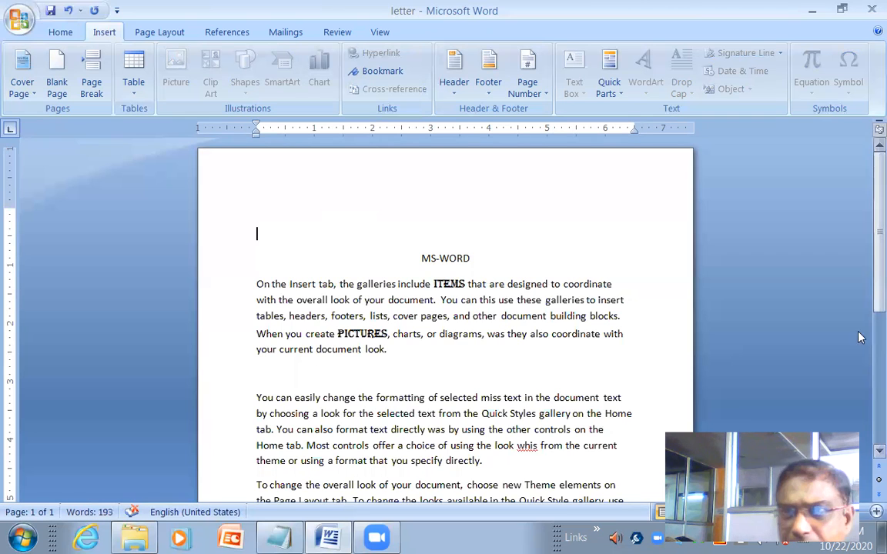
# - Delete the leftover author and date table below the last paragraph and return to the start of the letter
pyautogui.scroll(-3, 399, 306)
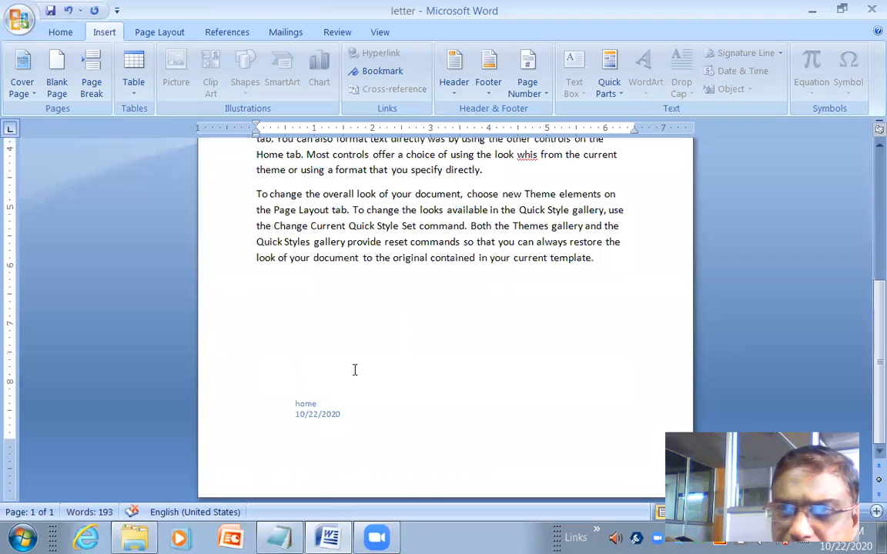
pyautogui.click(302, 406)
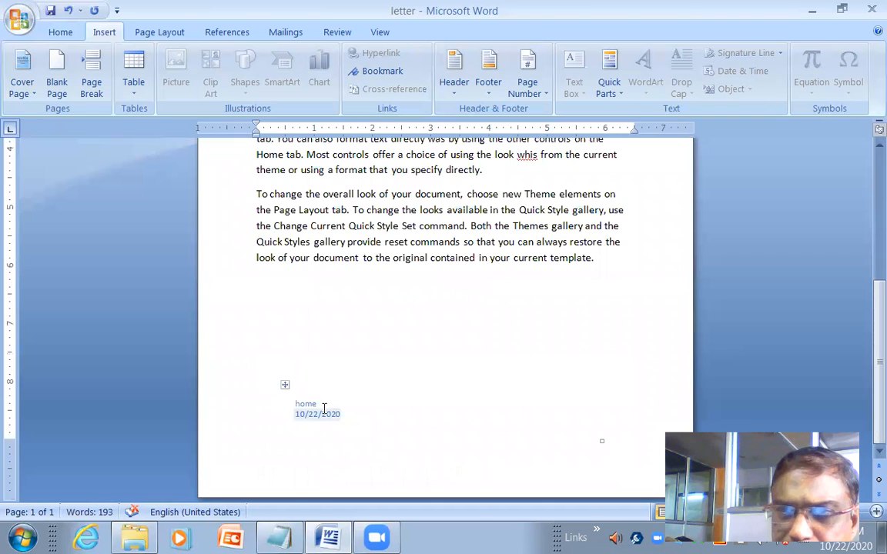
pyautogui.click(283, 384)
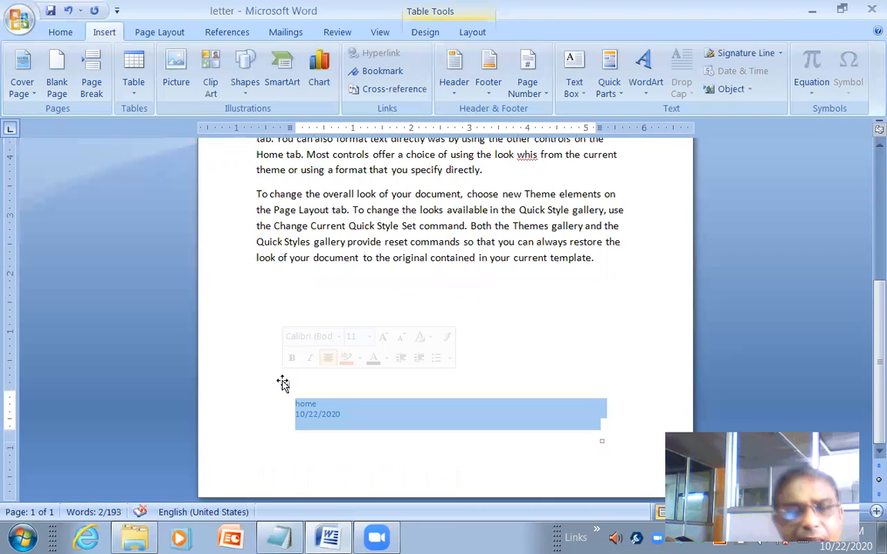
pyautogui.press('BackSpace')
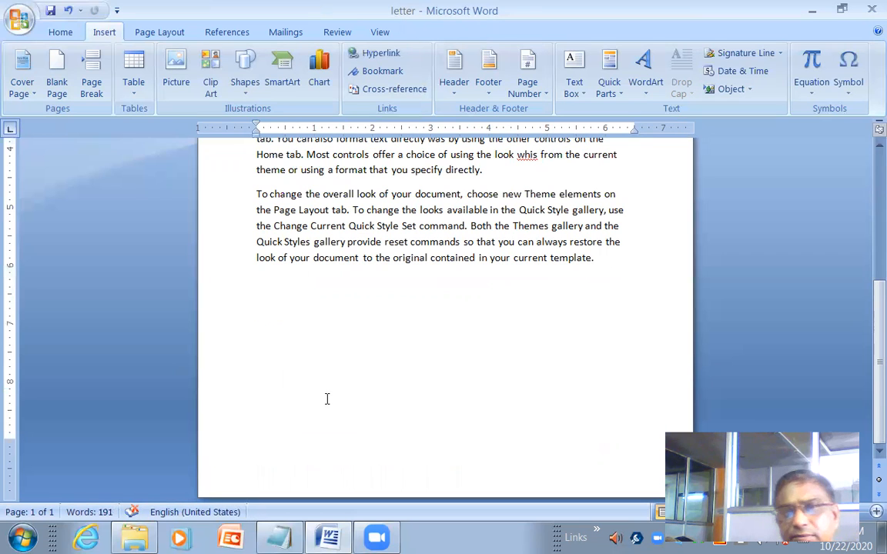
pyautogui.scroll(1, 327, 398)
pyautogui.scroll(5, 397, 354)
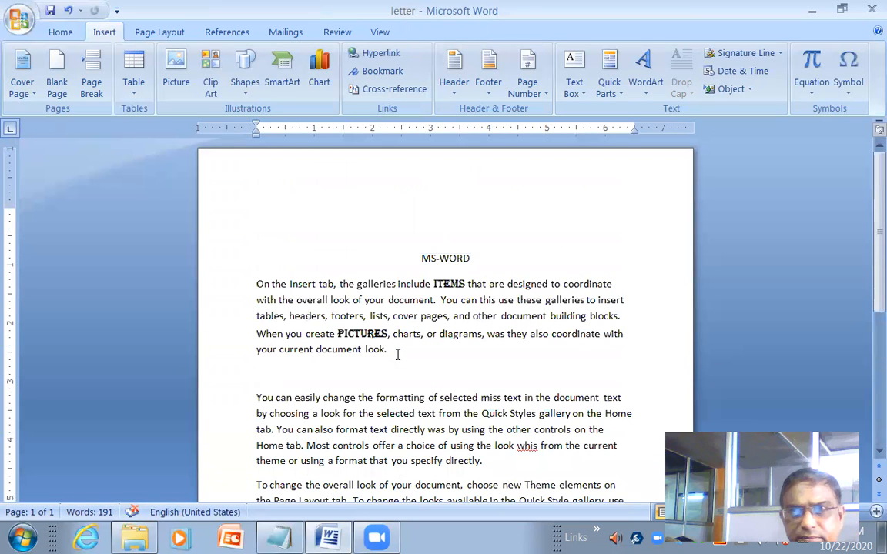
# - Delete the two blank lines above the centered MS-WORD heading
pyautogui.click(458, 220)
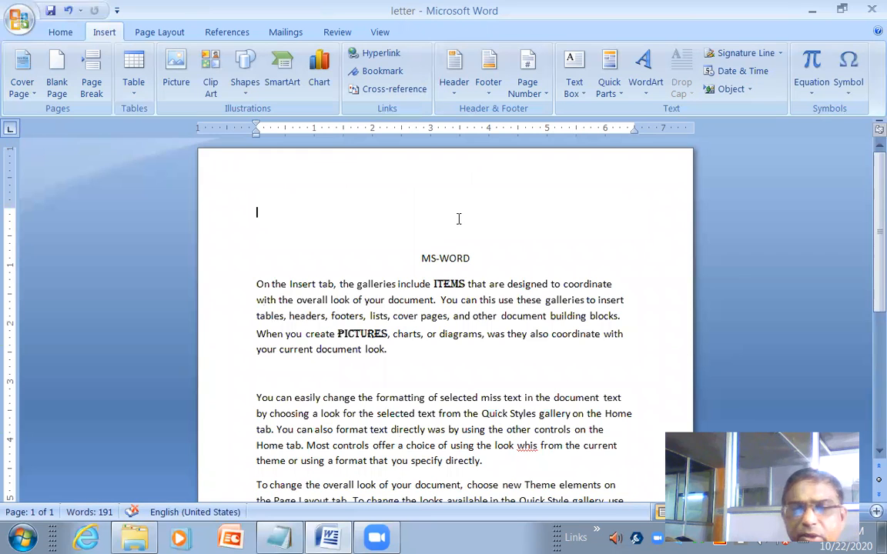
pyautogui.press('Delete')
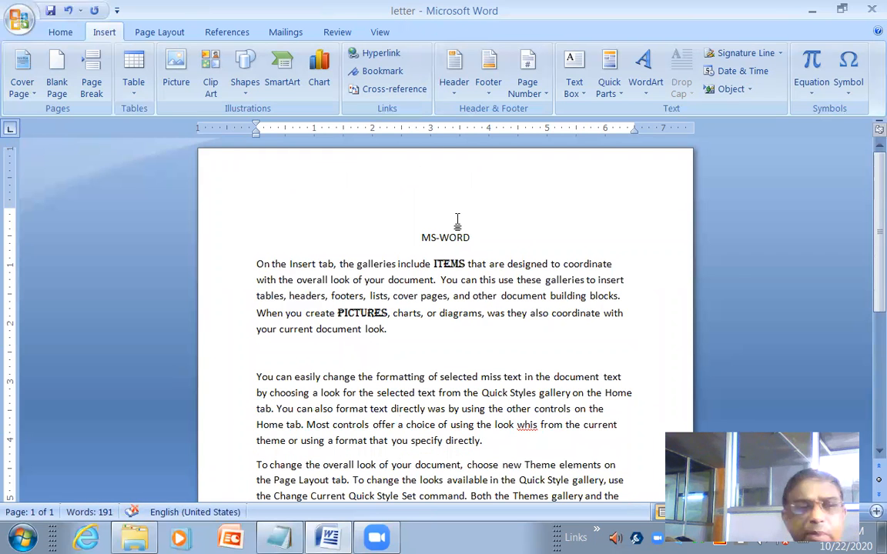
pyautogui.press('Delete')
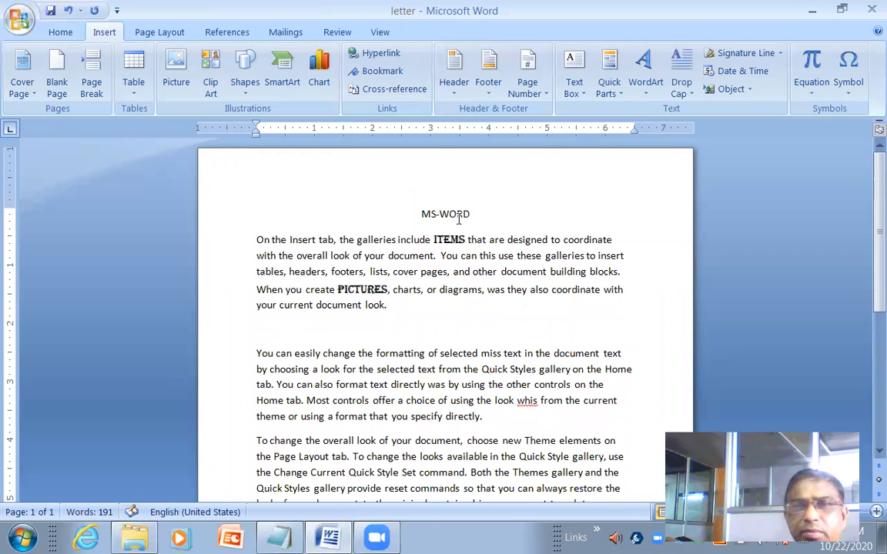
# - Delete the empty line between the letter's first and second paragraphs
pyautogui.press('Down')
pyautogui.press('Down')
pyautogui.press('Down')
pyautogui.press('Down')
pyautogui.press('Down')
pyautogui.press('Down')
pyautogui.press('Down')
pyautogui.press('Down')
pyautogui.press('Down')
pyautogui.press('Down')
pyautogui.press('Down')
pyautogui.press('Down')
pyautogui.press('Down')
pyautogui.press('Down')
pyautogui.press('Down')
pyautogui.press('Down')
pyautogui.press('Up')
pyautogui.press('Up')
pyautogui.press('Up')
pyautogui.press('Up')
pyautogui.press('Up')
pyautogui.press('Up')
pyautogui.press('Up')
pyautogui.press('Up')
pyautogui.press('Up')
pyautogui.press('Up')
pyautogui.press('Delete')
# - Copy the three body paragraphs below the MS-WORD heading and paste them repeatedly to extend the letter to four pages
pyautogui.press('Up')
pyautogui.press('Up')
pyautogui.press('Up')
pyautogui.press('Up')
pyautogui.press('Up')
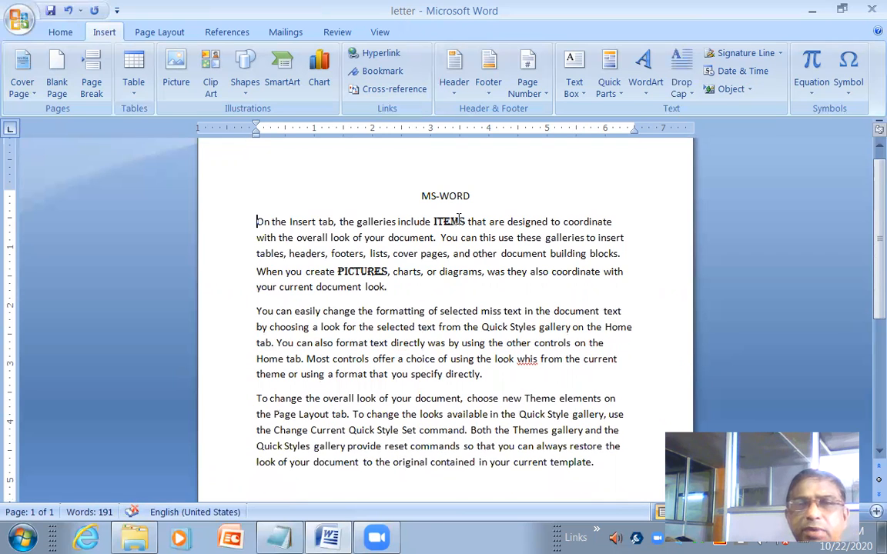
pyautogui.hotkey('shift', 'Down')
pyautogui.hotkey('shift', 'Down')
pyautogui.hotkey('shift', 'Down')
pyautogui.hotkey('shift', 'Down')
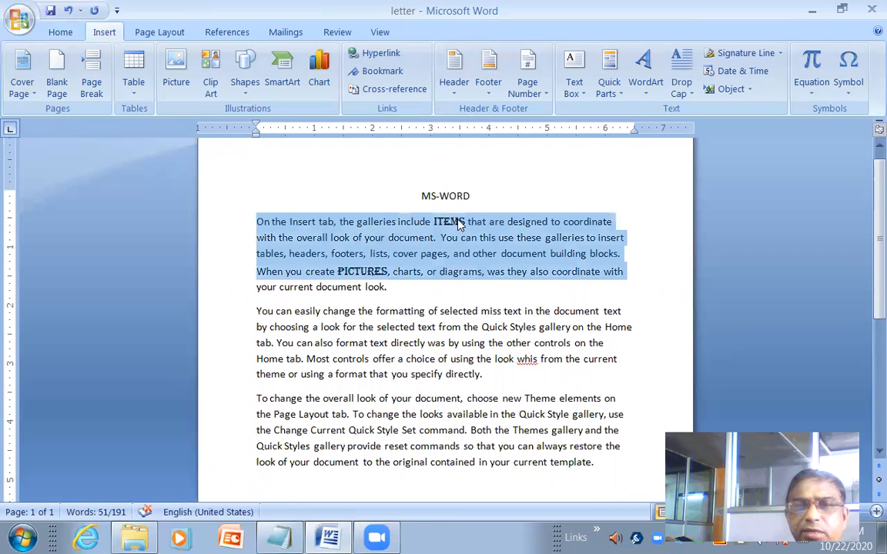
pyautogui.hotkey('shift', 'Down')
pyautogui.hotkey('shift', 'Down')
pyautogui.hotkey('shift', 'Down')
pyautogui.hotkey('shift', 'Down')
pyautogui.hotkey('shift', 'Down')
pyautogui.hotkey('shift', 'Down')
pyautogui.hotkey('shift', 'Down')
pyautogui.hotkey('shift', 'Down')
pyautogui.hotkey('shift', 'Down')
pyautogui.hotkey('shift', 'Down')
pyautogui.hotkey('shift', 'Down')
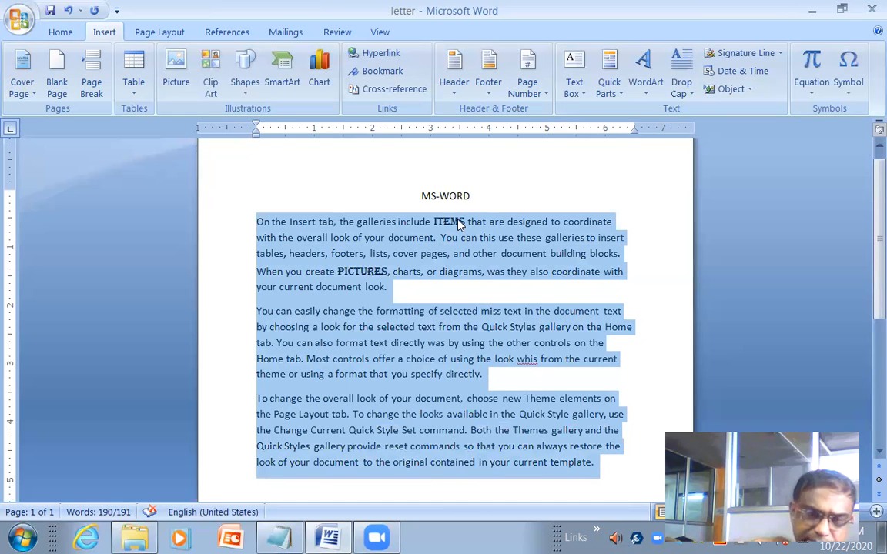
pyautogui.hotkey('ctrl', 'v')
pyautogui.hotkey('ctrl', 'v')
pyautogui.hotkey('ctrl', 'v')
pyautogui.hotkey('ctrl', 'v')
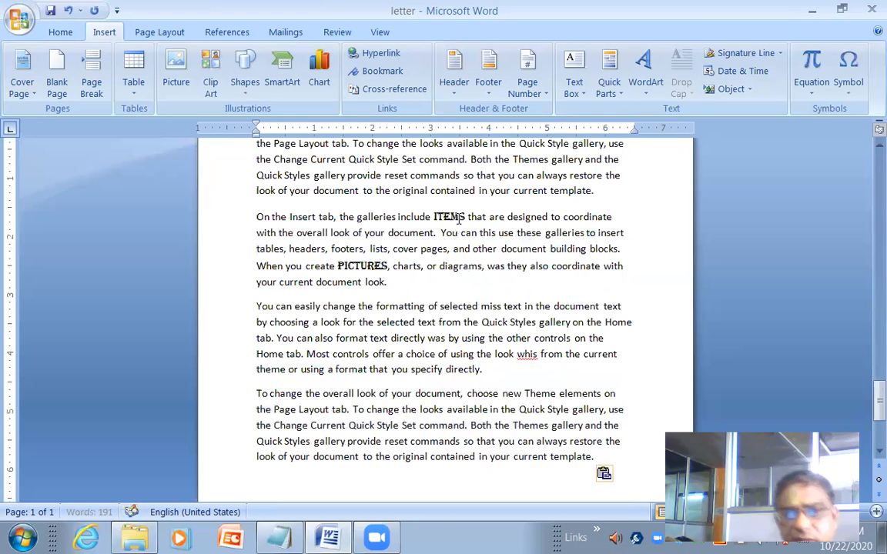
# - Insert a blank page after the second "On the Insert tab" paragraph on the first page, with all pages in view
pyautogui.scroll(4, 422, 262)
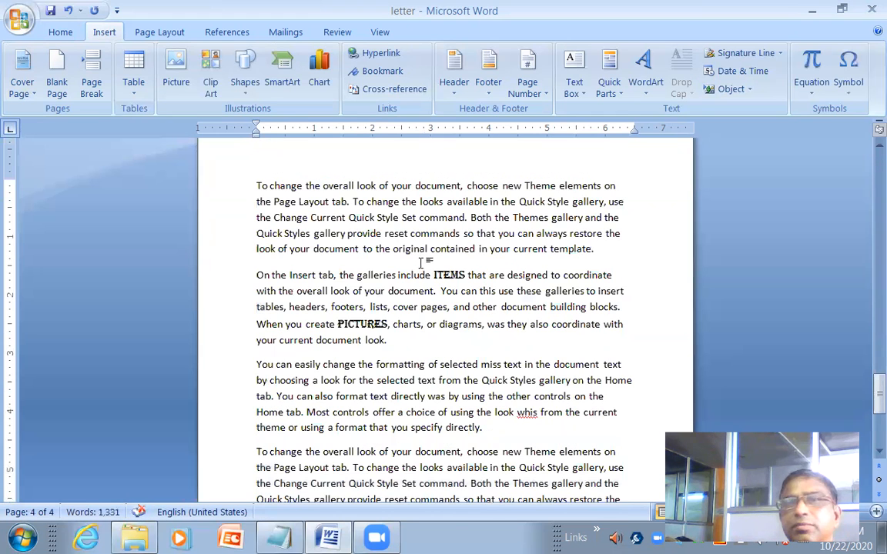
pyautogui.scroll(20, 422, 262)
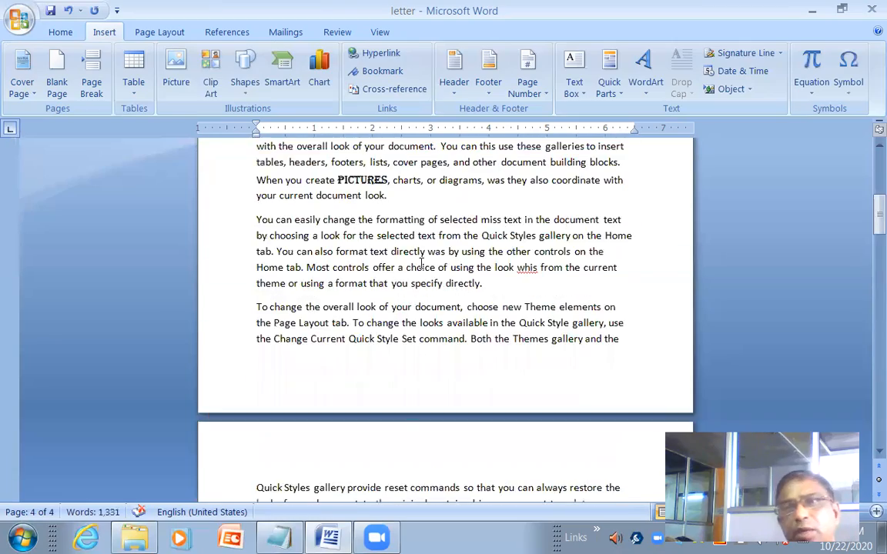
pyautogui.scroll(5, 422, 262)
pyautogui.scroll(-2, 408, 263)
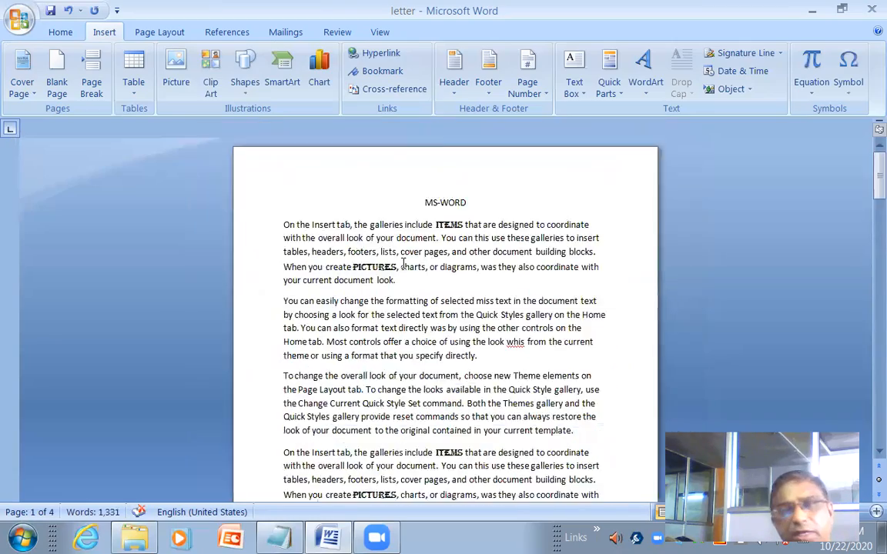
pyautogui.scroll(-1, 403, 263)
pyautogui.scroll(-1, 581, 292)
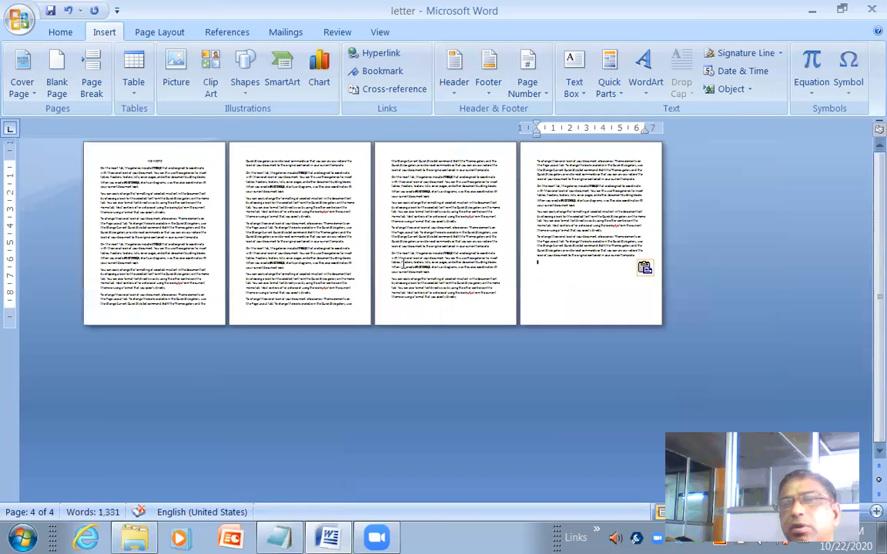
pyautogui.click(158, 254)
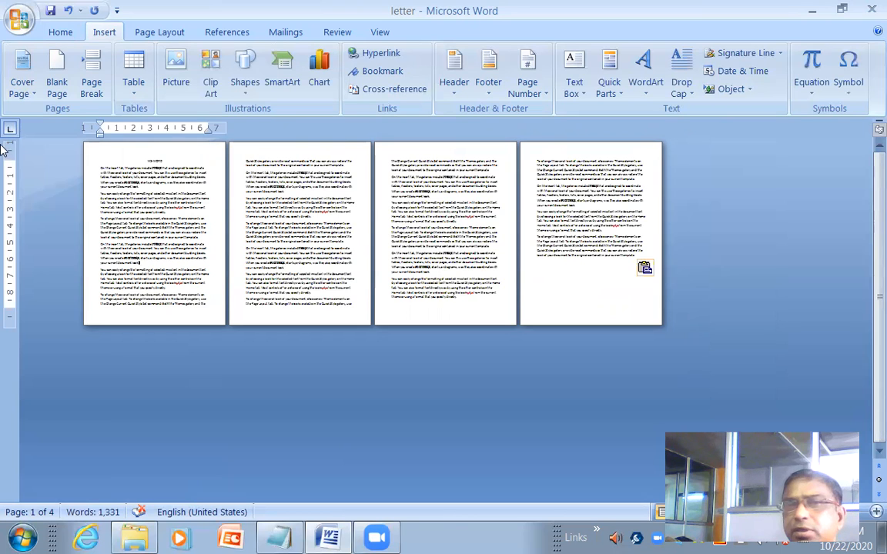
pyautogui.click(57, 89)
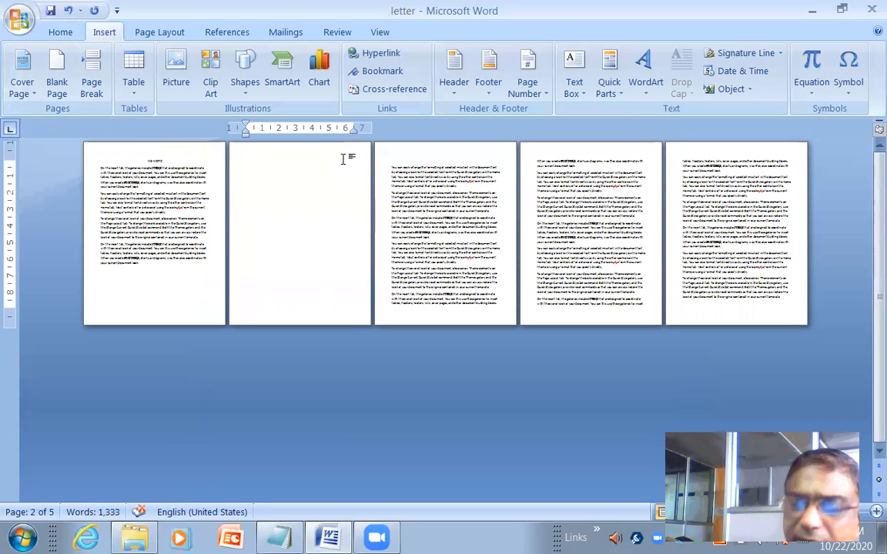
# - Remove the inserted blank page and its page breaks so the text continues on the first page, and save the document
pyautogui.press('Delete')
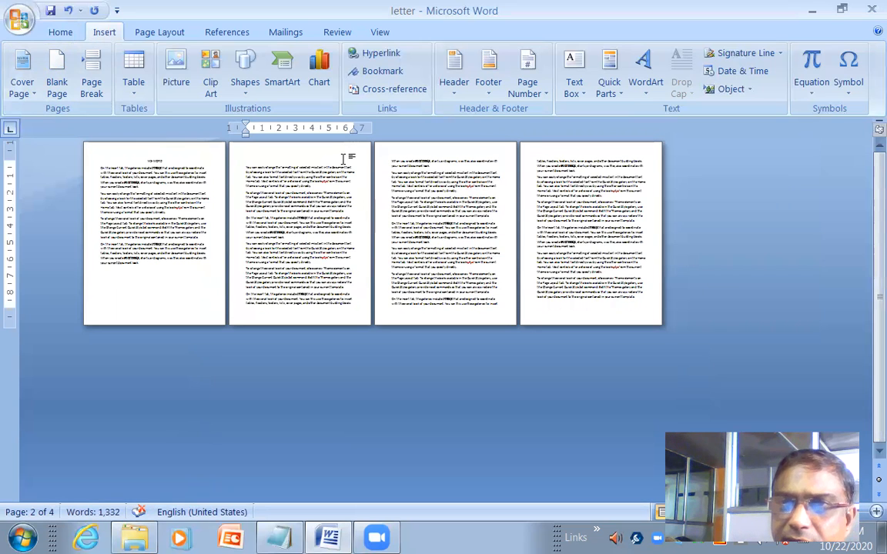
pyautogui.click(170, 272)
pyautogui.press('Delete')
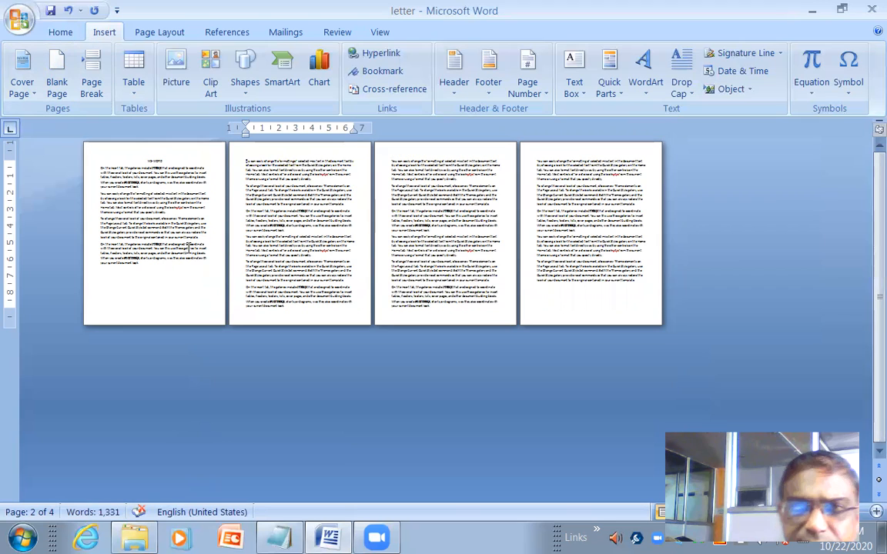
pyautogui.click(171, 266)
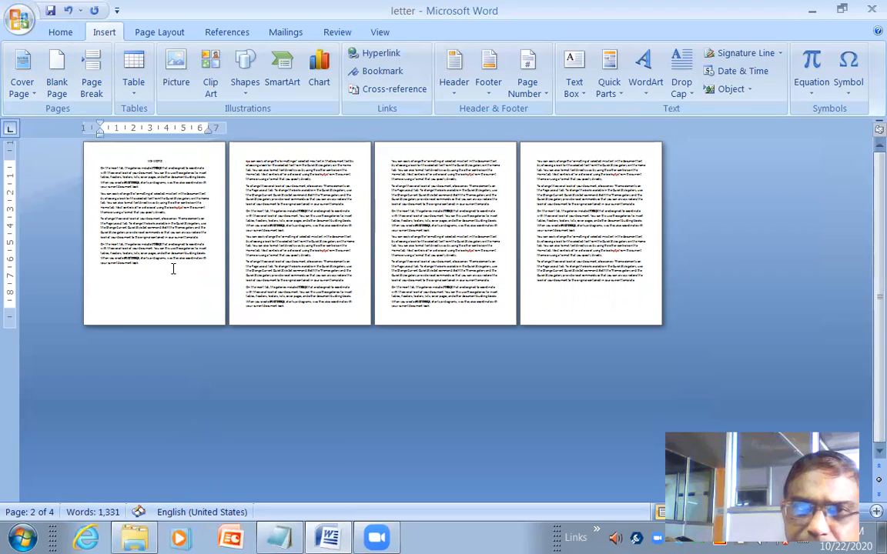
pyautogui.press('Delete')
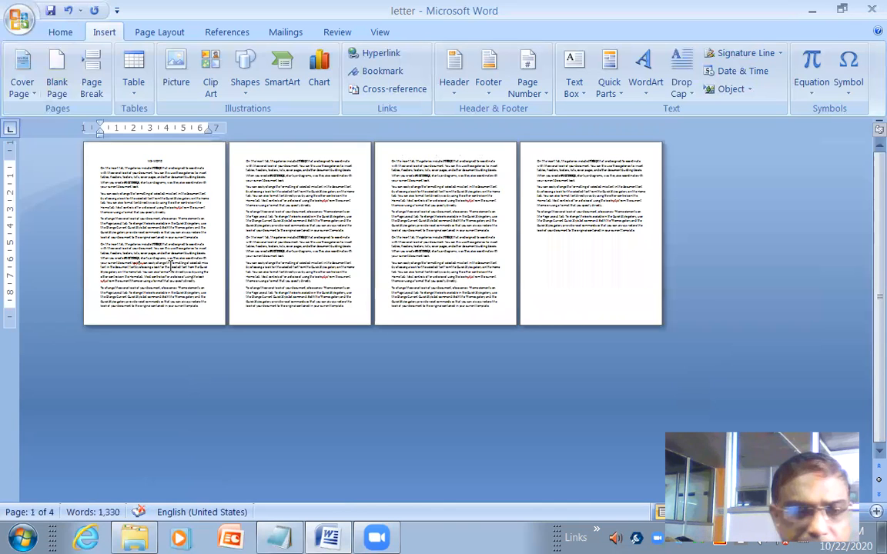
pyautogui.hotkey('ctrl', 's')
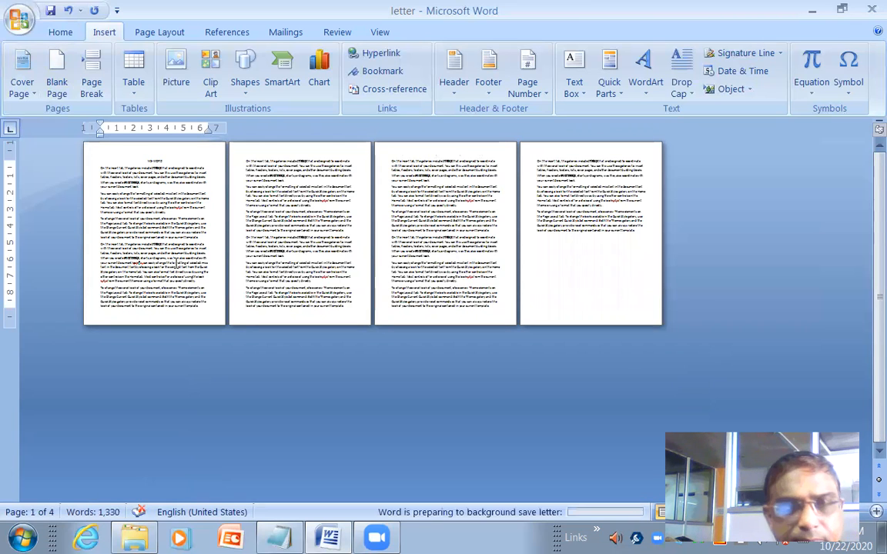
# - Examine how the text flows across the first two pages, both close up and with the pages side by side
pyautogui.scroll(4, 228, 281)
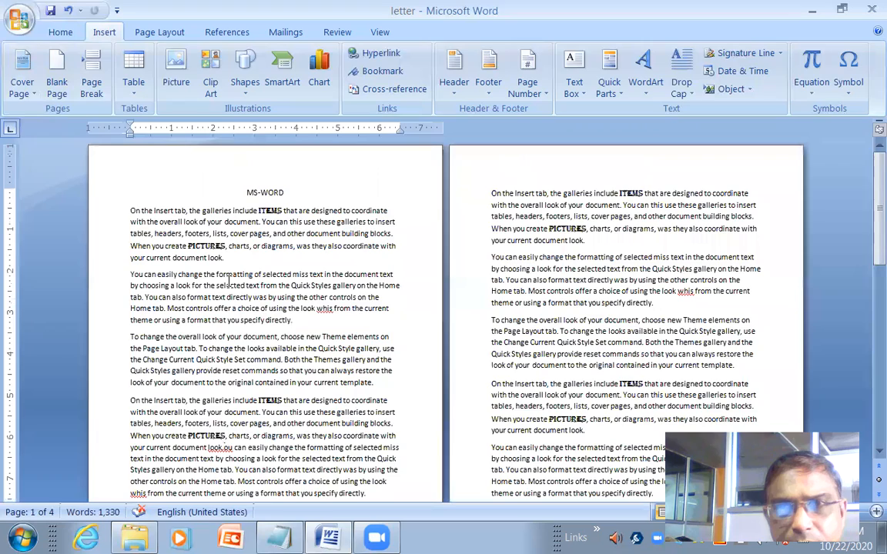
pyautogui.scroll(2, 229, 281)
pyautogui.scroll(10, 229, 281)
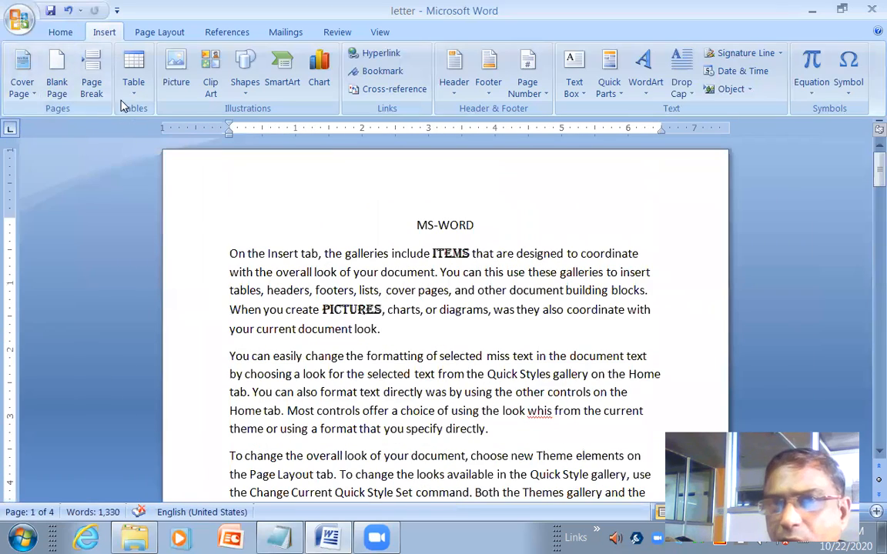
pyautogui.scroll(-1, 354, 300)
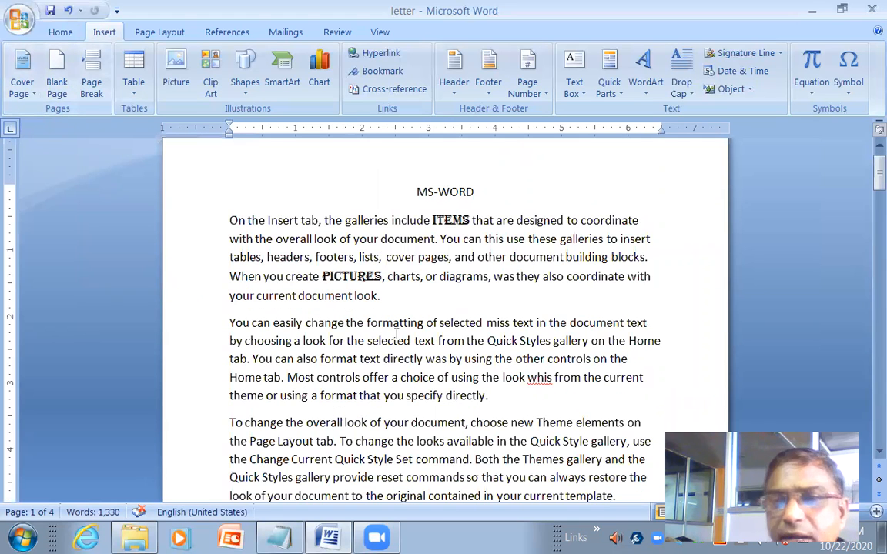
pyautogui.scroll(-1, 397, 333)
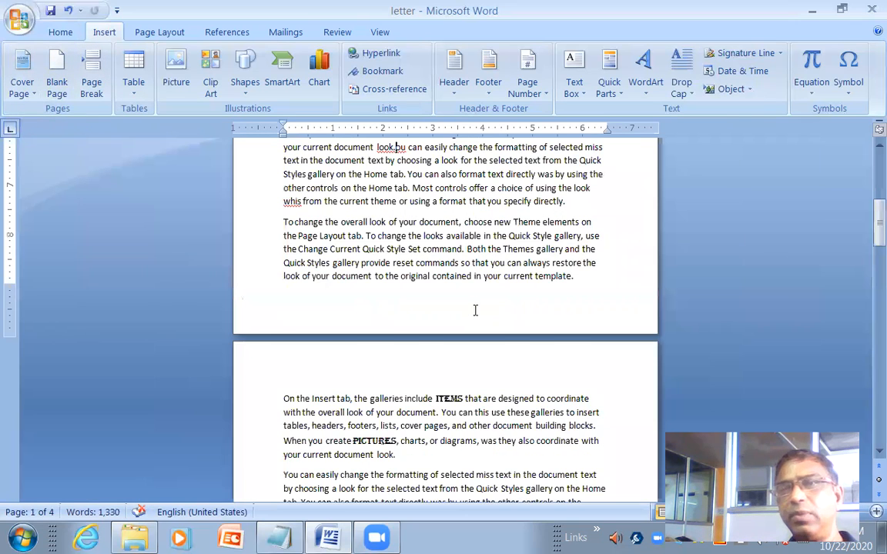
pyautogui.scroll(3, 475, 310)
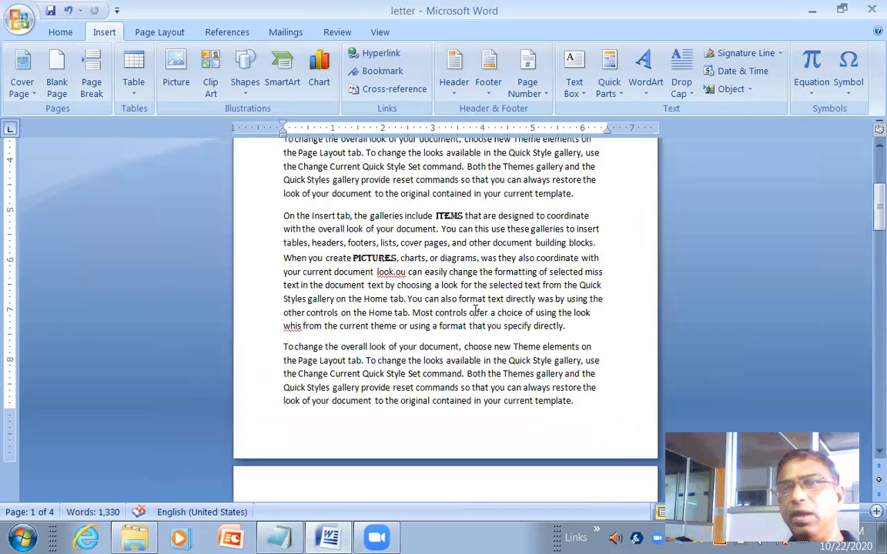
pyautogui.scroll(2, 475, 311)
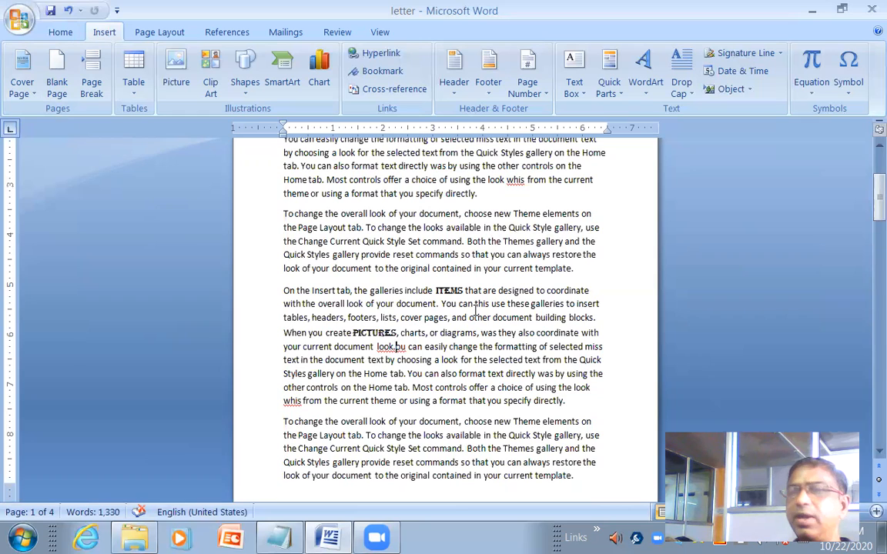
pyautogui.scroll(3, 484, 315)
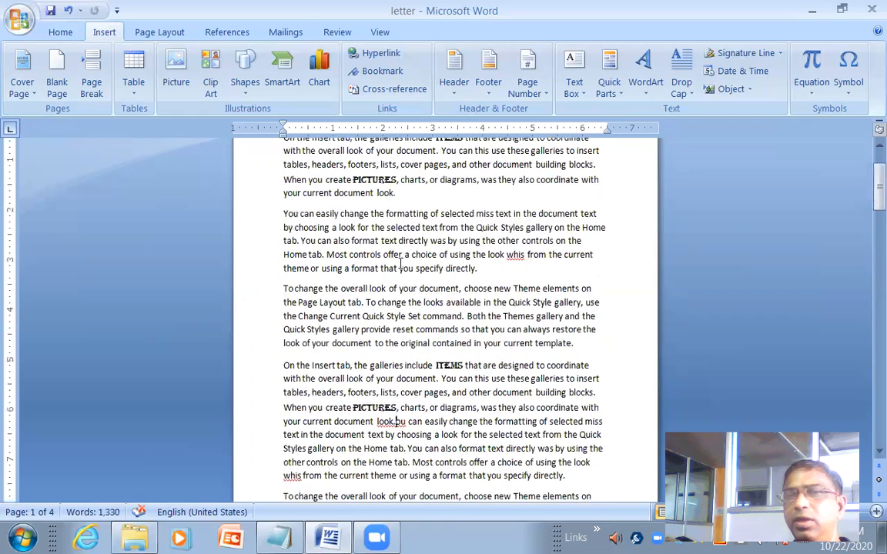
pyautogui.keyDown('ctrl'); pyautogui.scroll(-2, 400, 263); pyautogui.keyUp('ctrl')
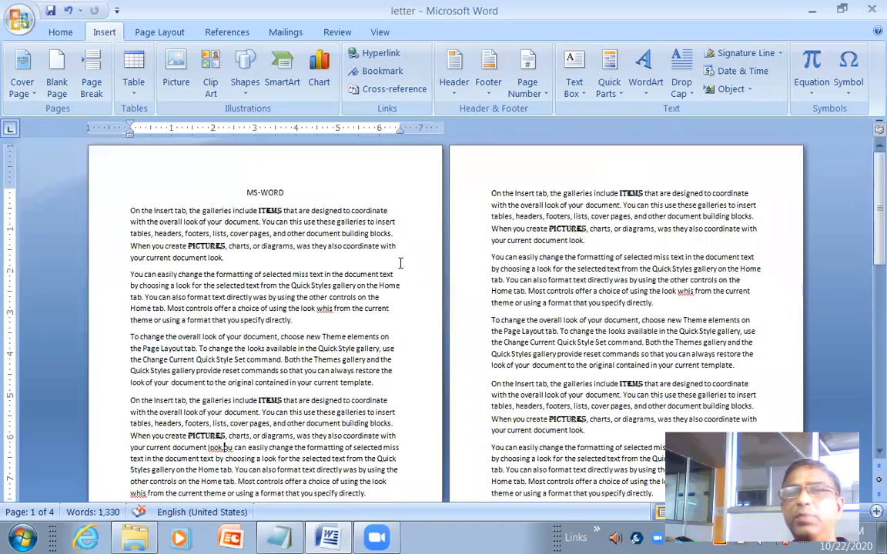
pyautogui.scroll(-3, 400, 264)
pyautogui.scroll(-1, 400, 264)
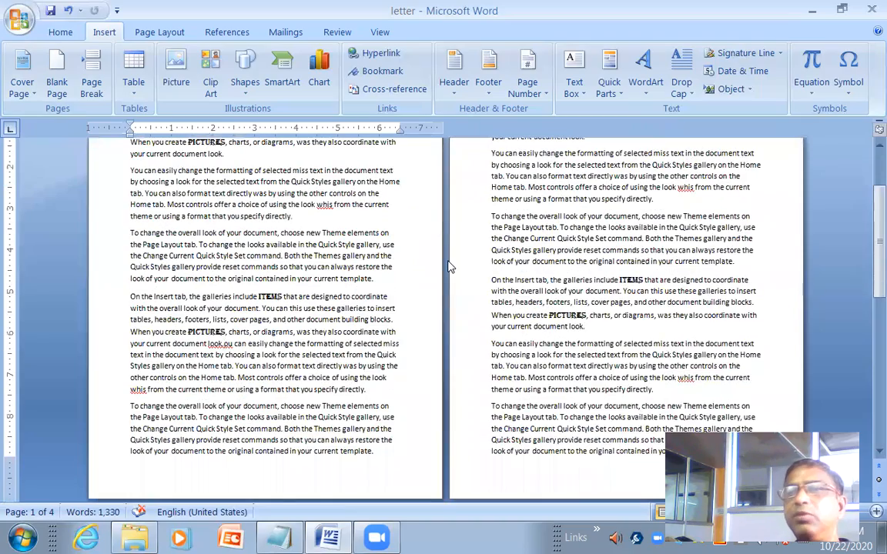
pyautogui.scroll(3, 448, 266)
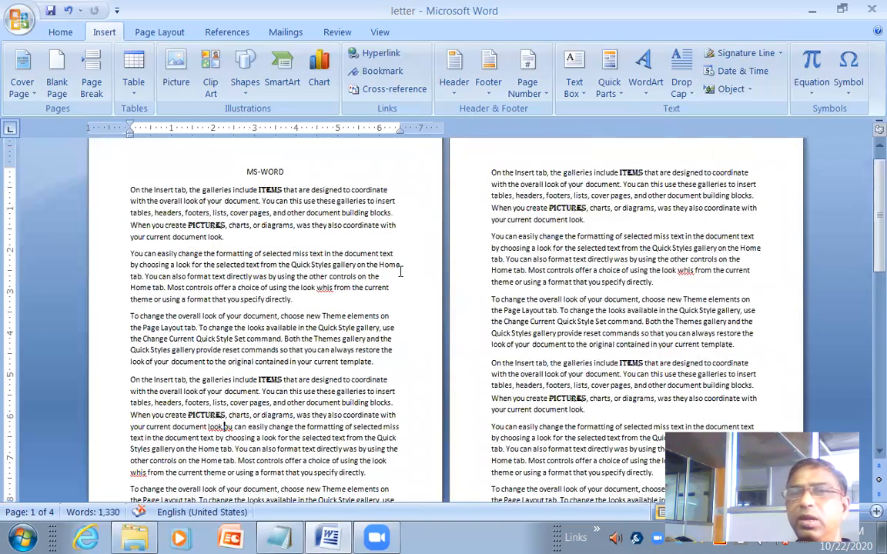
pyautogui.scroll(-1, 329, 277)
pyautogui.scroll(1, 233, 239)
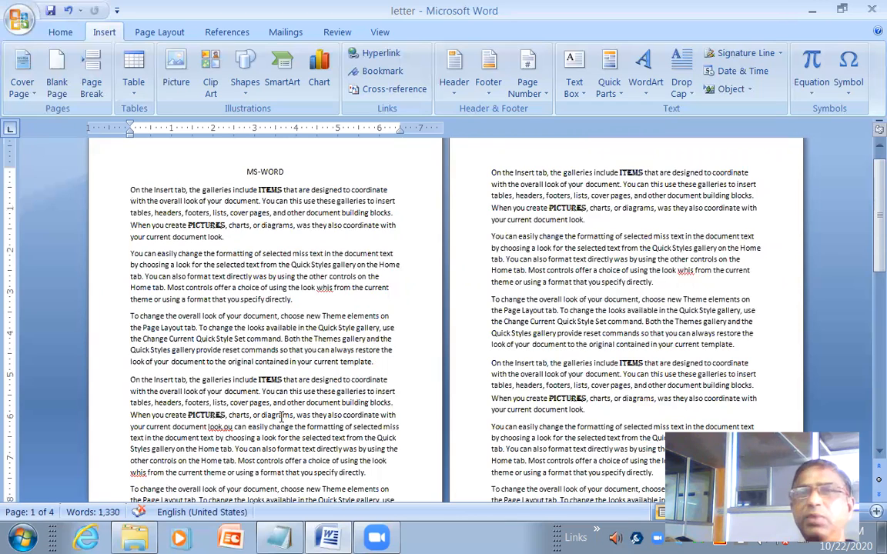
# - Insert a page break on the first page before the second "On the Insert tab" paragraph
pyautogui.click(83, 85)
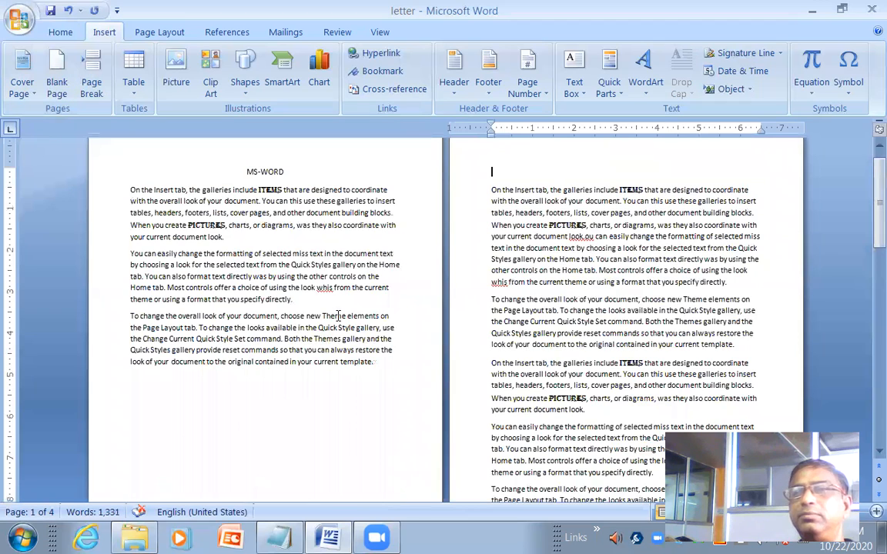
pyautogui.scroll(-3, 336, 321)
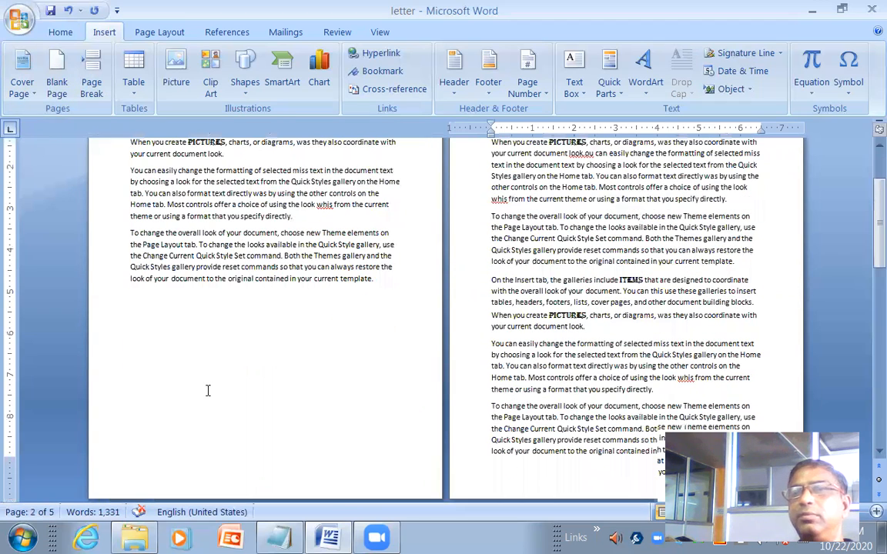
pyautogui.scroll(4, 207, 391)
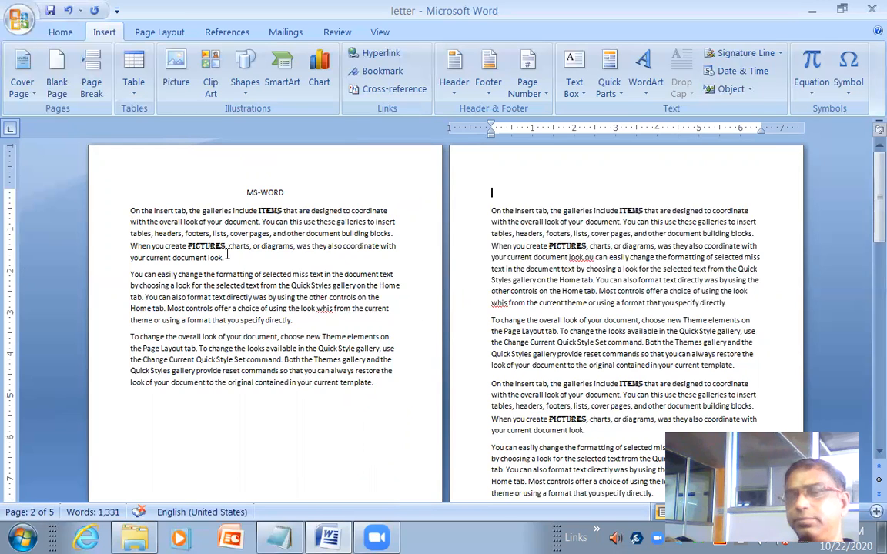
# - Delete the empty line and the page break after the first page's third paragraph to rejoin the text
pyautogui.press('BackSpace')
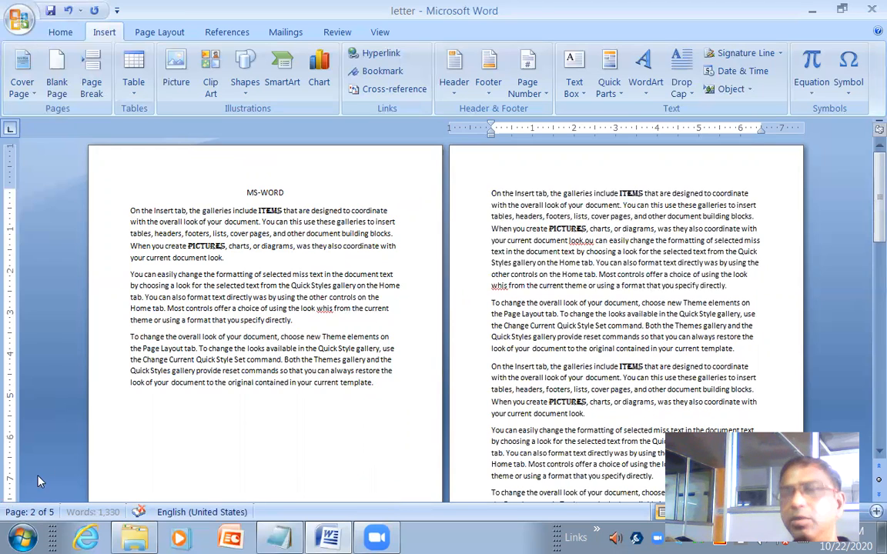
pyautogui.click(182, 397)
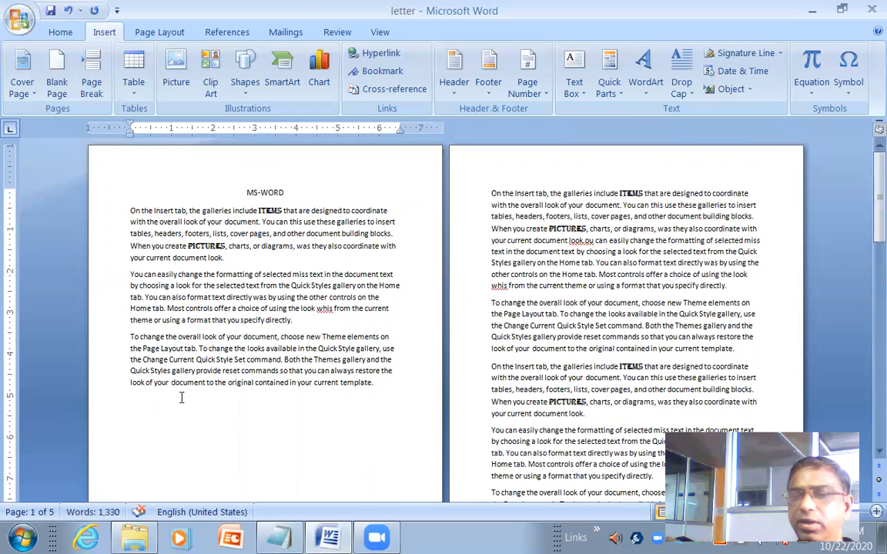
pyautogui.press('Delete')
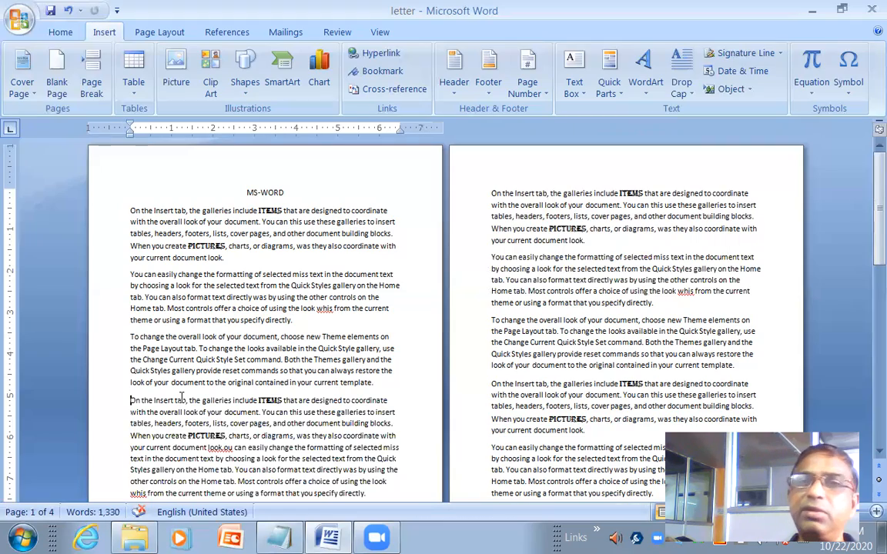
# - Insert a table with five columns and five rows on the empty line after the document's last paragraph
pyautogui.scroll(-10, 181, 396)
pyautogui.scroll(-4, 227, 487)
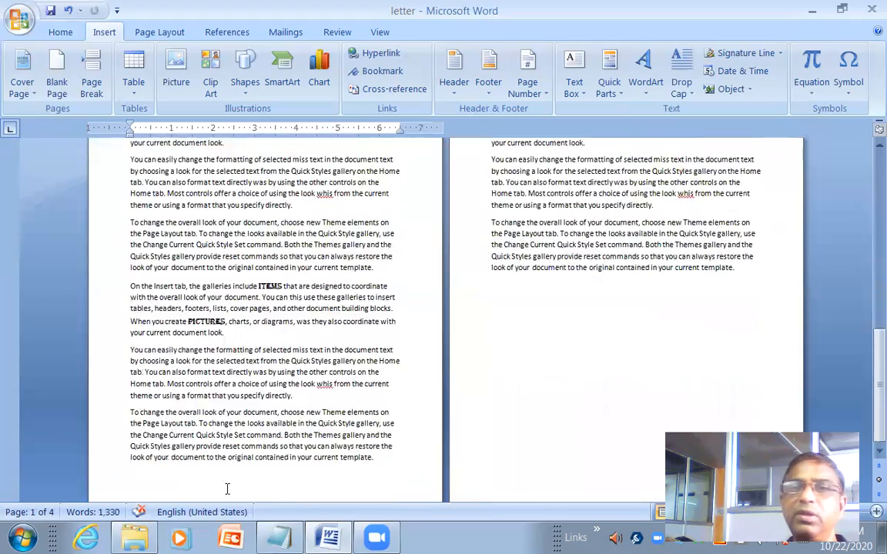
pyautogui.click(582, 349)
pyautogui.scroll(6, 581, 349)
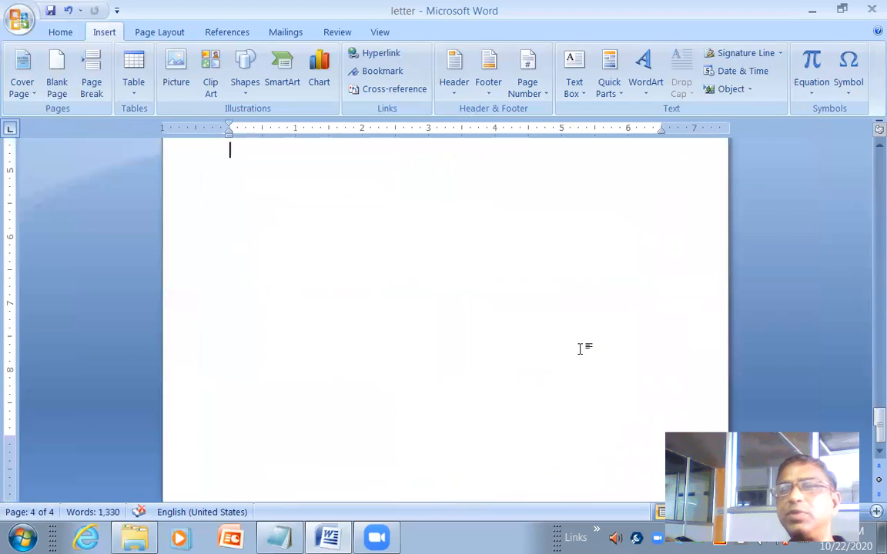
pyautogui.scroll(3, 581, 348)
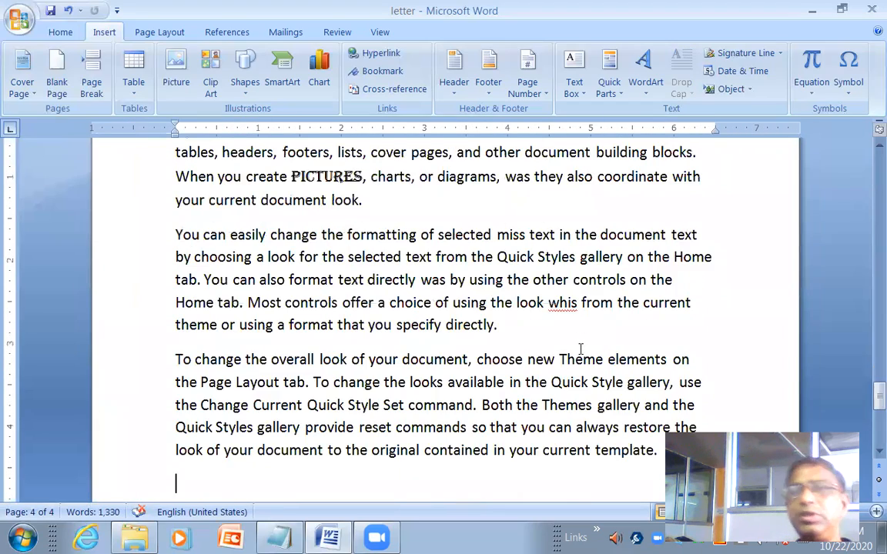
pyautogui.scroll(-4, 581, 348)
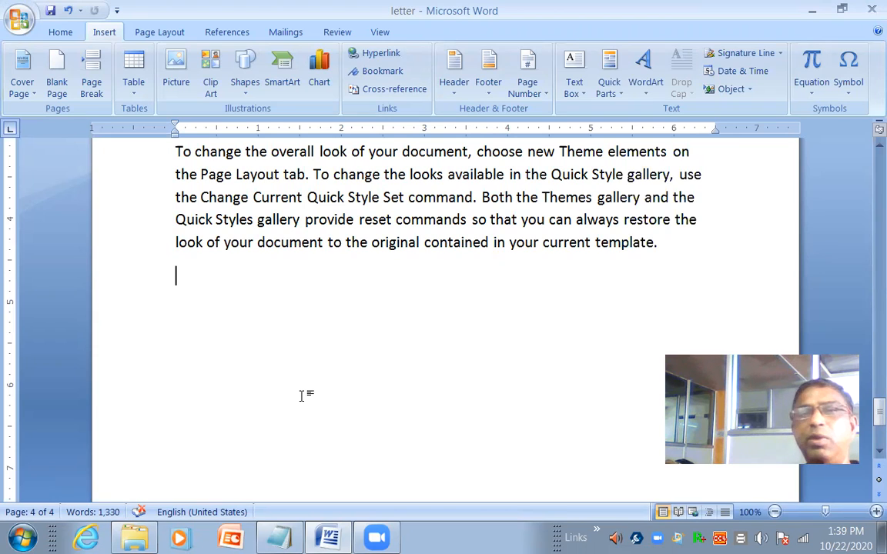
pyautogui.click(134, 98)
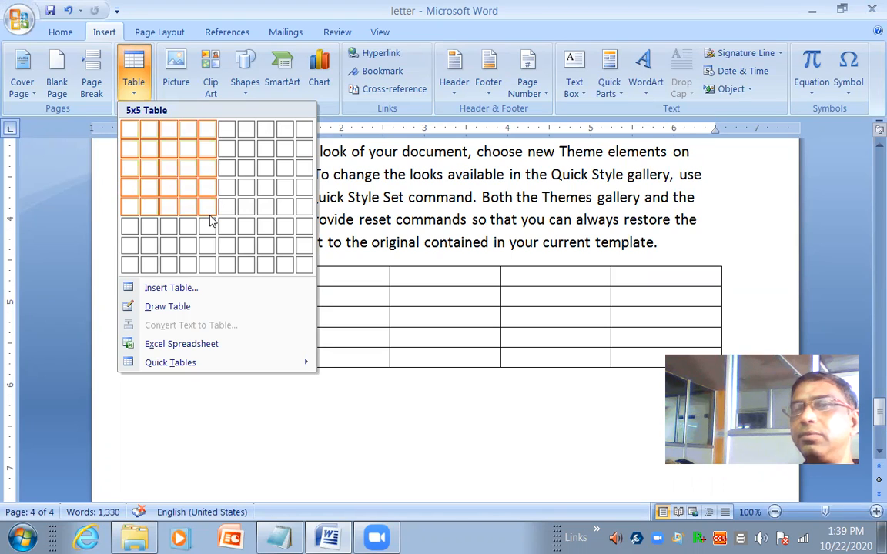
pyautogui.click(212, 221)
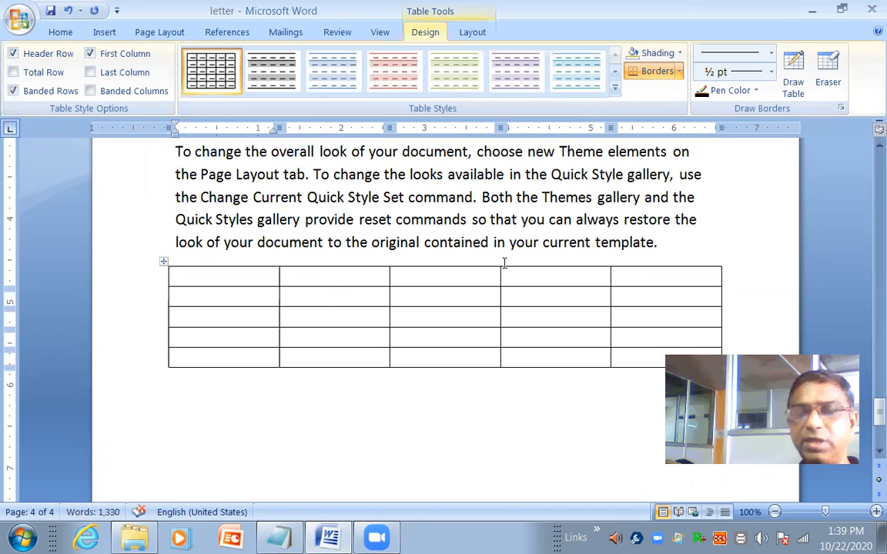
pyautogui.write('h')
pyautogui.press('BackSpace')
pyautogui.write('h')
pyautogui.press('BackSpace')
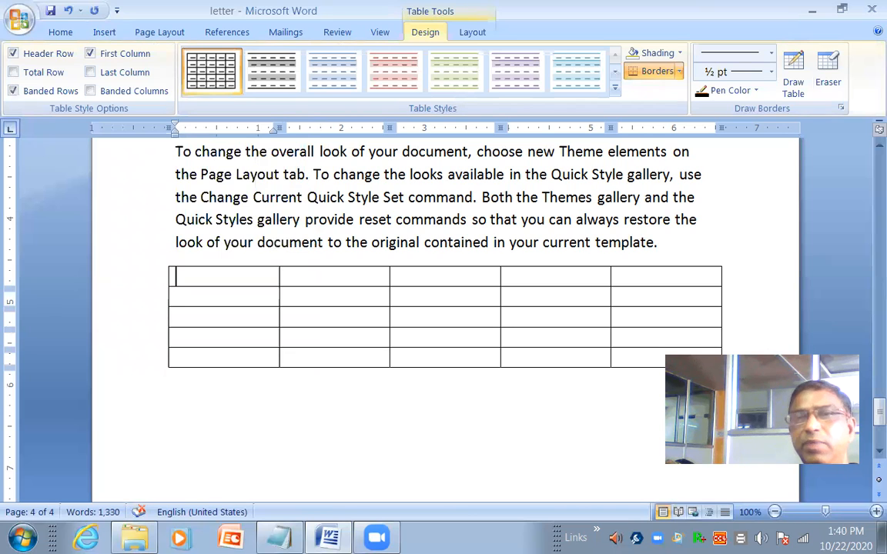
pyautogui.write('h')
pyautogui.press('BackSpace')
# - Fill the table's header row with H.NO, NAME, SCI, SOC and MAT
pyautogui.write('H')
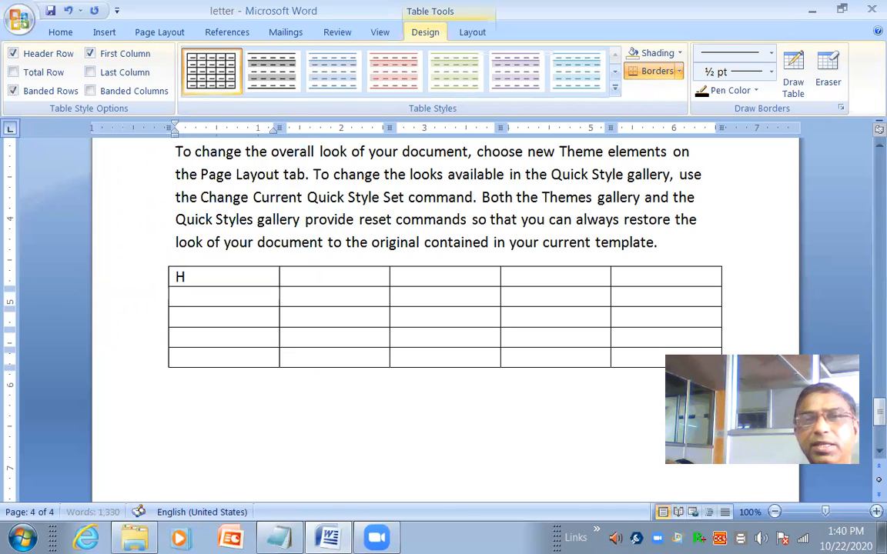
pyautogui.write('.NO')
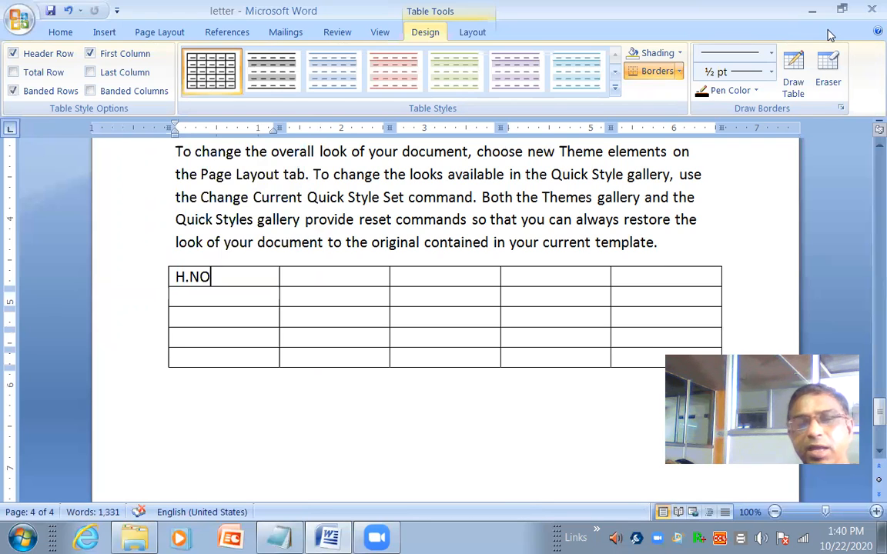
pyautogui.press('Tab')
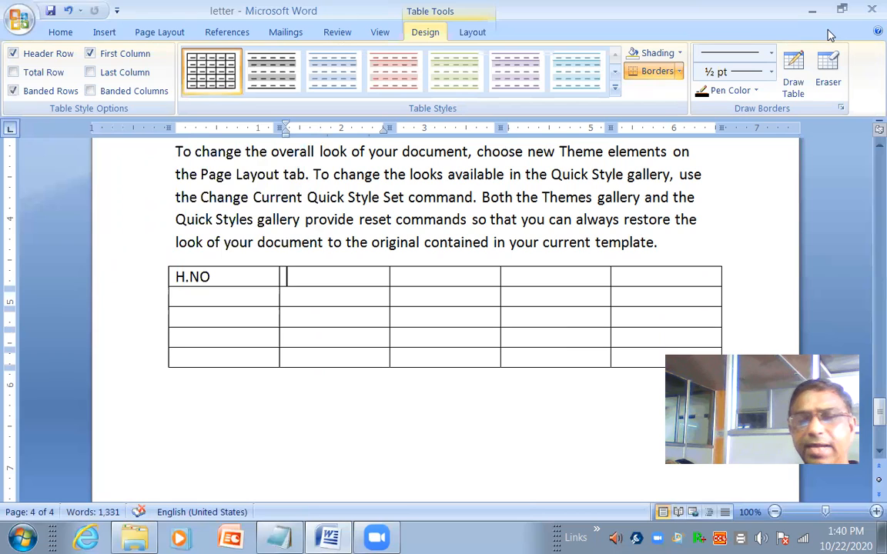
pyautogui.write('n')
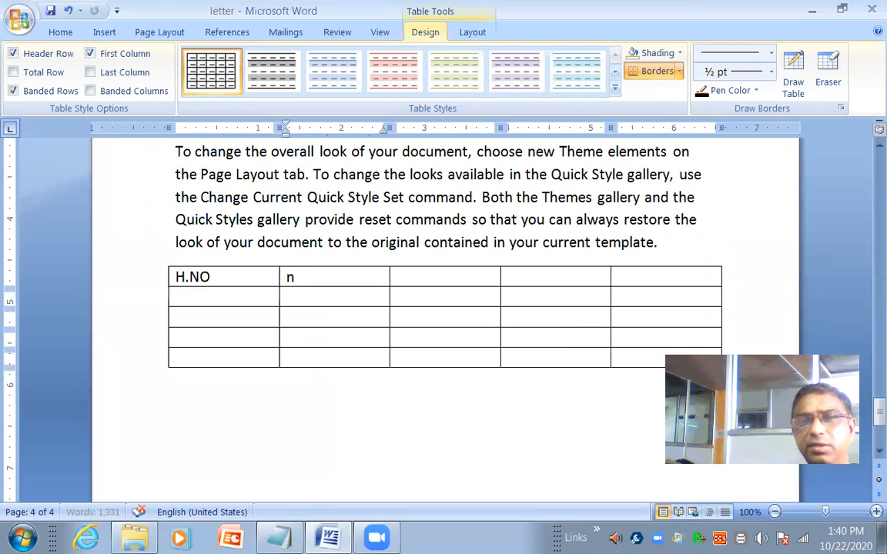
pyautogui.write('E')
pyautogui.press('Tab')
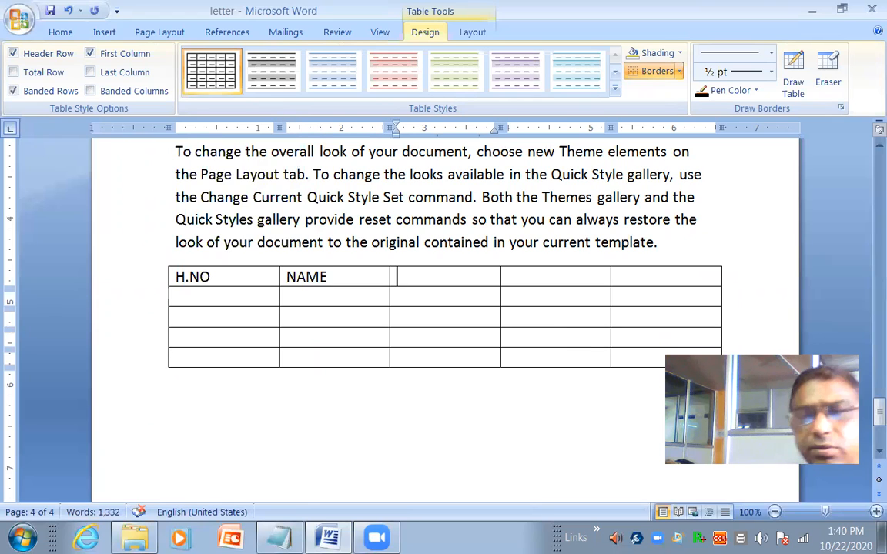
pyautogui.write('SCI')
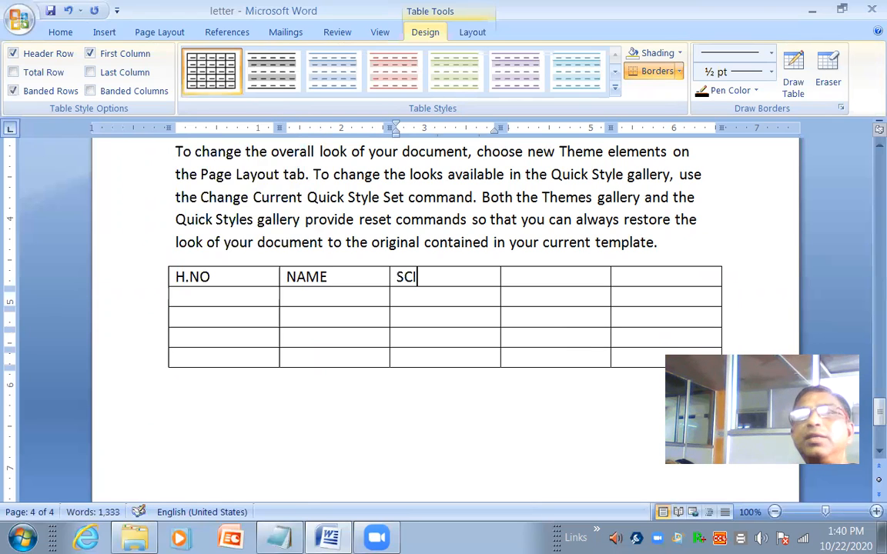
pyautogui.press('Tab')
pyautogui.write('SOC')
pyautogui.press('Tab')
pyautogui.write('MAT')
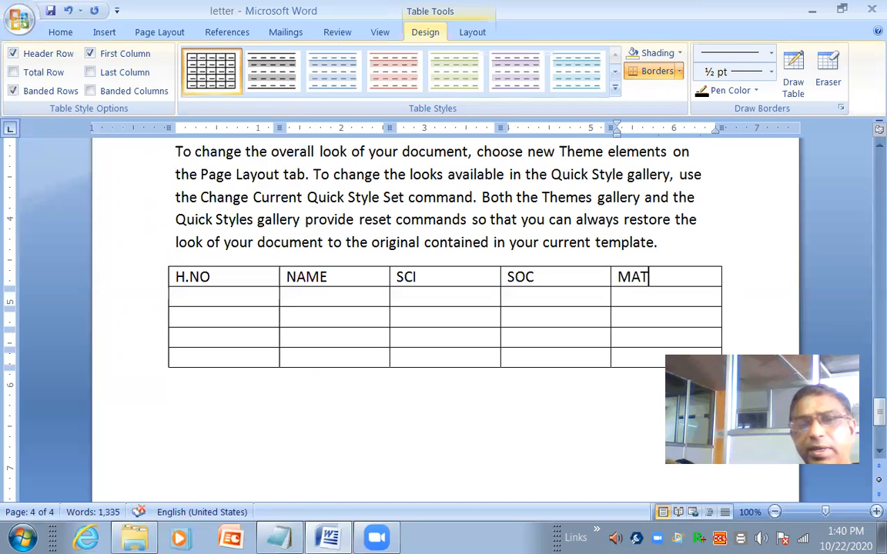
pyautogui.press('Tab')
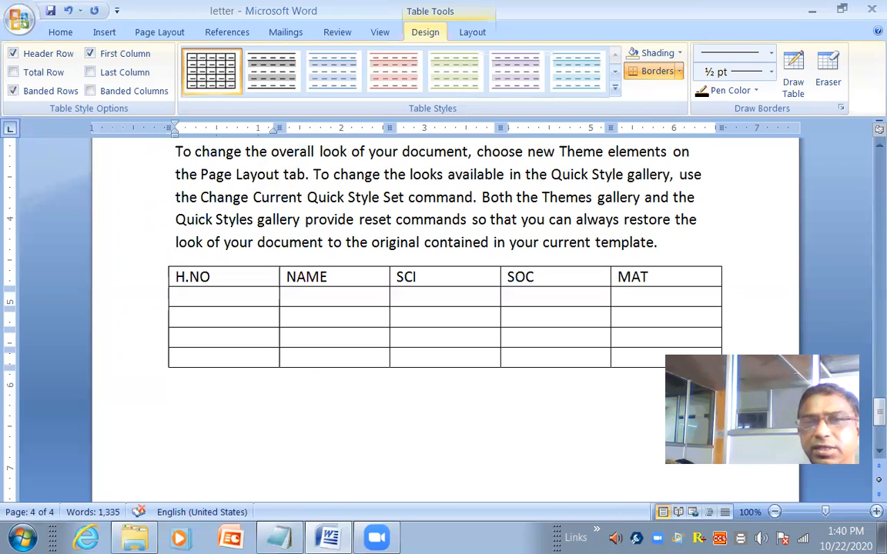
# - Fill the table's second row with 1111, AAAA, 90, 90 and 90
pyautogui.write('1111')
pyautogui.press('Tab')
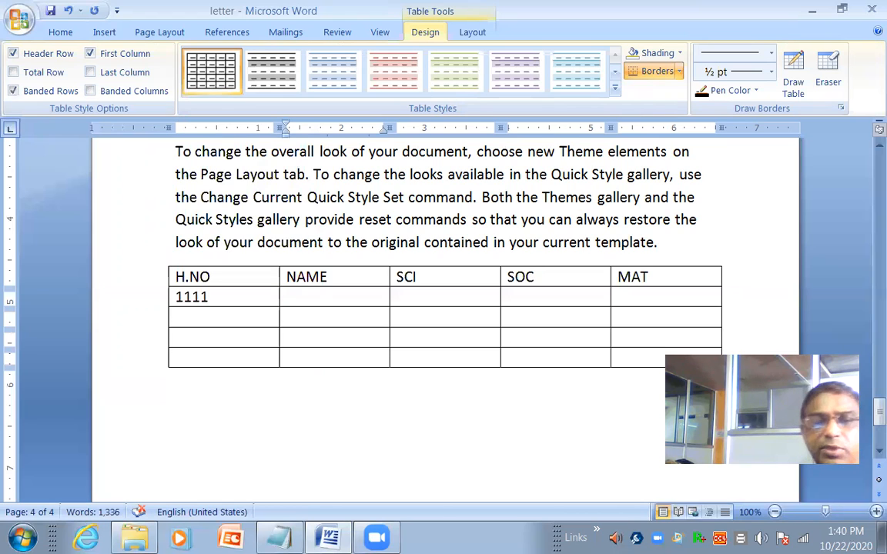
pyautogui.write('AAAA')
pyautogui.press('Tab')
pyautogui.write('90')
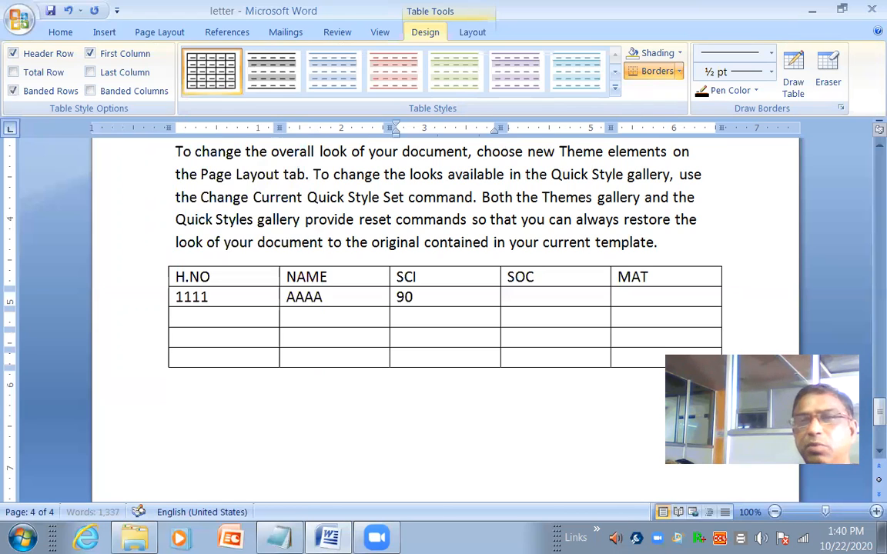
pyautogui.press('Tab')
pyautogui.write('90')
pyautogui.press('Tab')
pyautogui.write('90')
pyautogui.press('Tab')
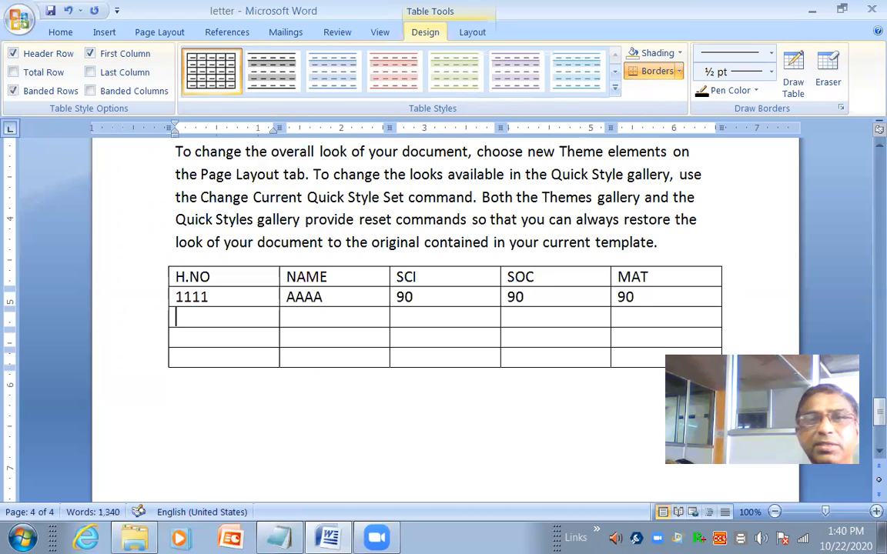
# - Fill the table's third row with 999, HHHH, 85, 45 and 65
pyautogui.write('999')
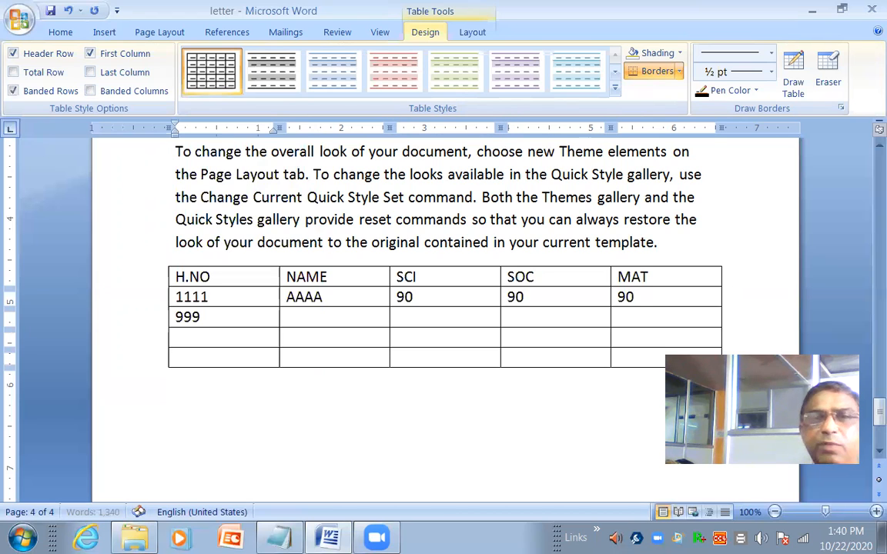
pyautogui.press('Tab')
pyautogui.write('HHHH')
pyautogui.press('Tab')
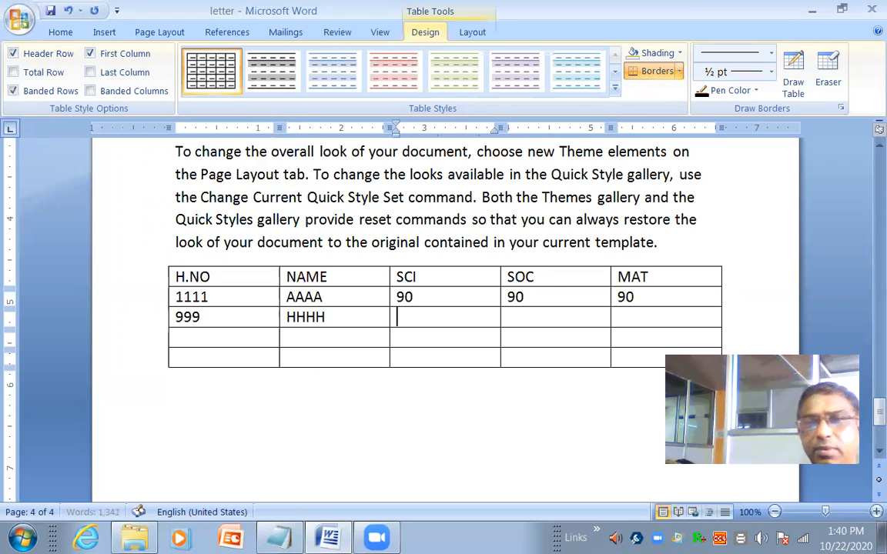
pyautogui.write('85')
pyautogui.press('Tab')
pyautogui.write('45')
pyautogui.press('Tab')
pyautogui.write('65')
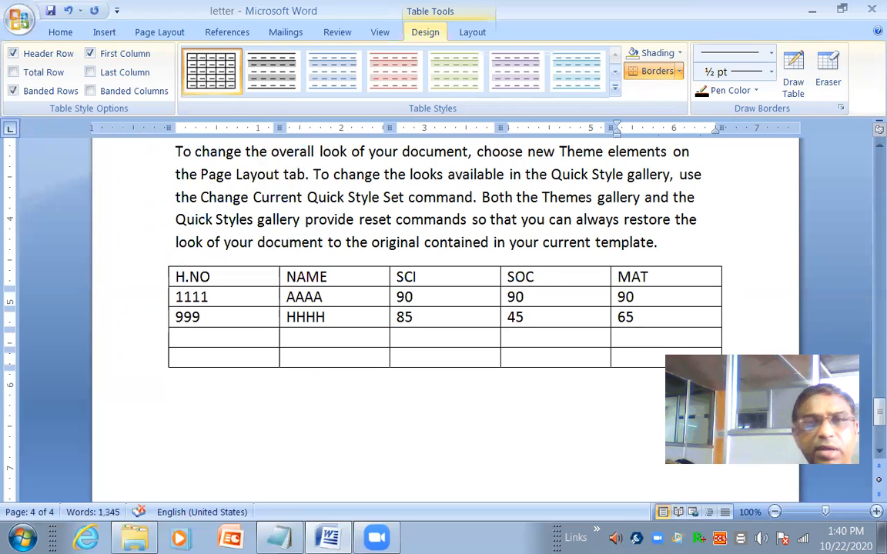
pyautogui.press('Tab')
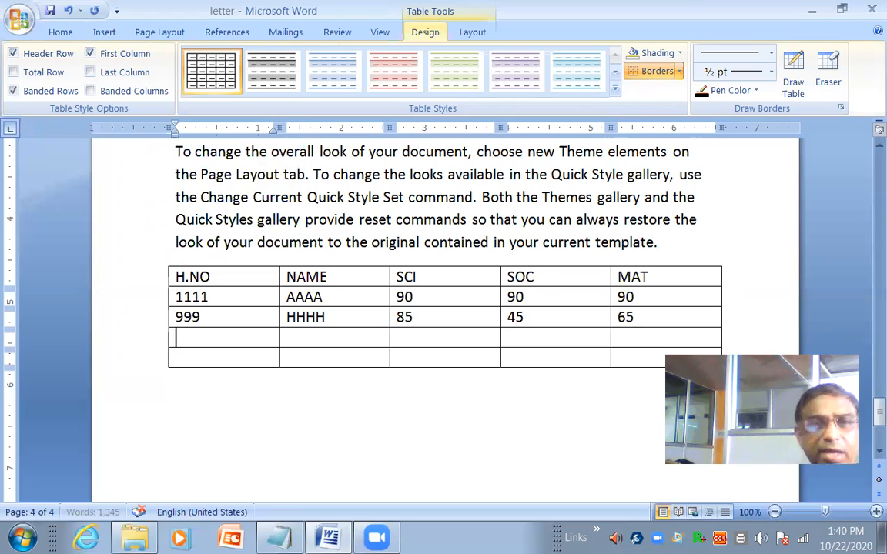
# - Fill the table's fourth row with 444, DDDD, 78, 84 and 99
pyautogui.write('444')
pyautogui.press('Tab')
pyautogui.write('DDDD')
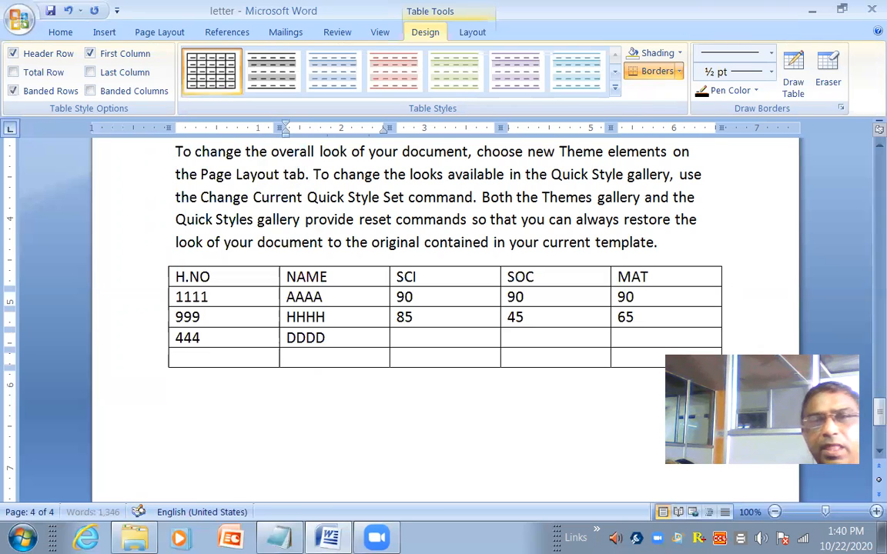
pyautogui.press('Tab')
pyautogui.write('78')
pyautogui.press('Tab')
pyautogui.write('84')
pyautogui.press('Tab')
pyautogui.write('99')
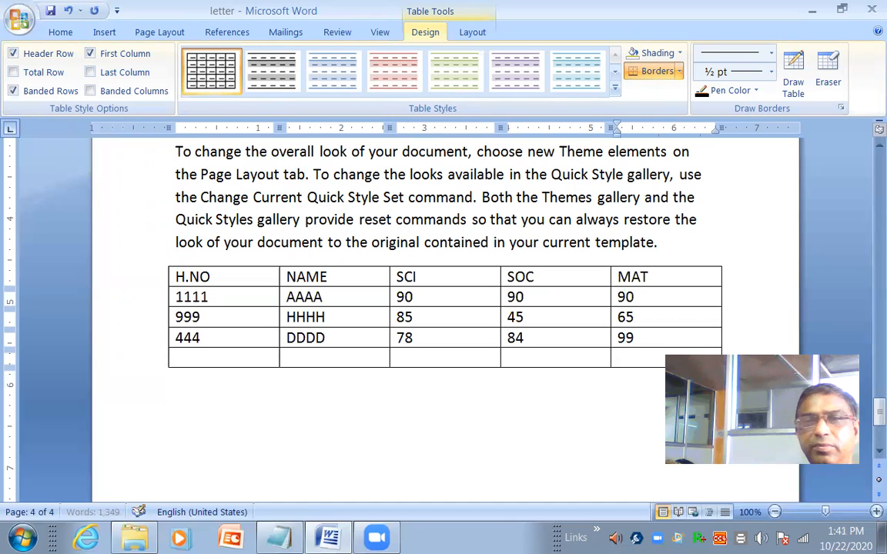
pyautogui.press('Tab')
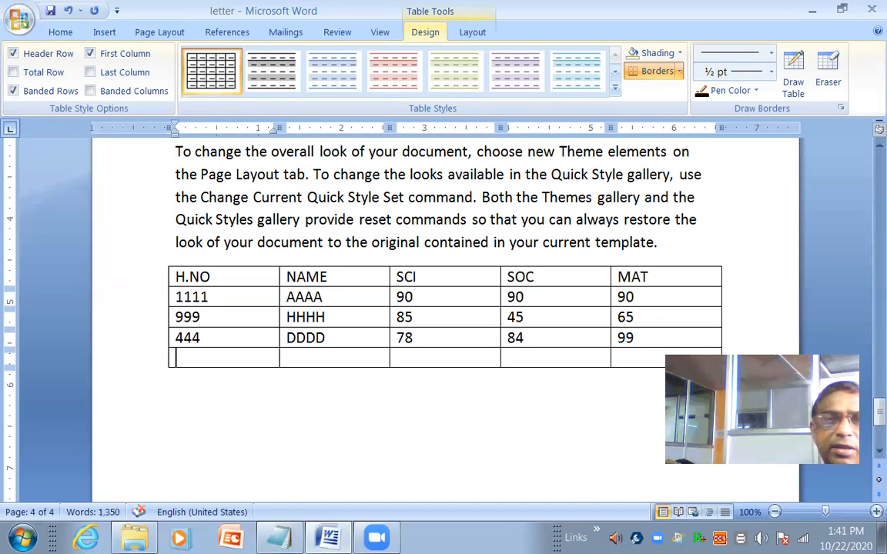
# - Fill the table's fifth row with 333, KKKK, 45, 85 and 75
pyautogui.write('333')
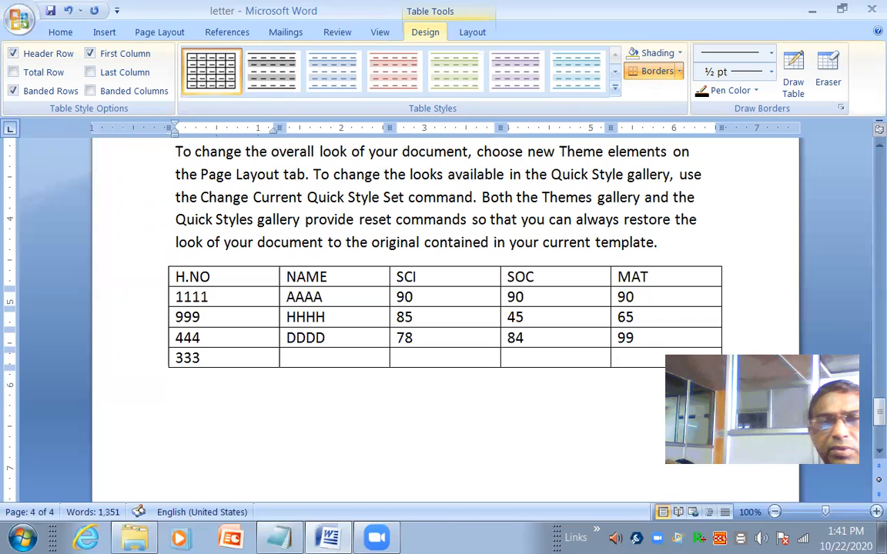
pyautogui.press('Tab')
pyautogui.write('KKKK')
pyautogui.press('Tab')
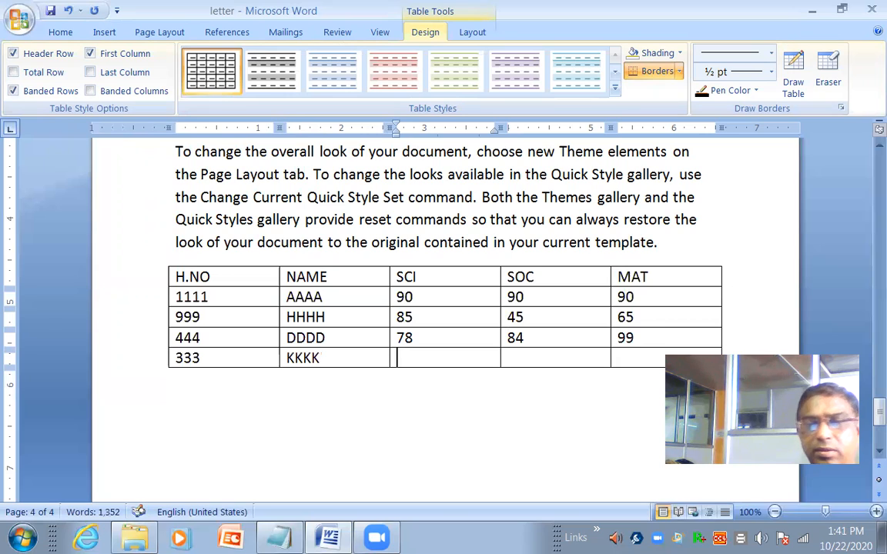
pyautogui.write('45')
pyautogui.press('Tab')
pyautogui.write('85')
pyautogui.press('Tab')
pyautogui.write('75')
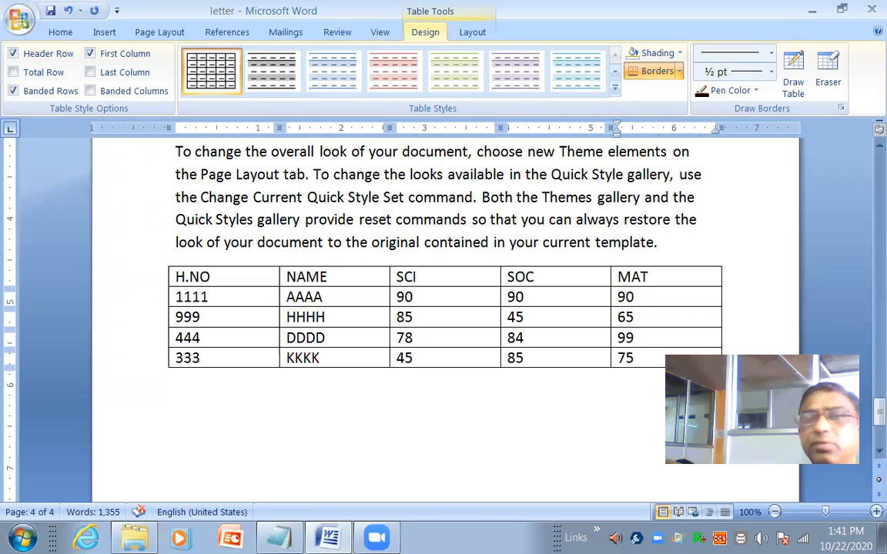
# - Add a sixth row at the end of the table and fill it with 222, BBBB, 98, 75 and 99
pyautogui.press('Tab')
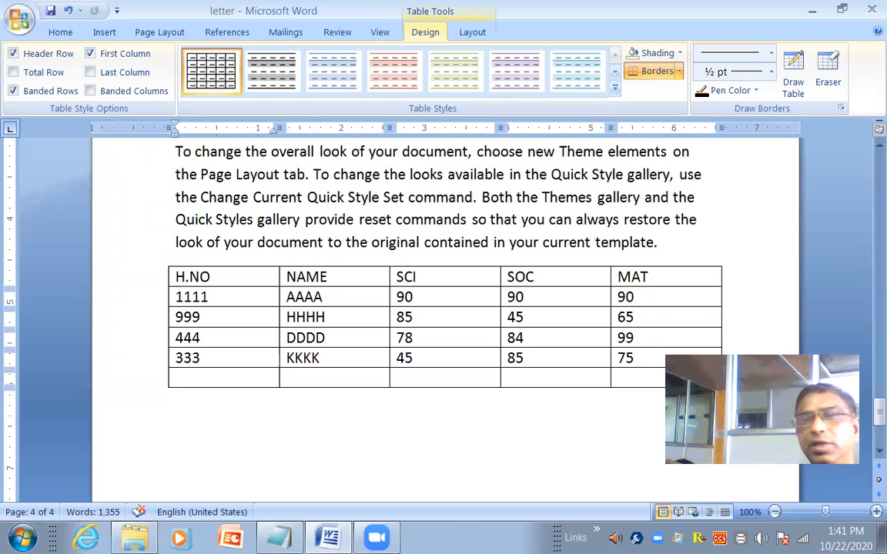
pyautogui.write('222')
pyautogui.press('Tab')
pyautogui.write('BBBB')
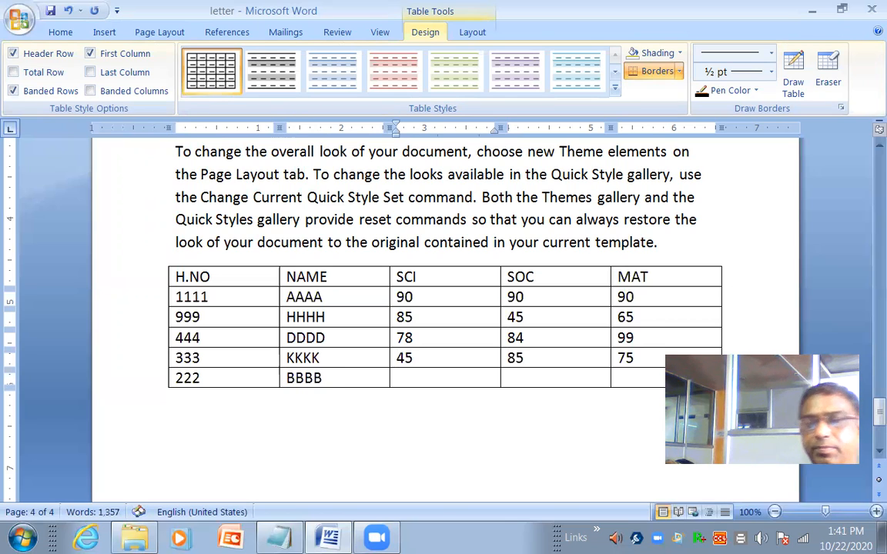
pyautogui.press('Tab')
pyautogui.write('98')
pyautogui.press('Tab')
pyautogui.write('75')
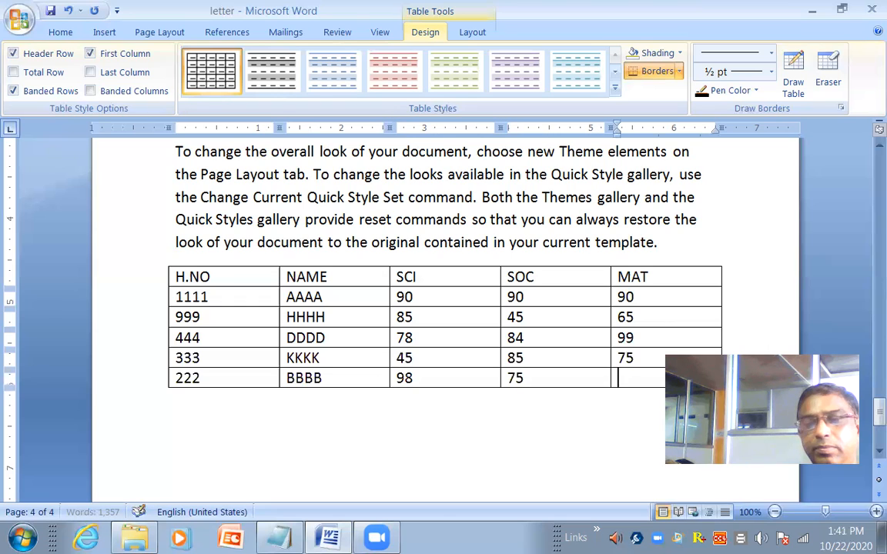
pyautogui.press('Tab')
pyautogui.write('99')
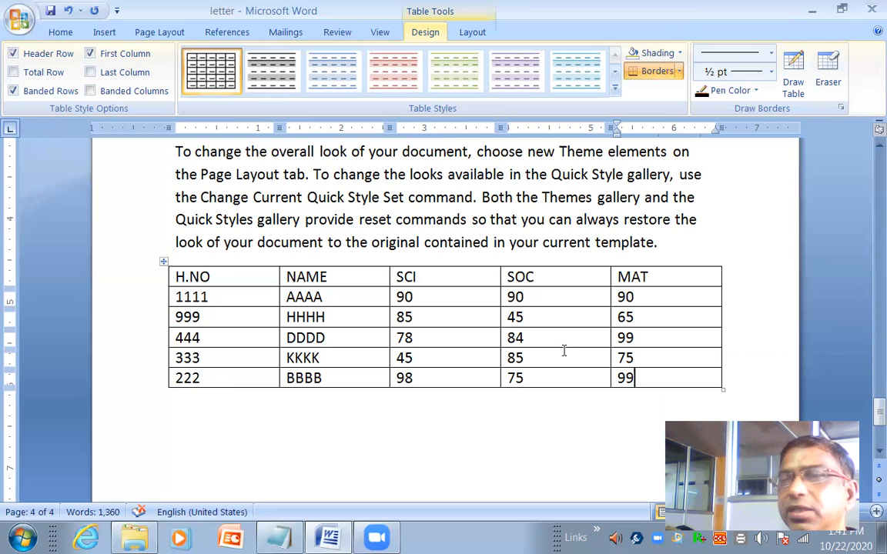
# - Apply the built-in black-and-grey grid style with shaded cells and bold headings to the marks table
pyautogui.click(567, 319)
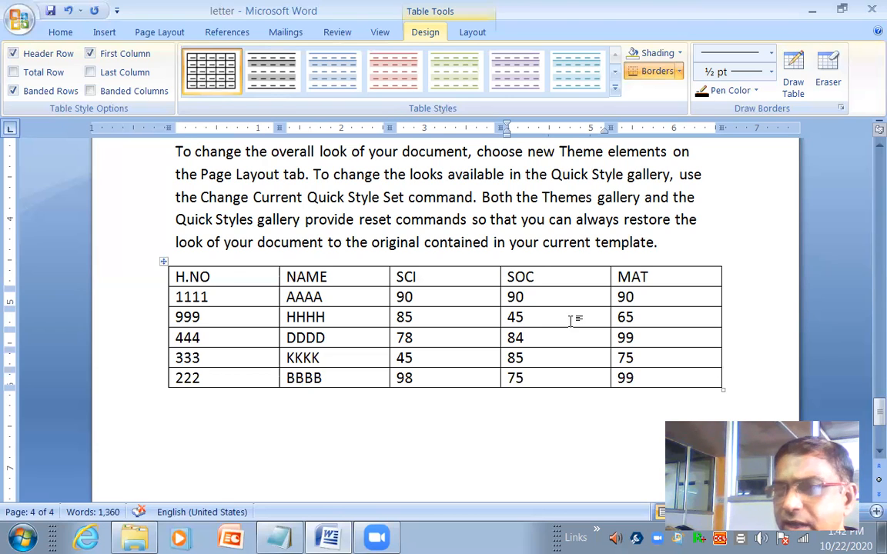
pyautogui.click(615, 91)
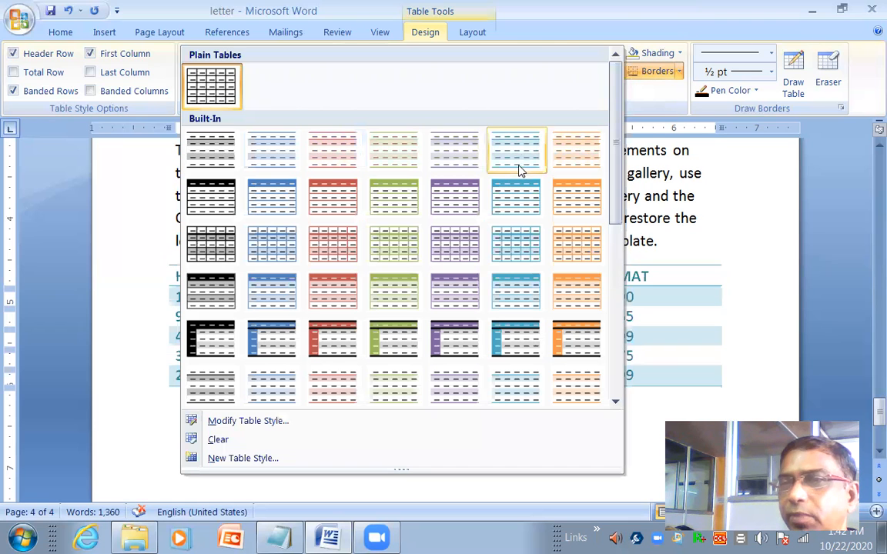
pyautogui.scroll(-2, 518, 169)
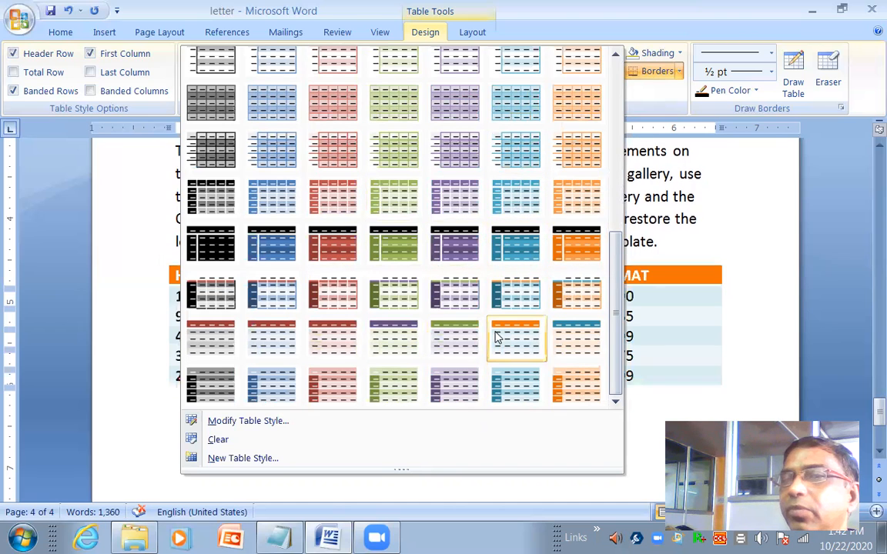
pyautogui.click(217, 152)
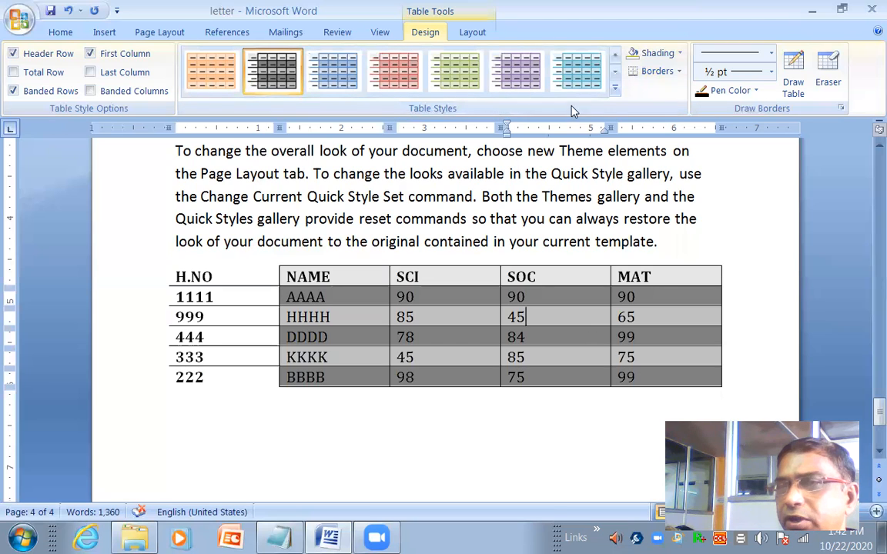
# - Apply the built-in style with a red header row, red first column and grey banded rows to the marks table
pyautogui.click(614, 90)
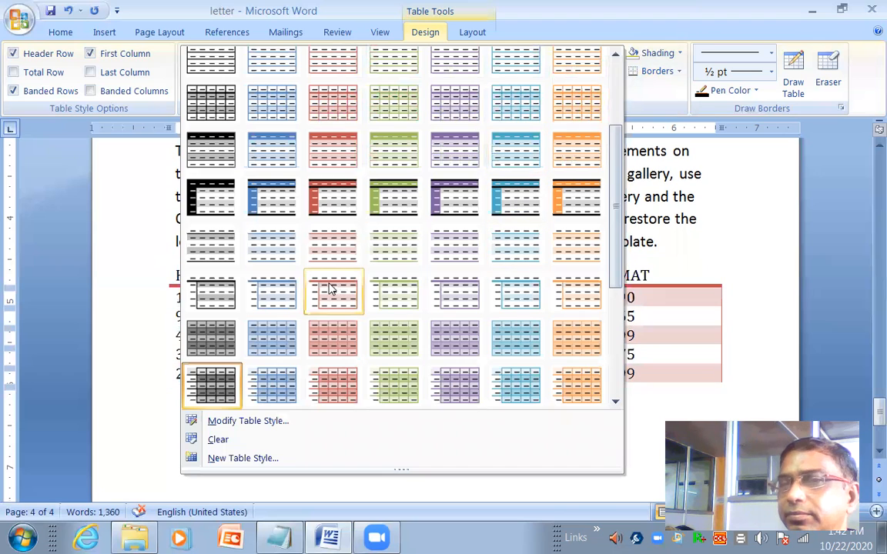
pyautogui.click(335, 213)
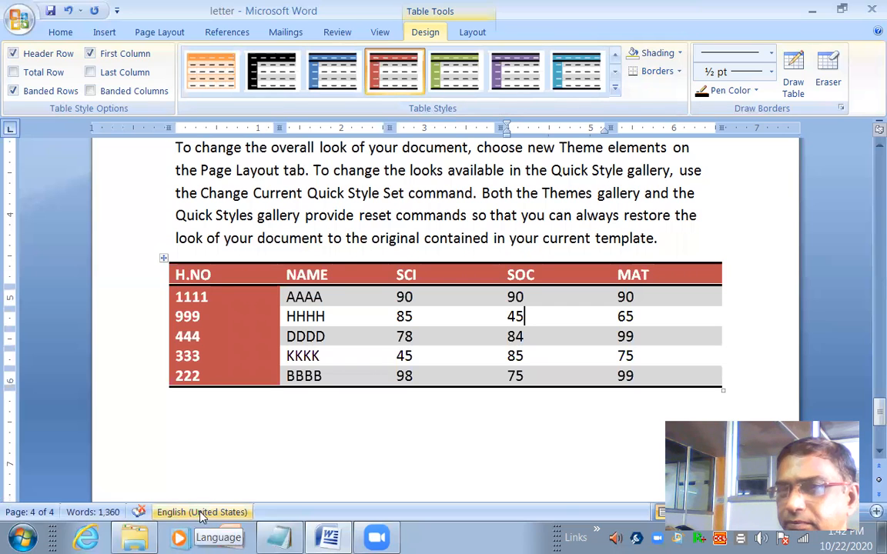
pyautogui.click(225, 337)
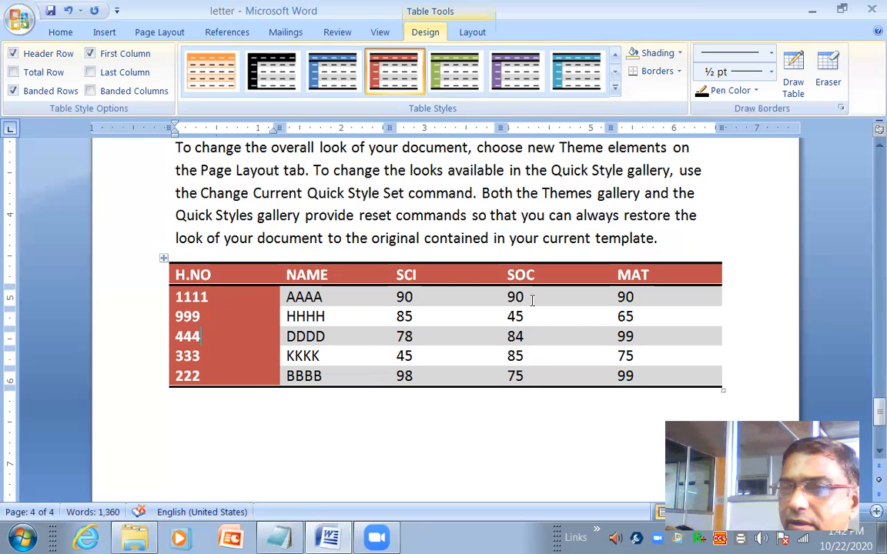
# - Apply the built-in dark orange style with a black header row and banded orange rows to the marks table
pyautogui.click(613, 91)
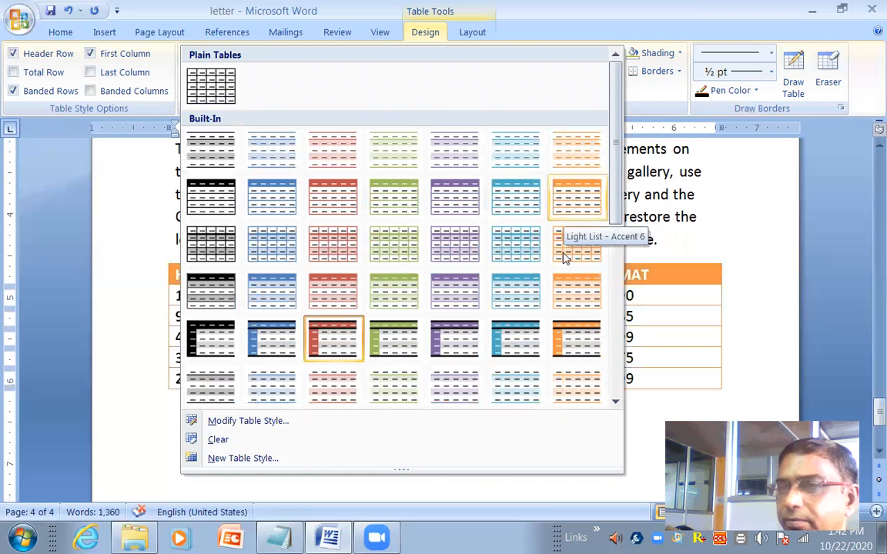
pyautogui.scroll(-3, 562, 281)
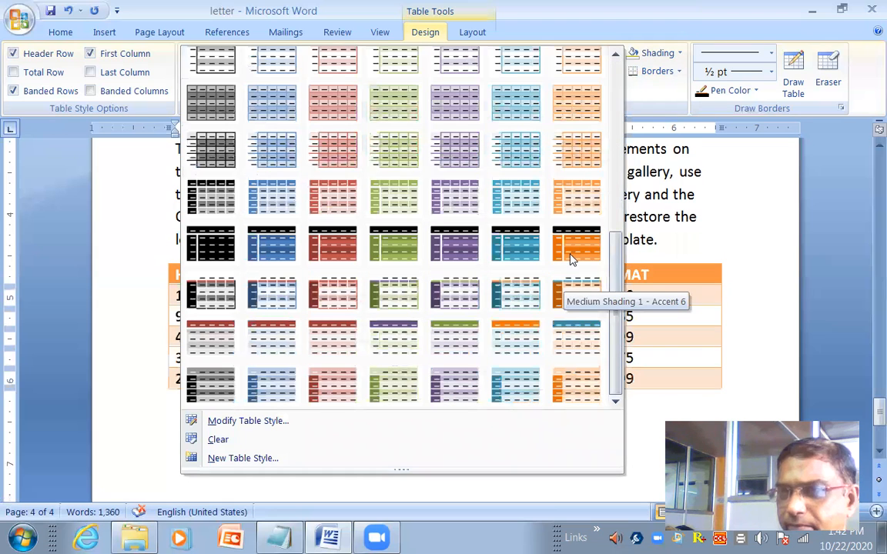
pyautogui.click(577, 245)
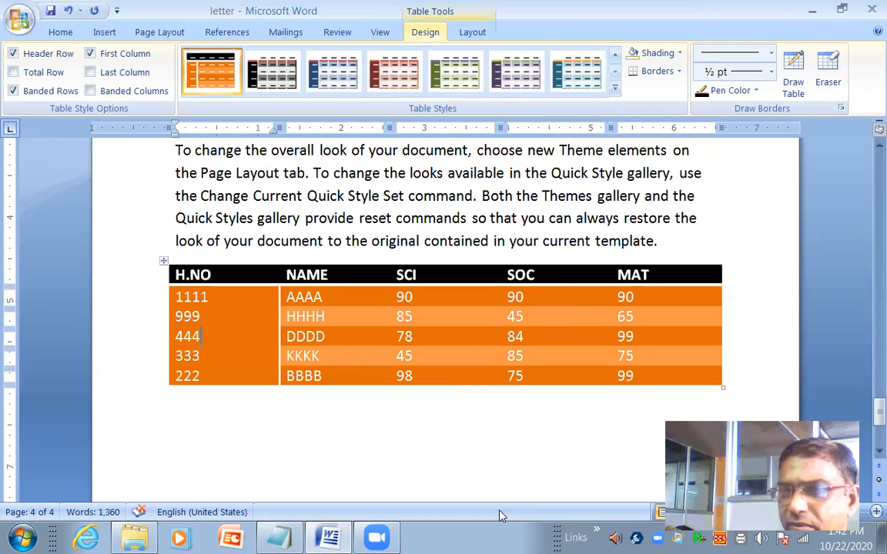
pyautogui.click(371, 447)
pyautogui.click(418, 356)
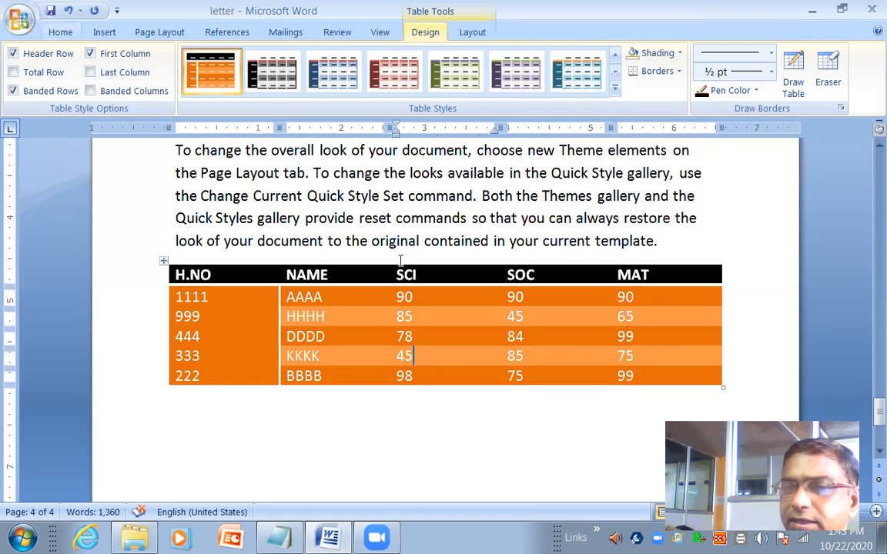
# - Centre the contents of the table's SCI and SOC columns, including their headings
pyautogui.moveTo(406, 275); pyautogui.dragTo(422, 372)
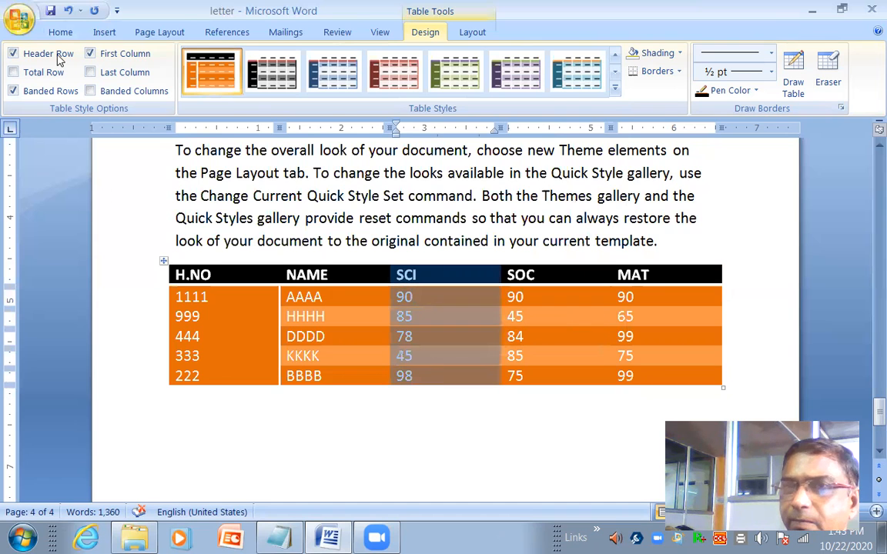
pyautogui.click(61, 32)
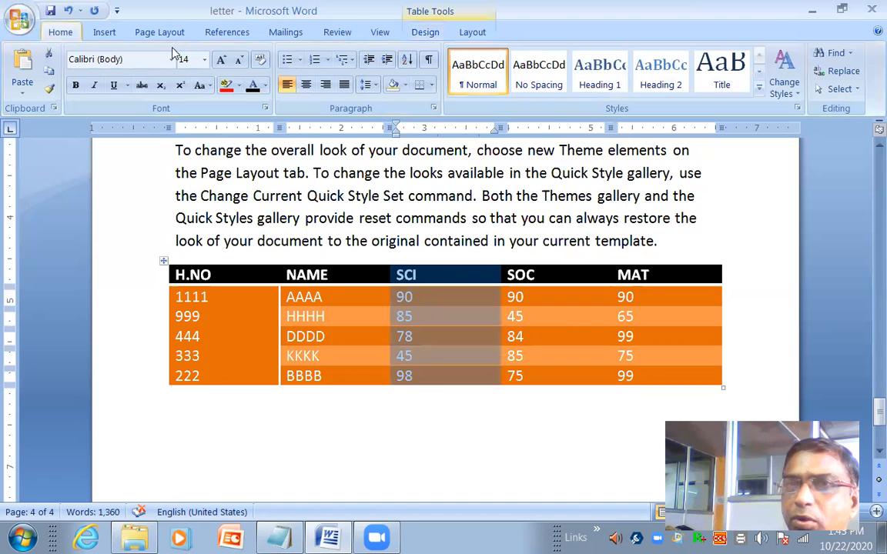
pyautogui.click(307, 86)
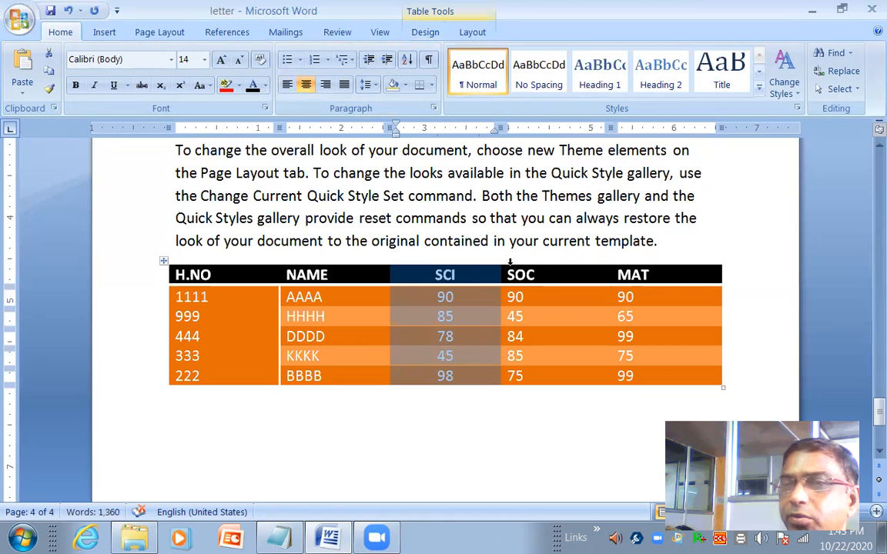
pyautogui.moveTo(510, 275); pyautogui.dragTo(541, 377)
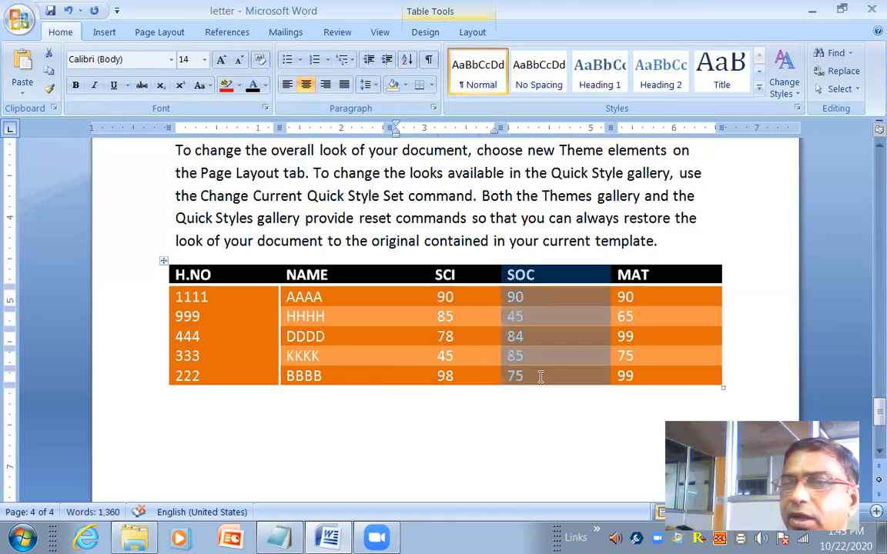
pyautogui.click(305, 85)
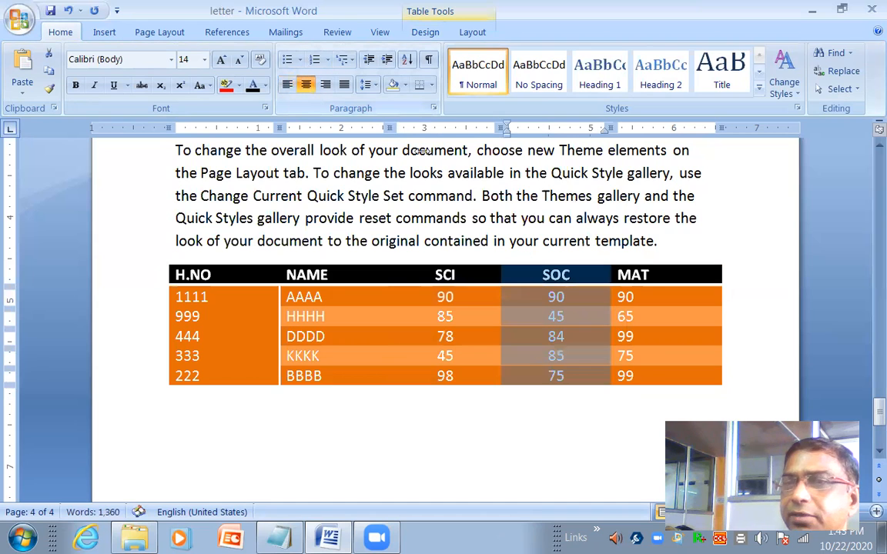
# - Centre the contents of the table's MAT and H.NO columns, including their headings
pyautogui.moveTo(667, 374); pyautogui.dragTo(609, 262)
pyautogui.click(614, 294)
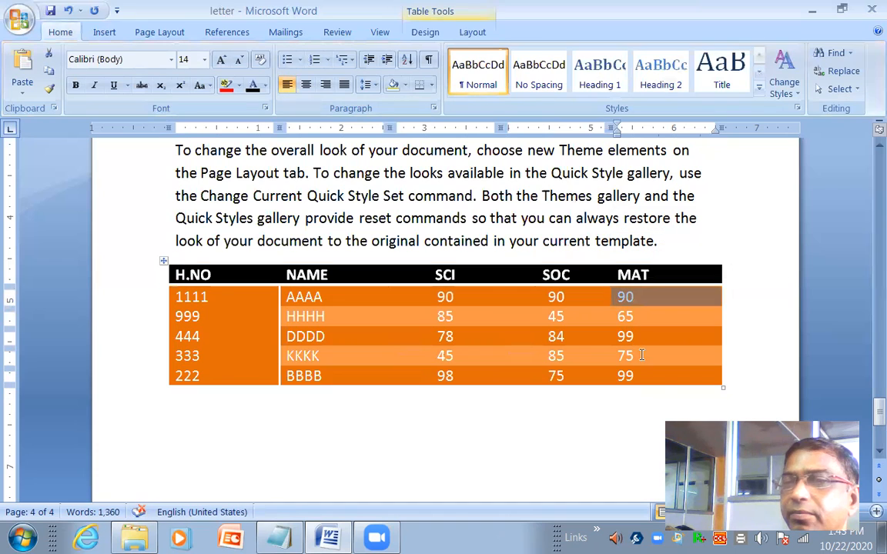
pyautogui.moveTo(639, 376); pyautogui.dragTo(645, 277)
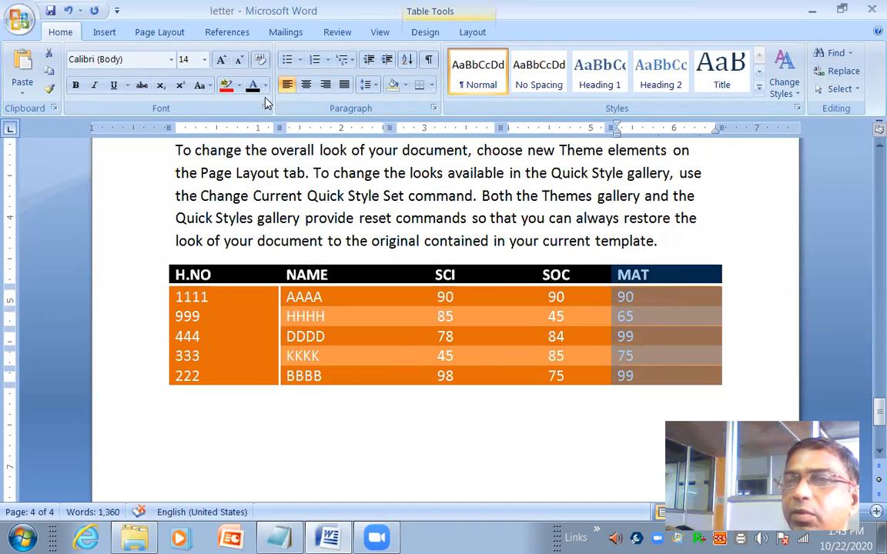
pyautogui.click(308, 83)
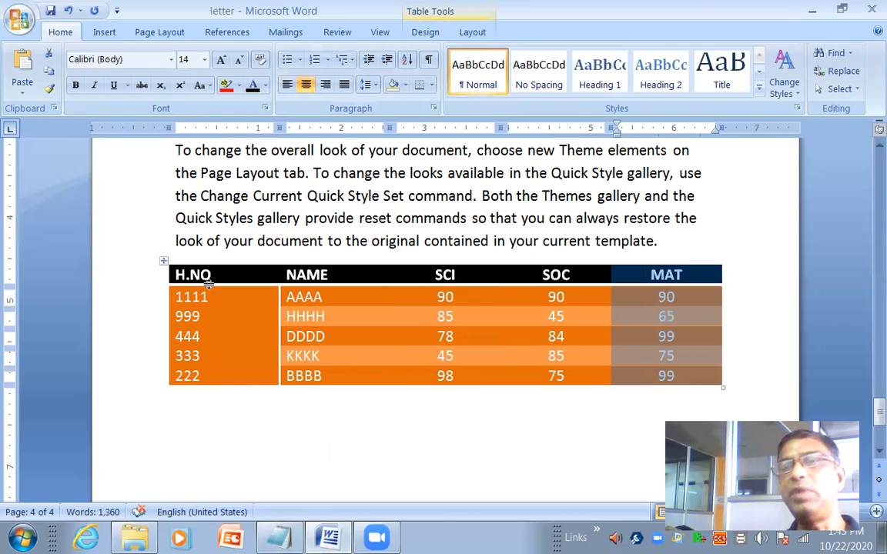
pyautogui.moveTo(174, 375); pyautogui.dragTo(146, 275)
pyautogui.click(306, 85)
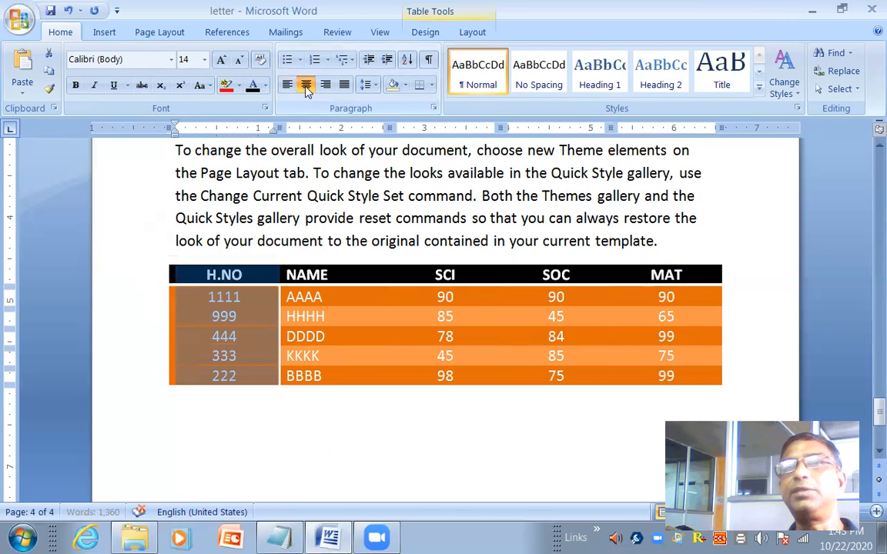
pyautogui.click(402, 417)
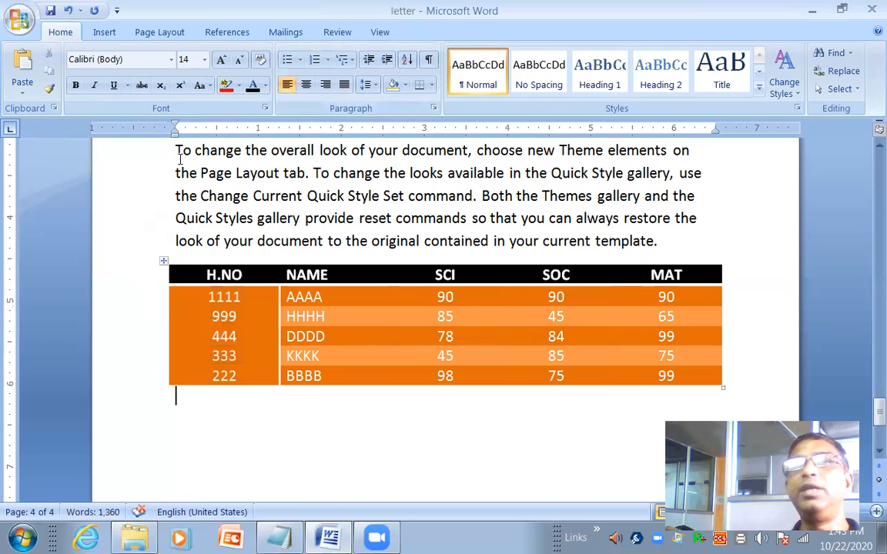
# - Add an empty paragraph after the page 3 paragraph ending "your current document look."
pyautogui.click(92, 32)
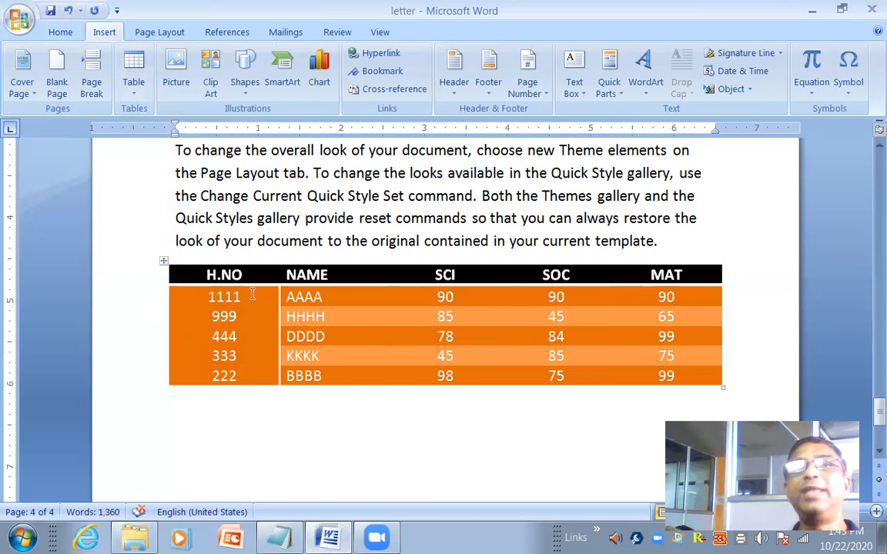
pyautogui.click(209, 341)
pyautogui.scroll(10, 209, 341)
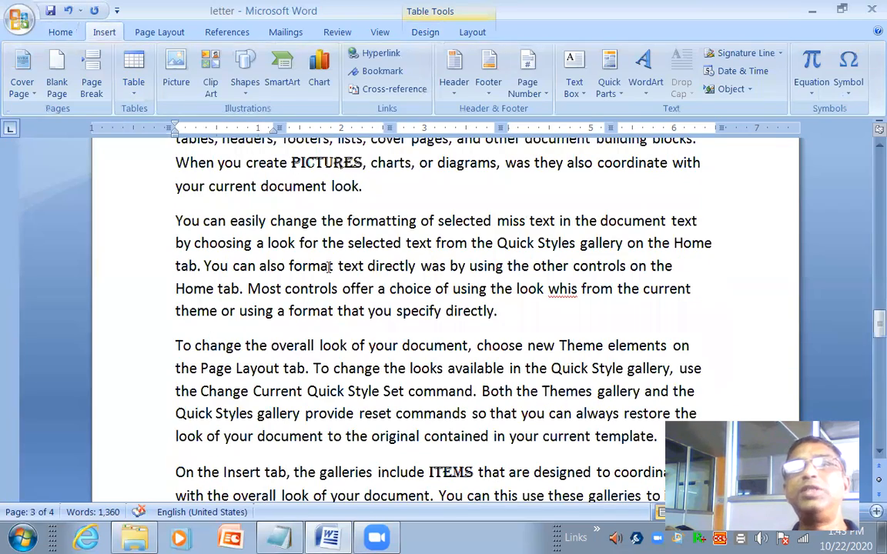
pyautogui.click(386, 191)
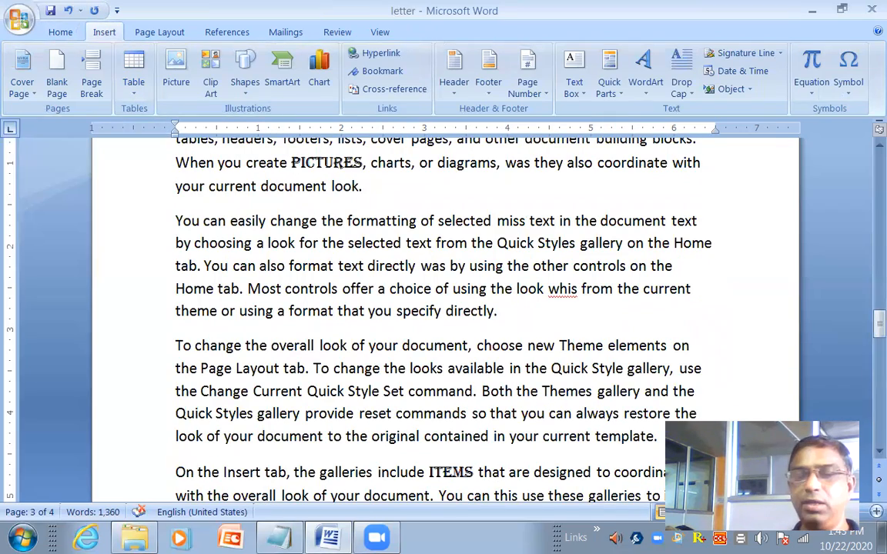
pyautogui.press('Return')
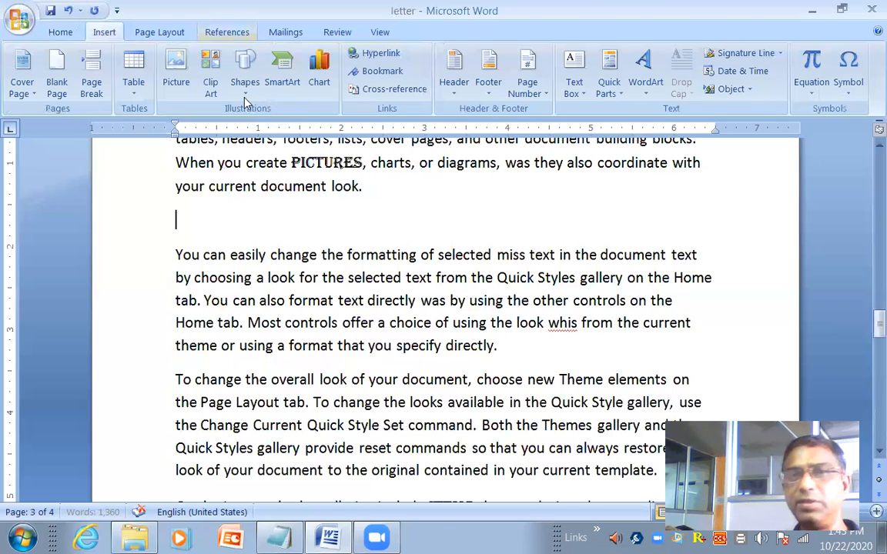
# - Draw a right block arrow about 2.13" wide and 1.06" high and place it over the empty paragraph
pyautogui.click(245, 99)
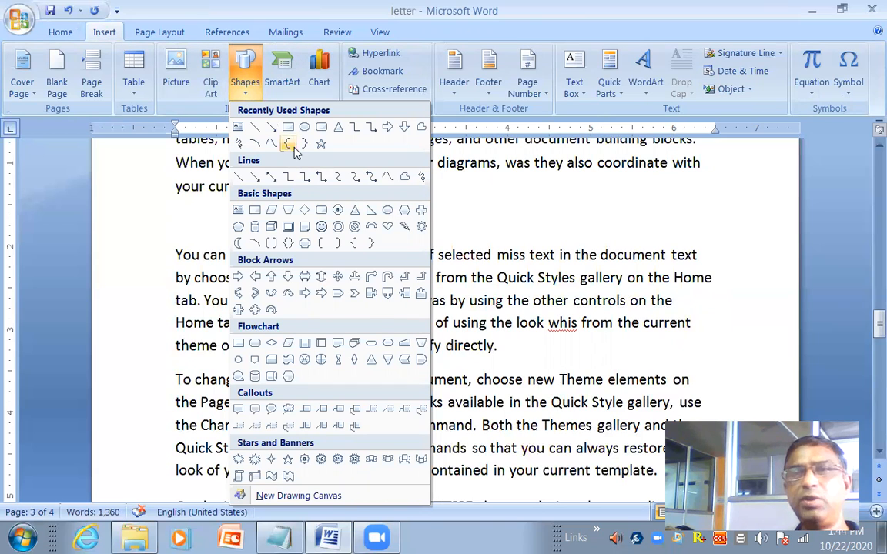
pyautogui.click(389, 127)
pyautogui.moveTo(296, 203)
pyautogui.mouseDown()
pyautogui.moveTo(526, 240)
pyautogui.moveTo(497, 237)
pyautogui.mouseUp()
pyautogui.moveTo(414, 274)
pyautogui.mouseDown()
pyautogui.moveTo(489, 264)
pyautogui.moveTo(474, 290)
pyautogui.mouseUp()
pyautogui.moveTo(373, 234); pyautogui.dragTo(458, 204)
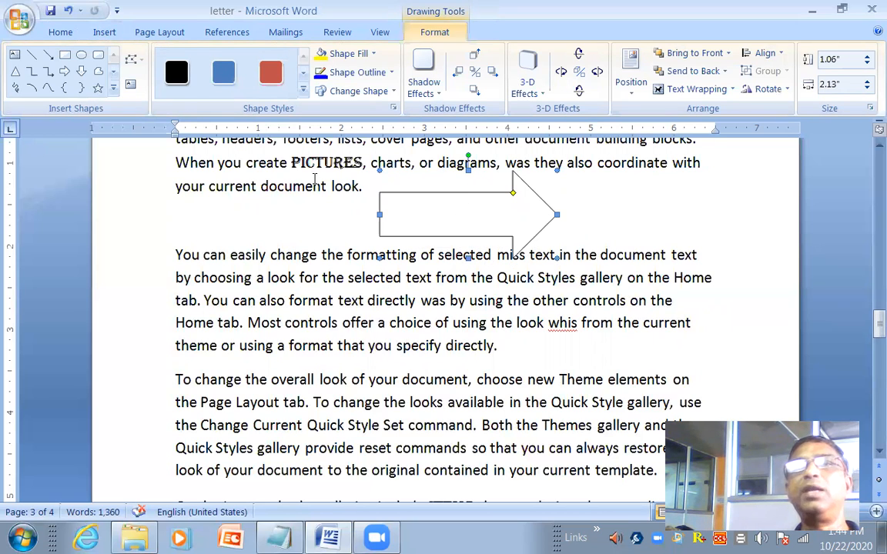
# - Apply the orange gradient shape style to the block arrow
pyautogui.click(274, 82)
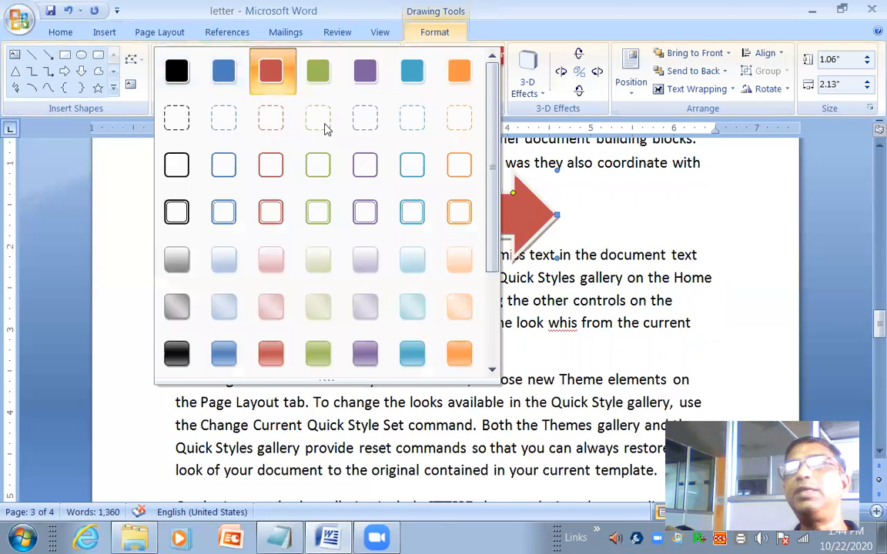
pyautogui.scroll(-3, 323, 200)
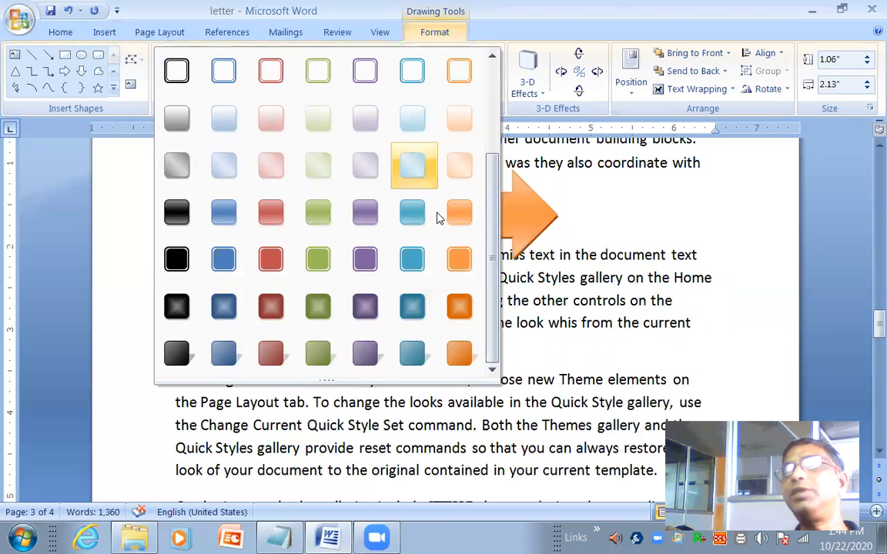
pyautogui.click(457, 218)
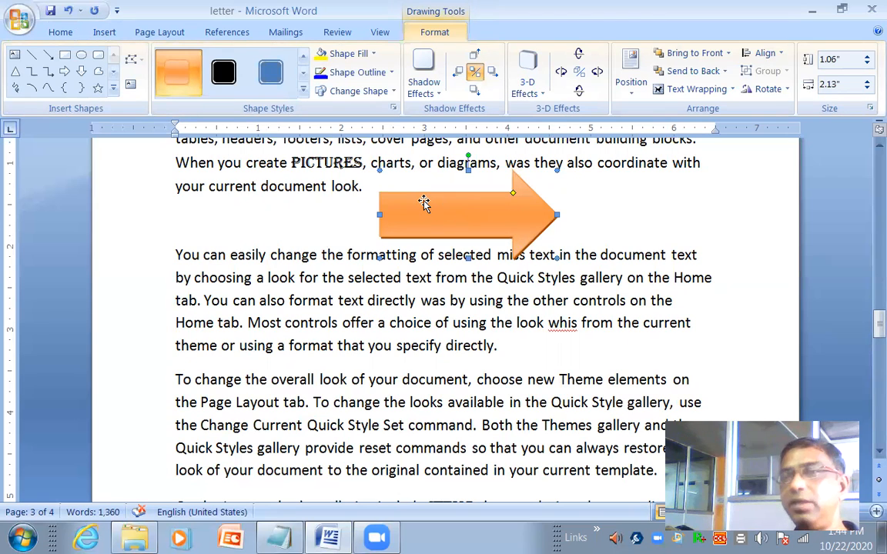
# - Review the available shapes without inserting another, and delete the orange block arrow from page 3
pyautogui.click(115, 32)
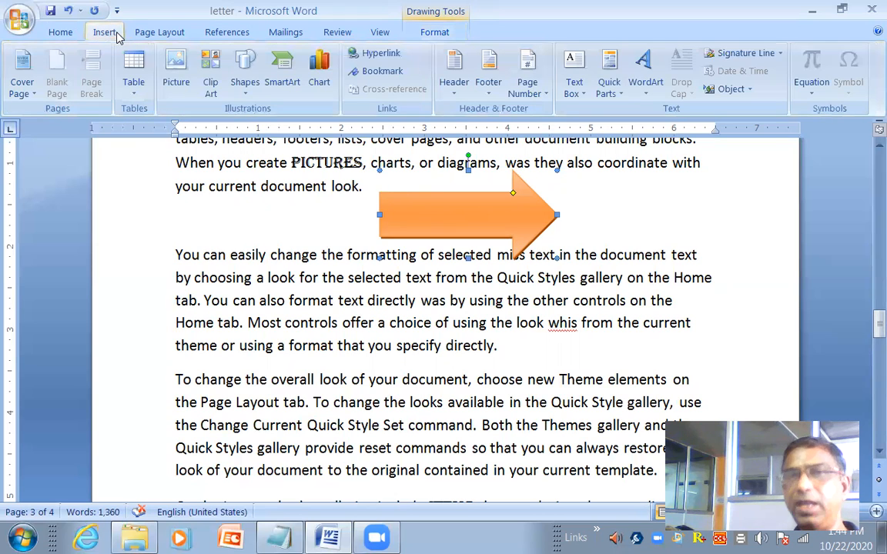
pyautogui.click(244, 84)
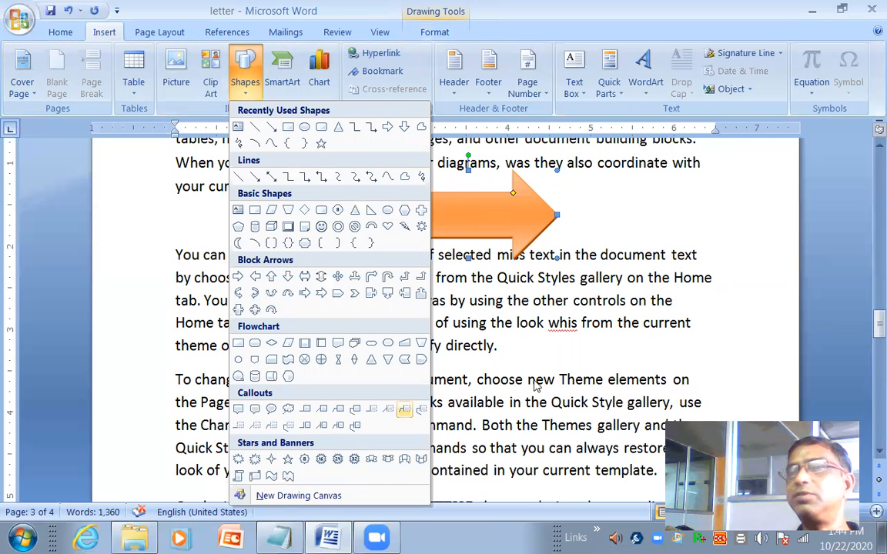
pyautogui.click(529, 224)
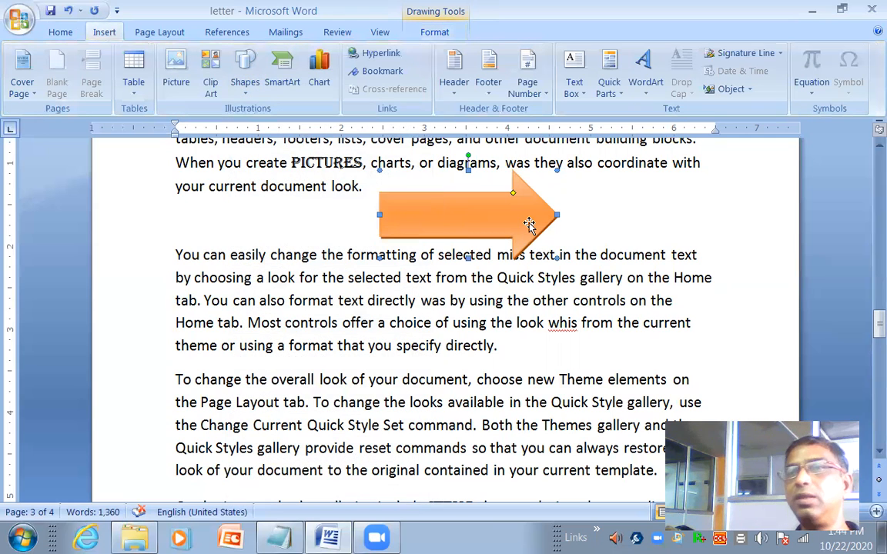
pyautogui.press('Delete')
pyautogui.click(313, 326)
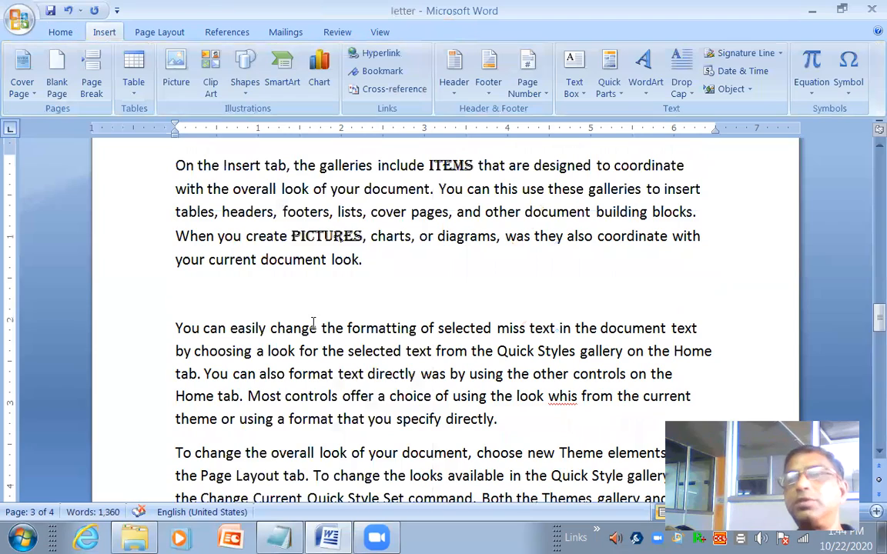
pyautogui.scroll(-15, 320, 368)
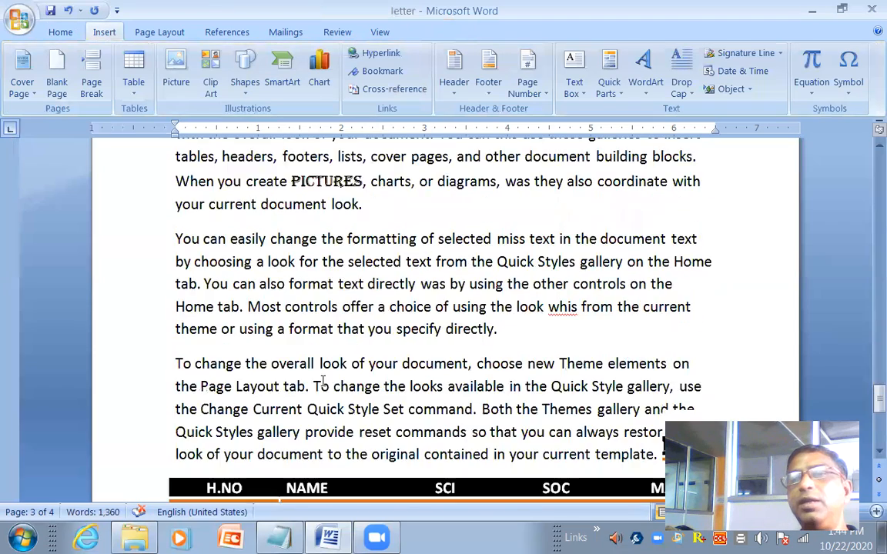
# - Delete the whole marks table below the last paragraph on page 4
pyautogui.scroll(3, 278, 297)
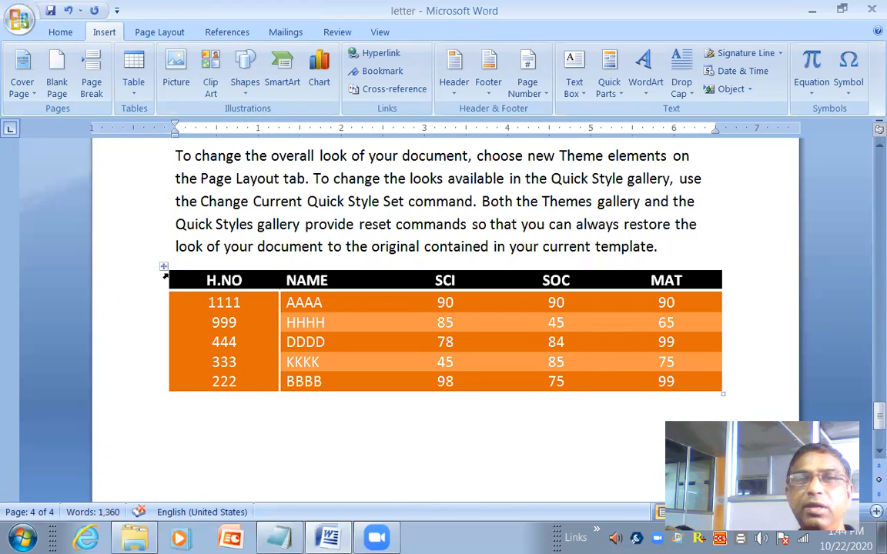
pyautogui.click(164, 269)
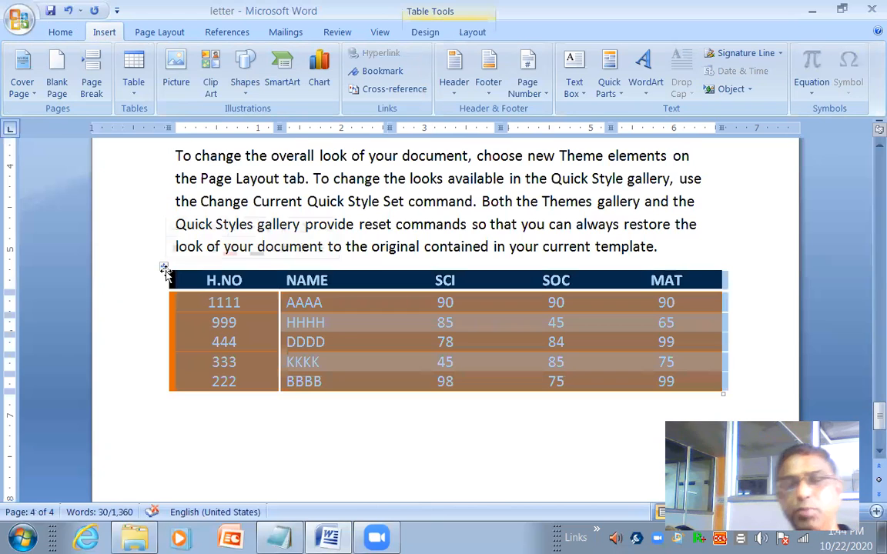
pyautogui.press('BackSpace')
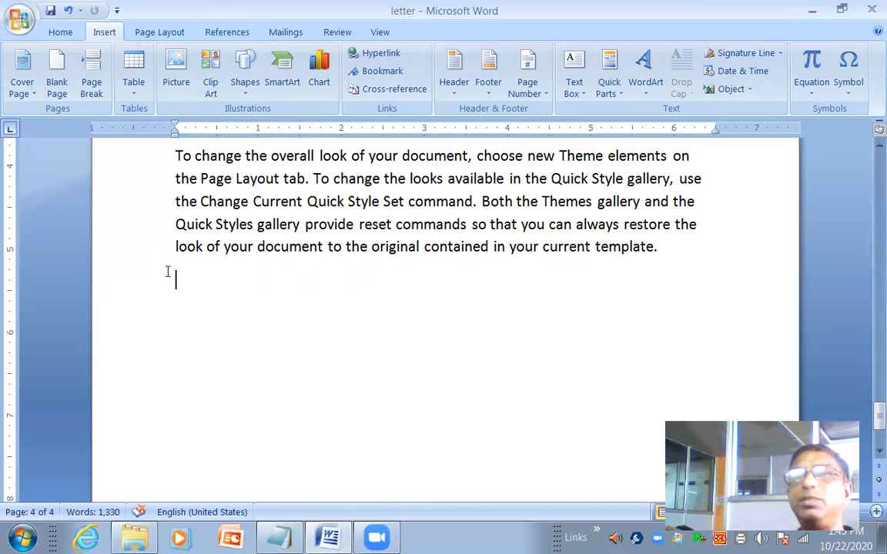
# - Browse the SmartArt layouts and insert a Vertical Picture List graphic below the last paragraph
pyautogui.click(285, 68)
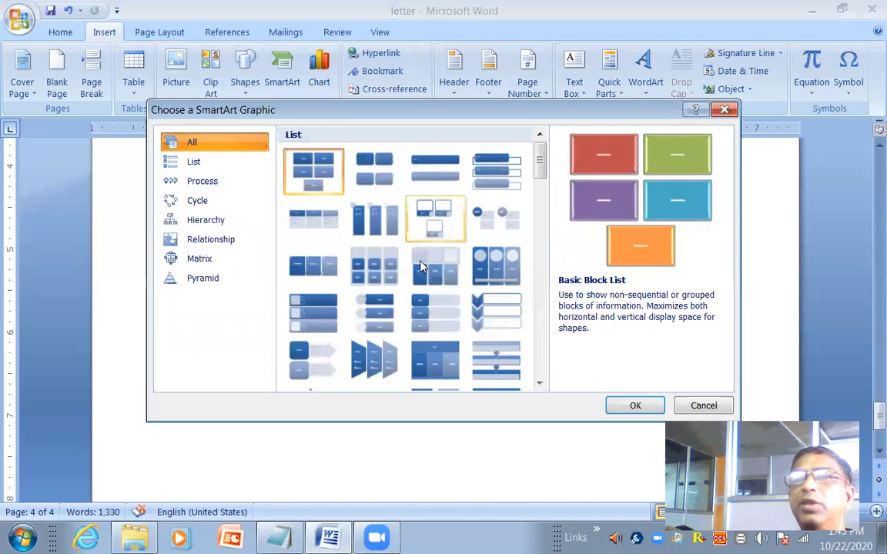
pyautogui.scroll(-10, 424, 267)
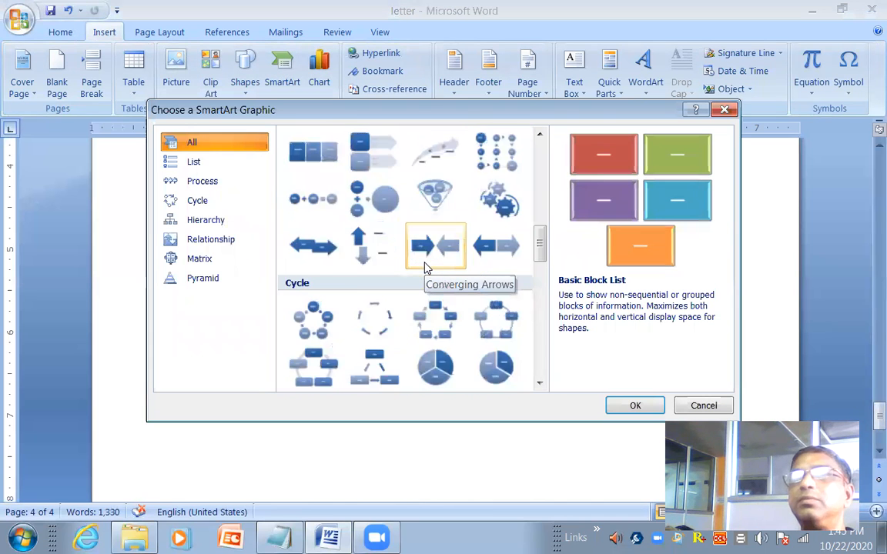
pyautogui.scroll(-4, 424, 267)
pyautogui.scroll(9, 424, 267)
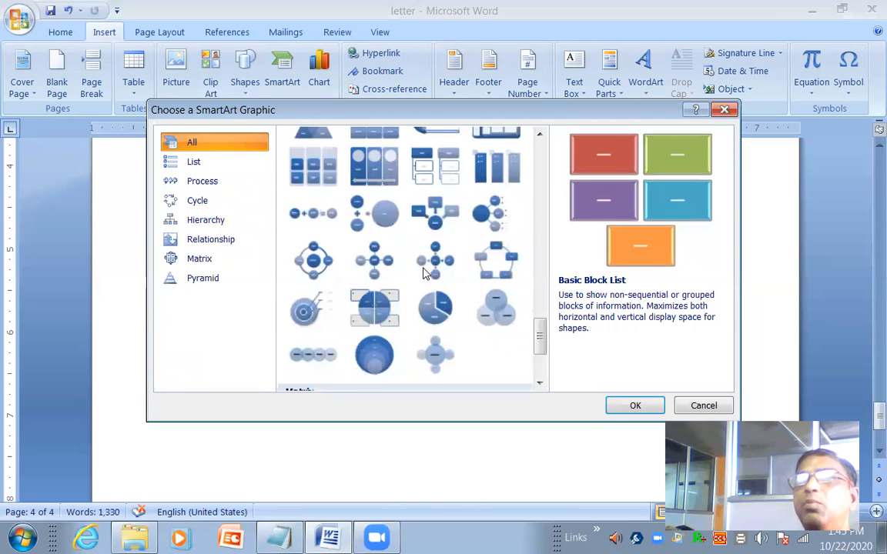
pyautogui.scroll(10, 424, 267)
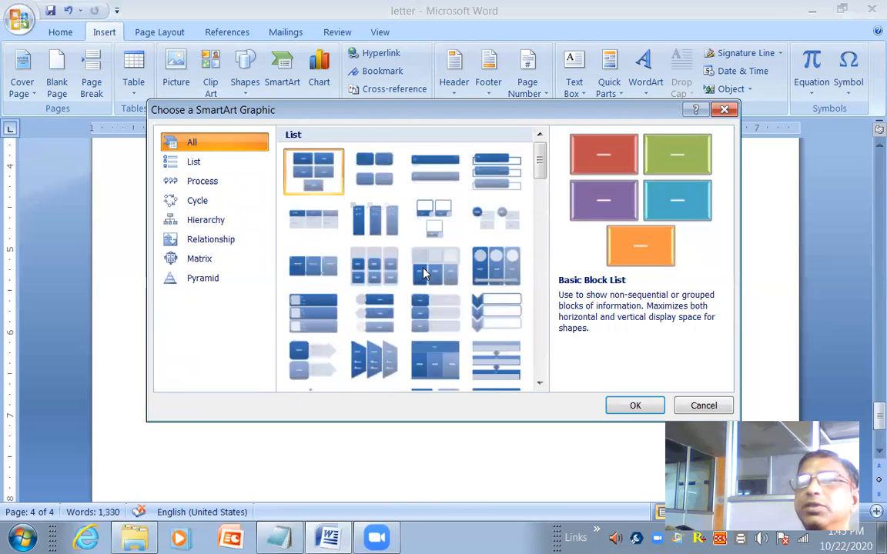
pyautogui.click(293, 331)
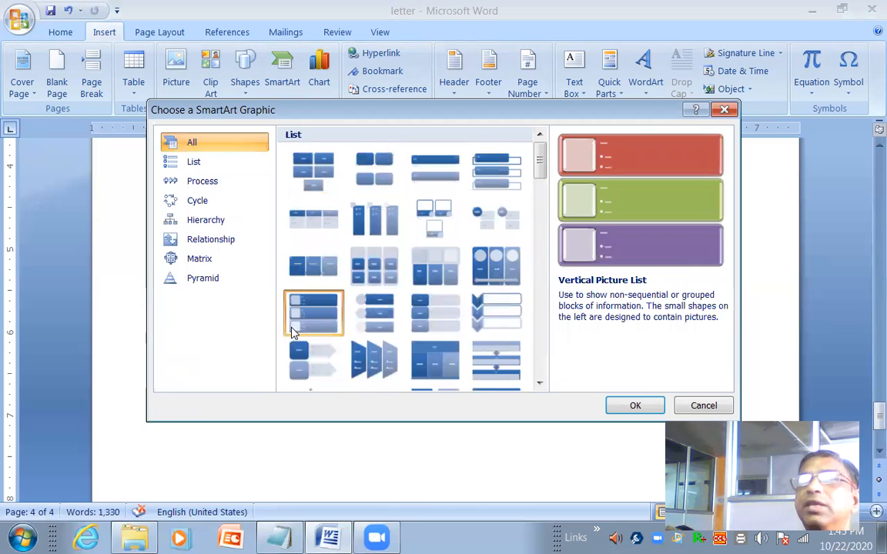
pyautogui.click(612, 407)
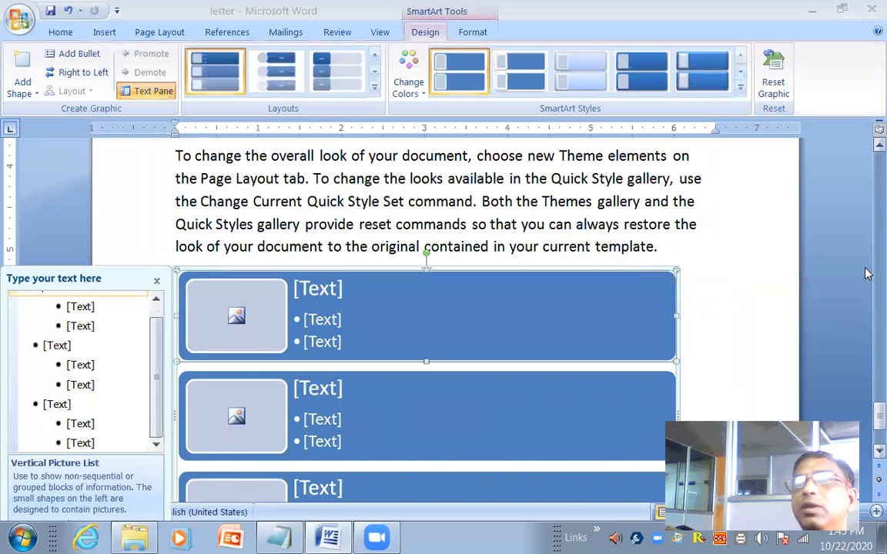
pyautogui.scroll(5, 865, 273)
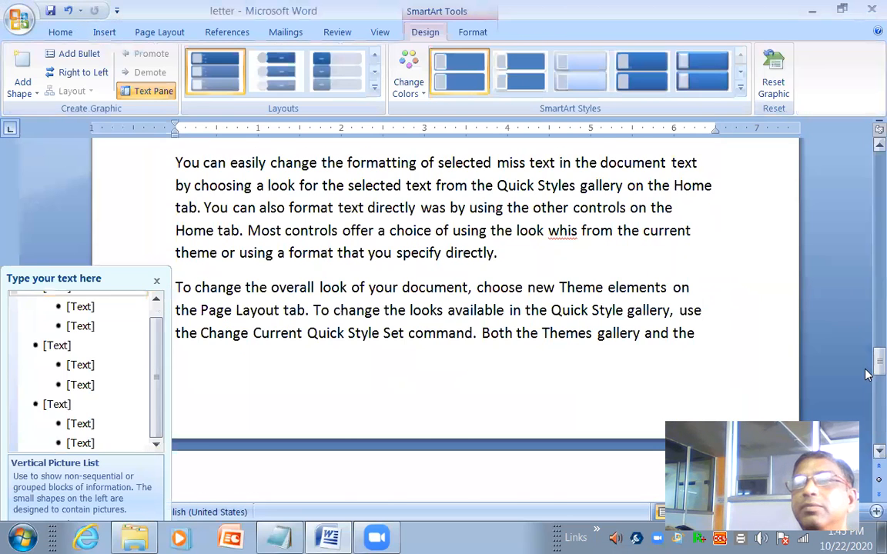
pyautogui.scroll(3, 865, 327)
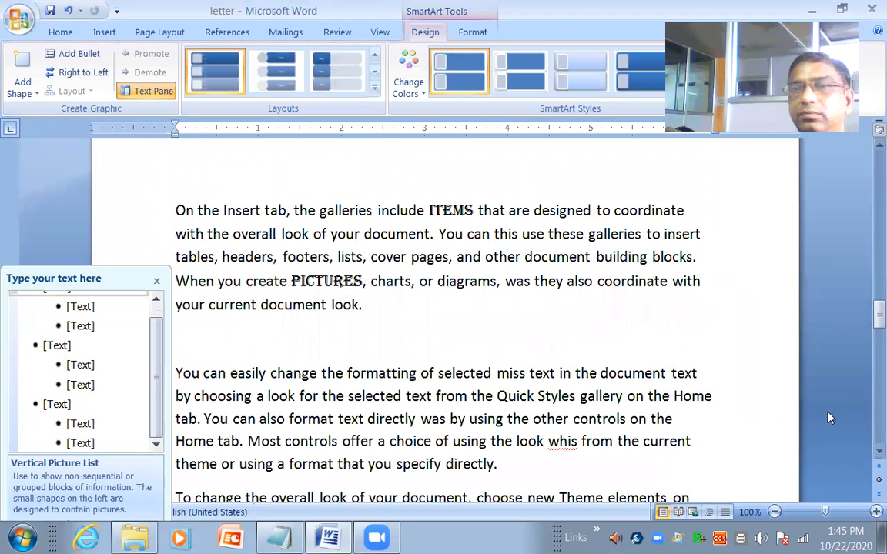
pyautogui.click(466, 36)
pyautogui.scroll(-1, 436, 121)
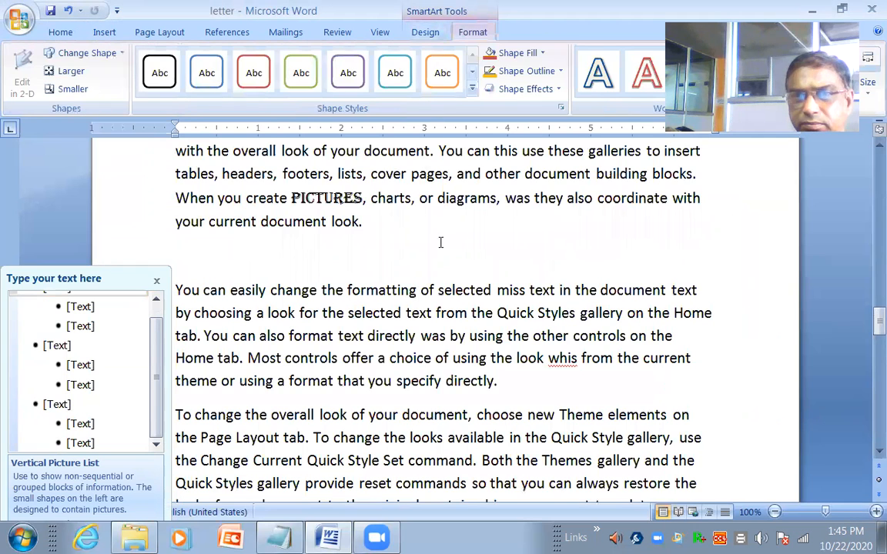
pyautogui.scroll(-15, 441, 243)
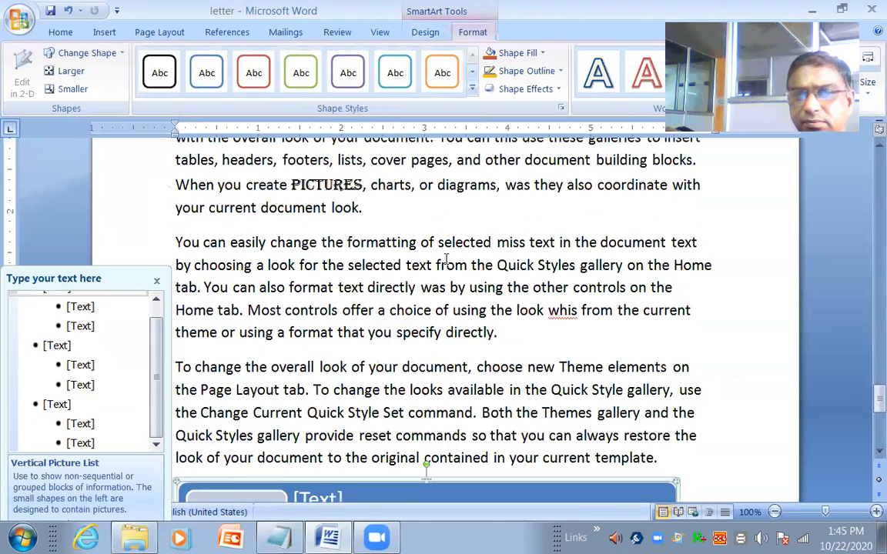
pyautogui.scroll(-6, 445, 259)
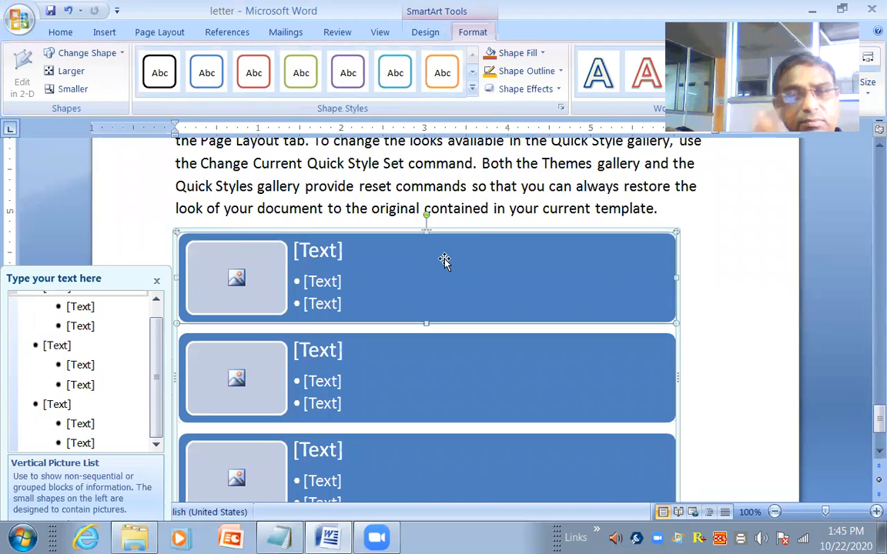
# - Fill the first SmartArt block with the heading A and the bullets ANT and APPLE
pyautogui.click(327, 250)
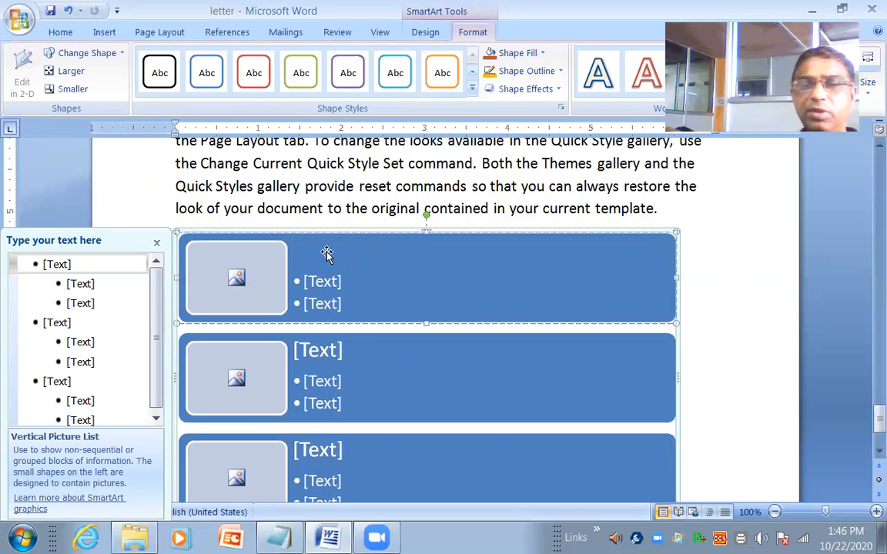
pyautogui.write('A')
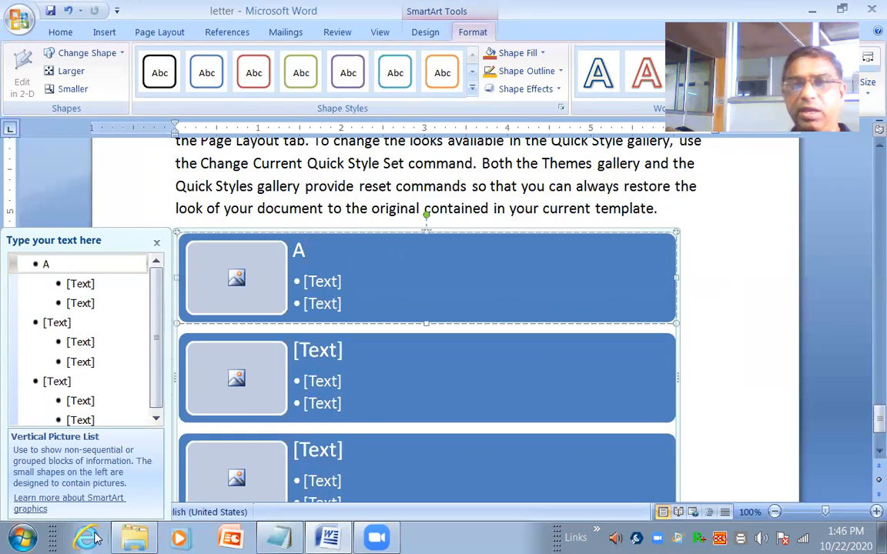
pyautogui.click(329, 281)
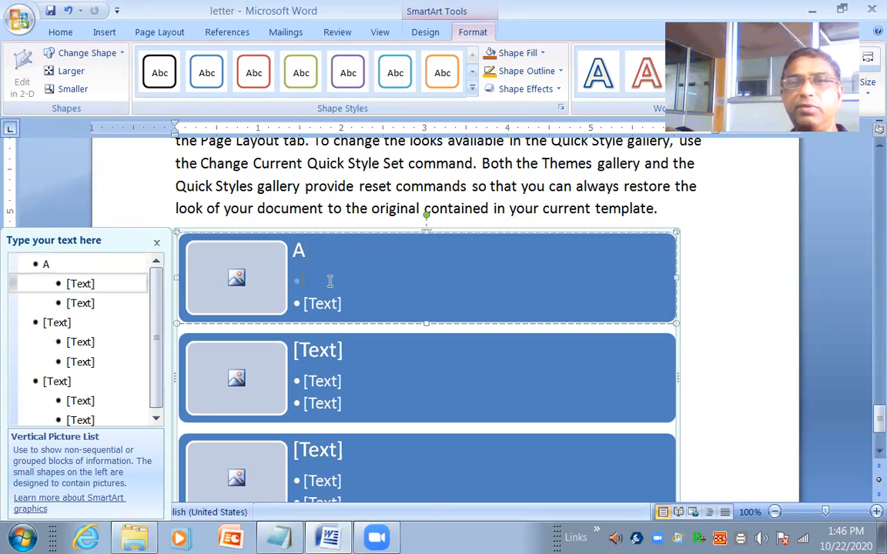
pyautogui.write('AN')
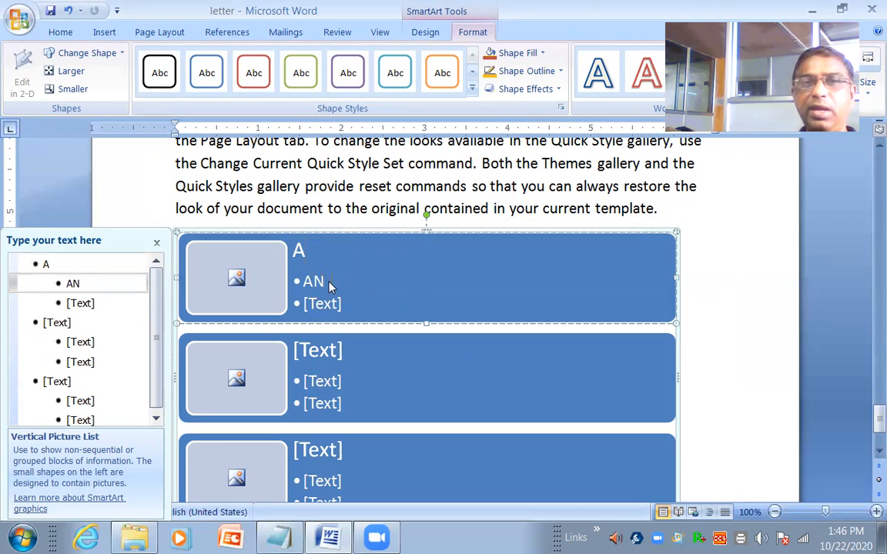
pyautogui.write('T')
pyautogui.click(326, 306)
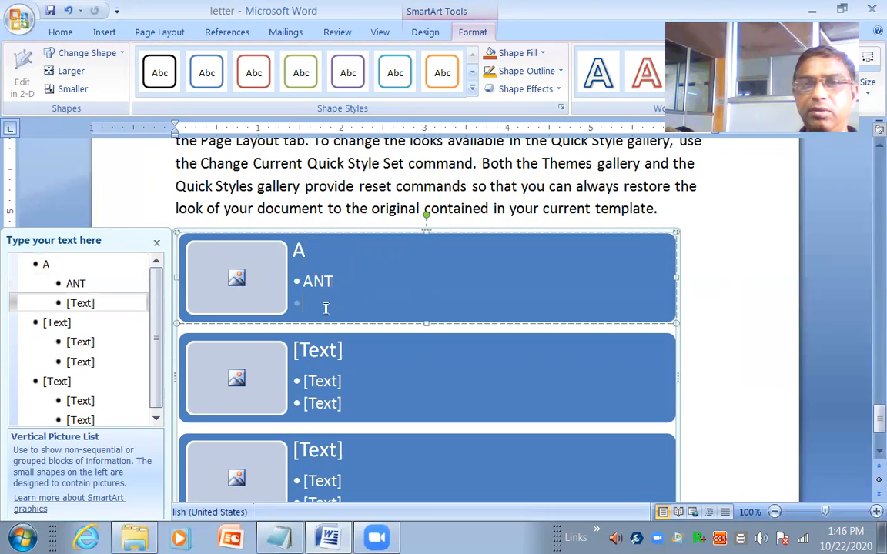
pyautogui.write('APPLE')
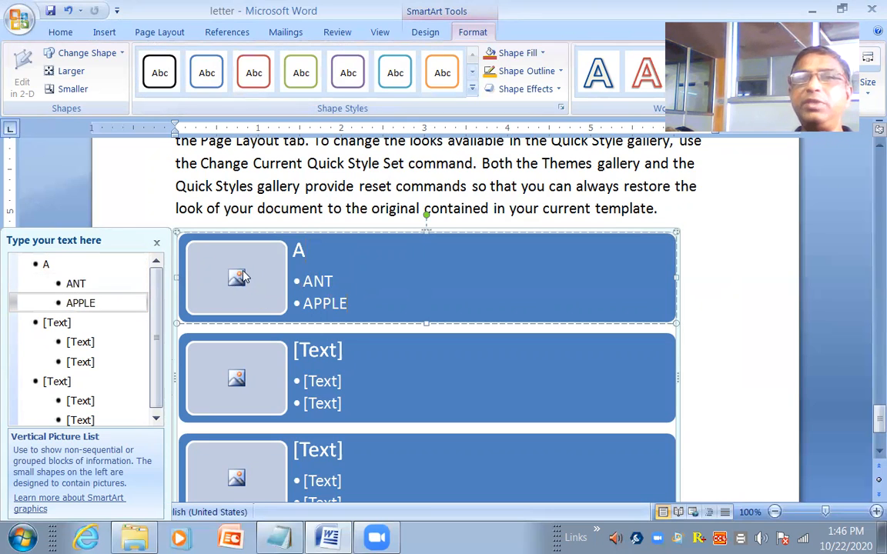
# - Insert the Penguins sample picture into the picture placeholder of the first SmartArt block
pyautogui.click(238, 280)
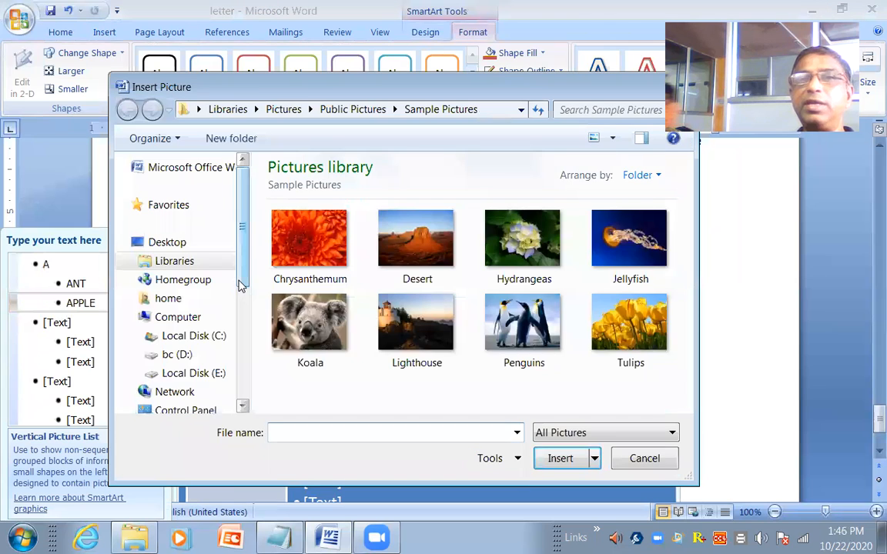
pyautogui.click(548, 331)
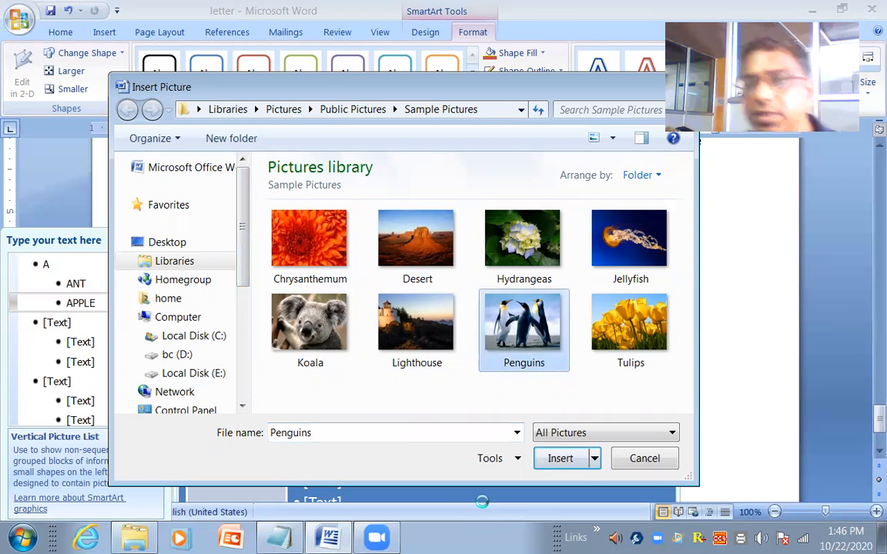
pyautogui.click(556, 462)
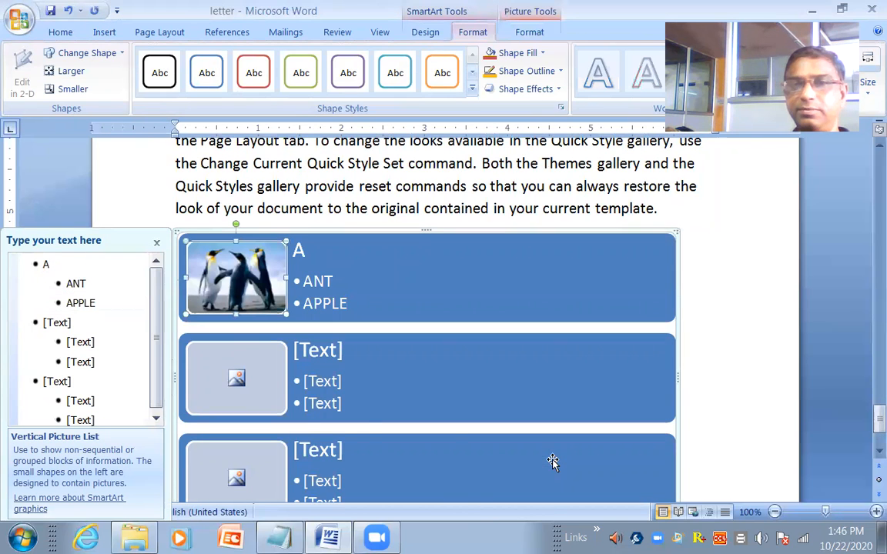
# - Insert the Koala sample picture into the picture placeholder of the second SmartArt block
pyautogui.click(236, 378)
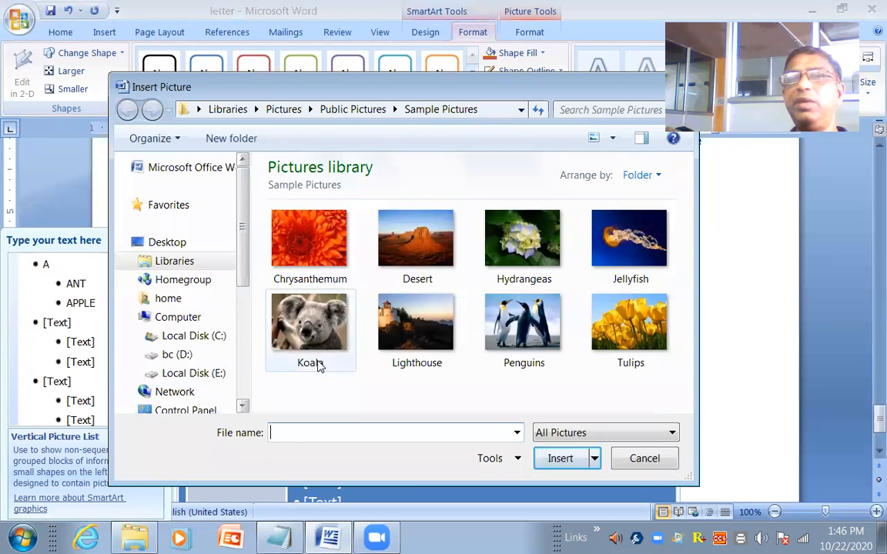
pyautogui.click(316, 365)
pyautogui.click(583, 457)
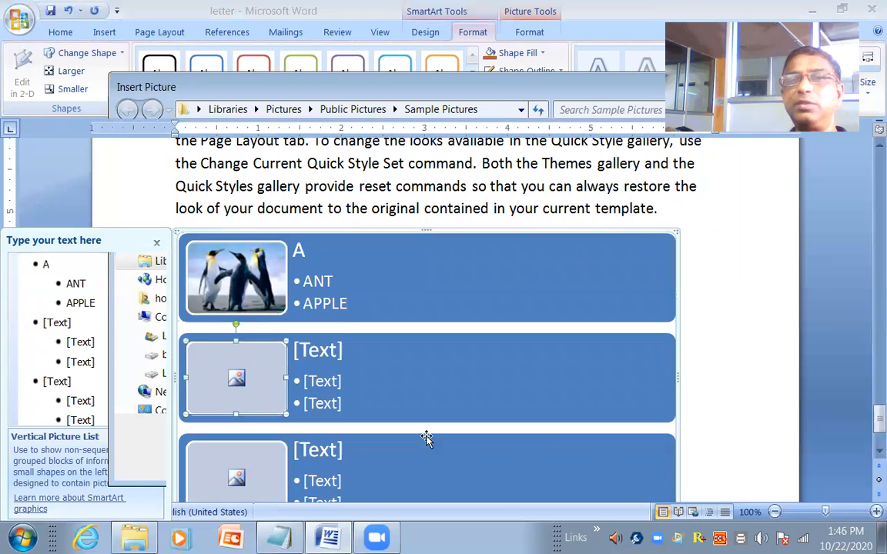
# - Fill the second SmartArt block with the heading B and the bullets BALL and BOX
pyautogui.click(328, 344)
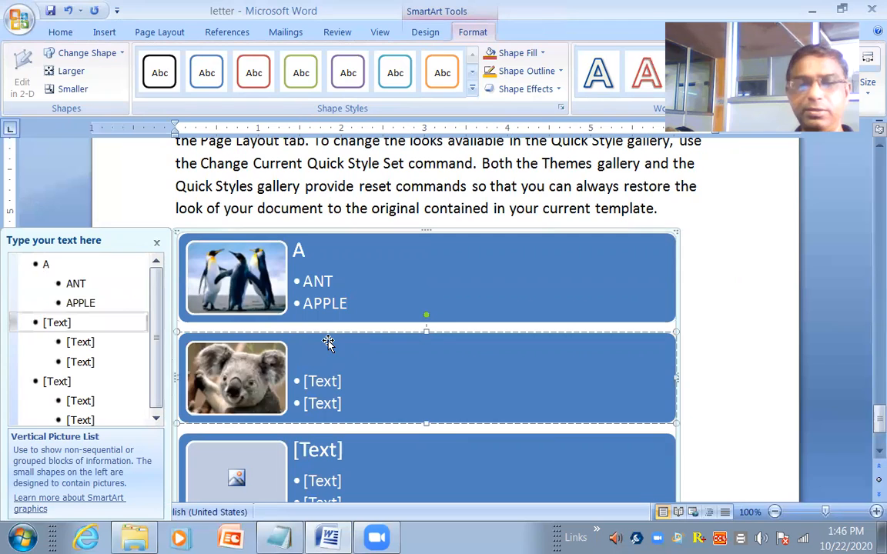
pyautogui.write('B')
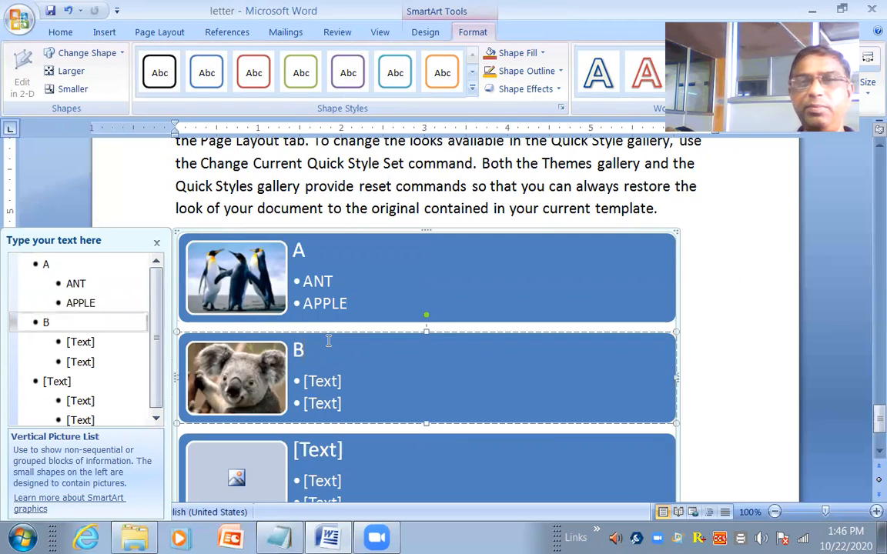
pyautogui.click(310, 377)
pyautogui.write('B')
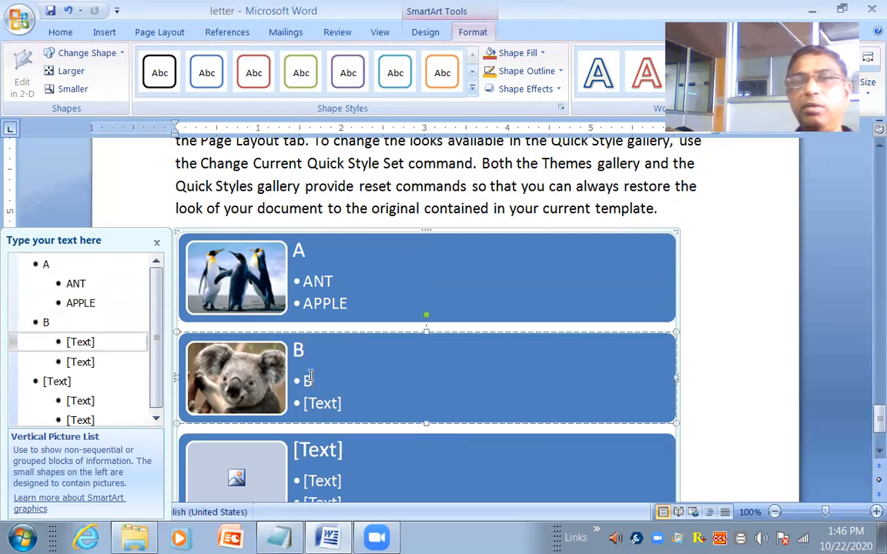
pyautogui.write('ALL')
pyautogui.click(351, 406)
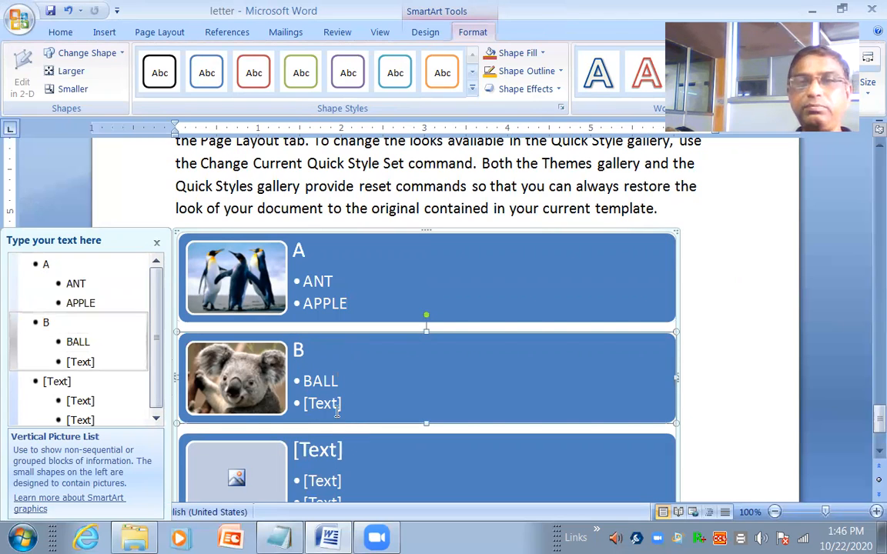
pyautogui.click(336, 410)
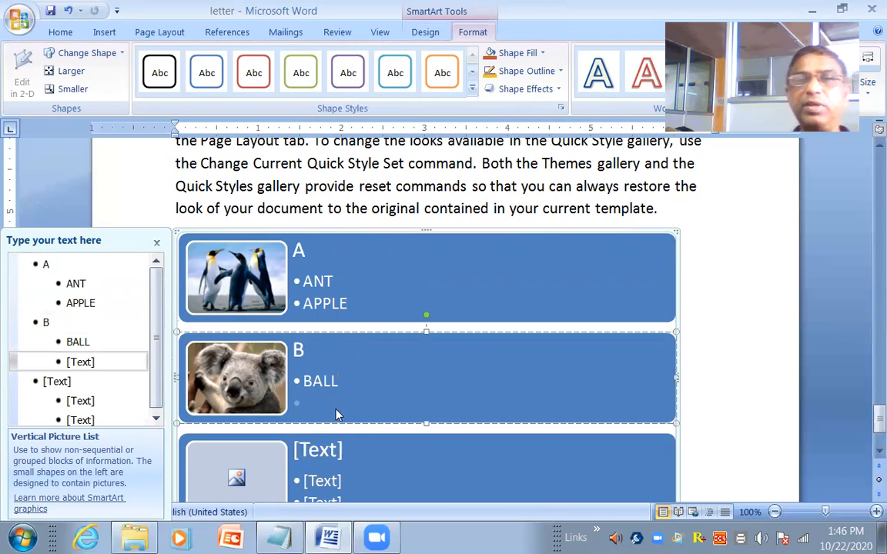
pyautogui.write('BOX')
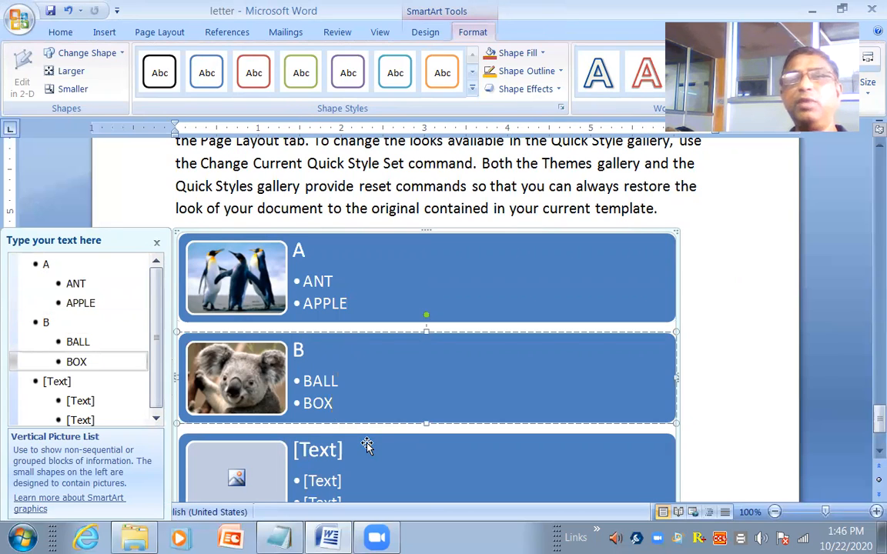
# - Insert the Jellyfish sample picture into the picture placeholder of the third SmartArt block
pyautogui.scroll(-2, 246, 395)
pyautogui.click(247, 395)
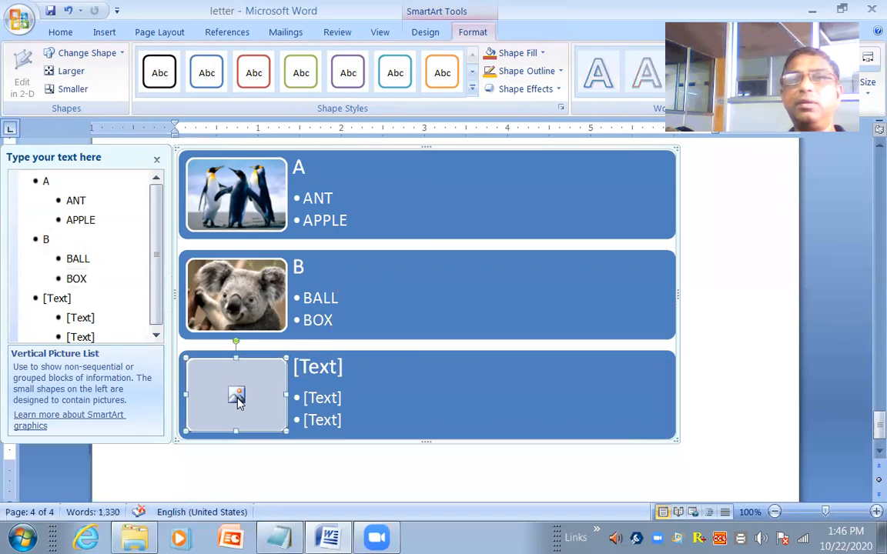
pyautogui.click(238, 398)
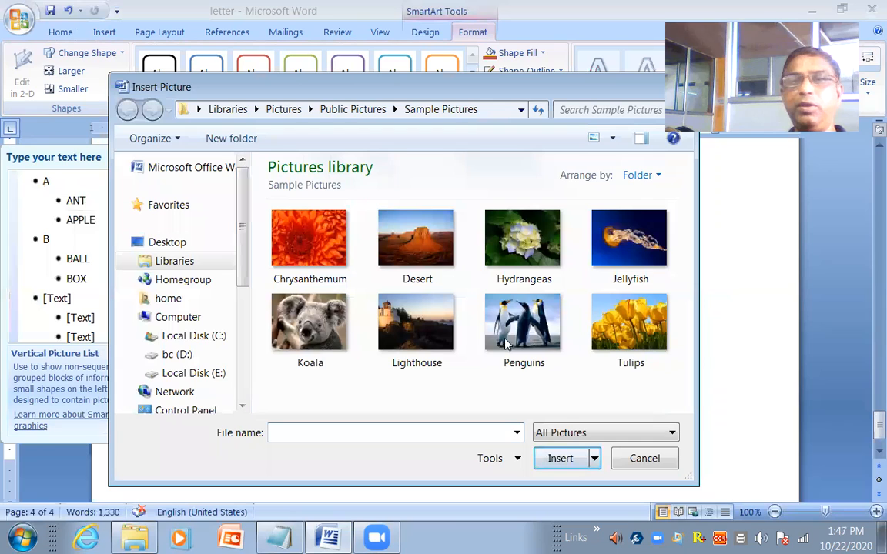
pyautogui.click(629, 240)
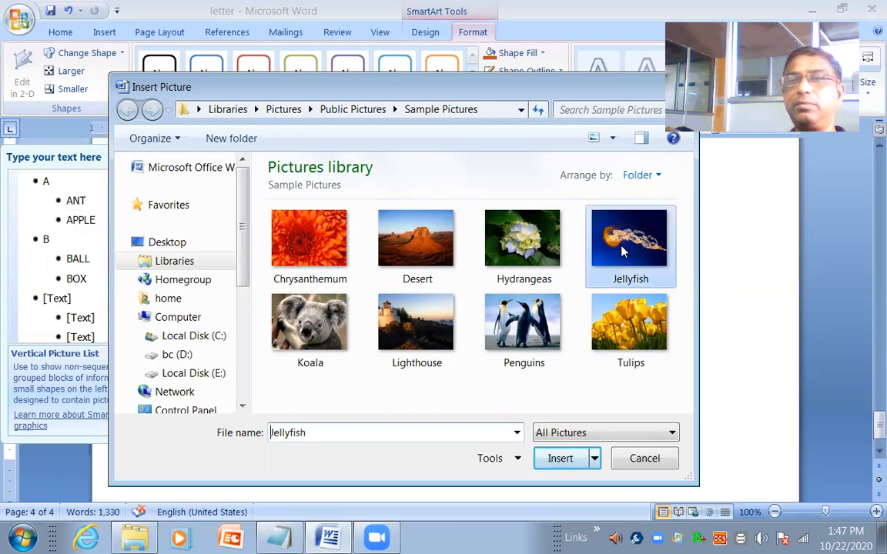
pyautogui.click(551, 462)
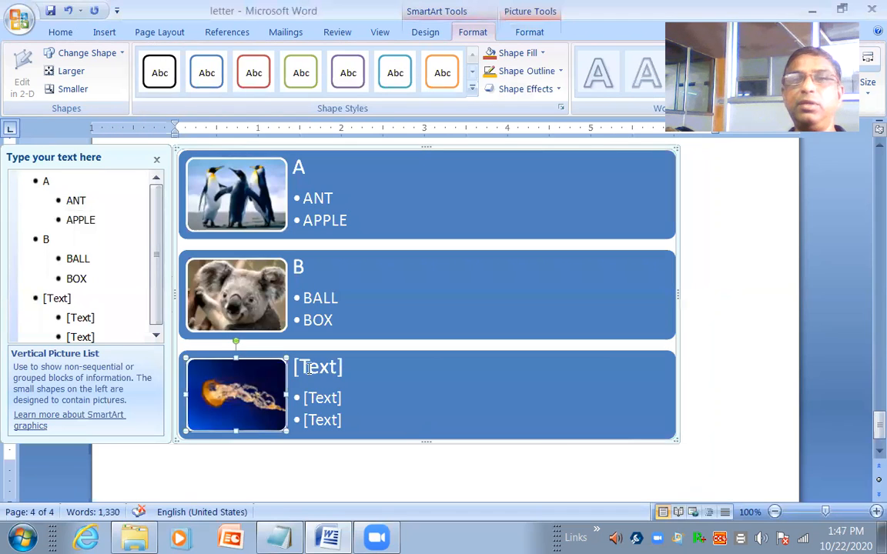
# - Fill the third SmartArt block with the heading C and the bullets CAT and CAMEL, and leave the graphic
pyautogui.click(334, 377)
pyautogui.write('C')
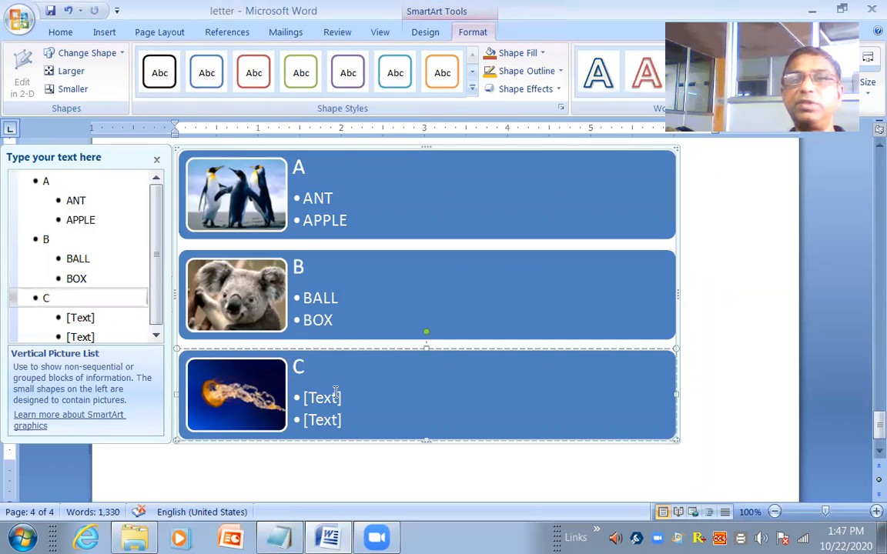
pyautogui.click(335, 395)
pyautogui.write('CAT')
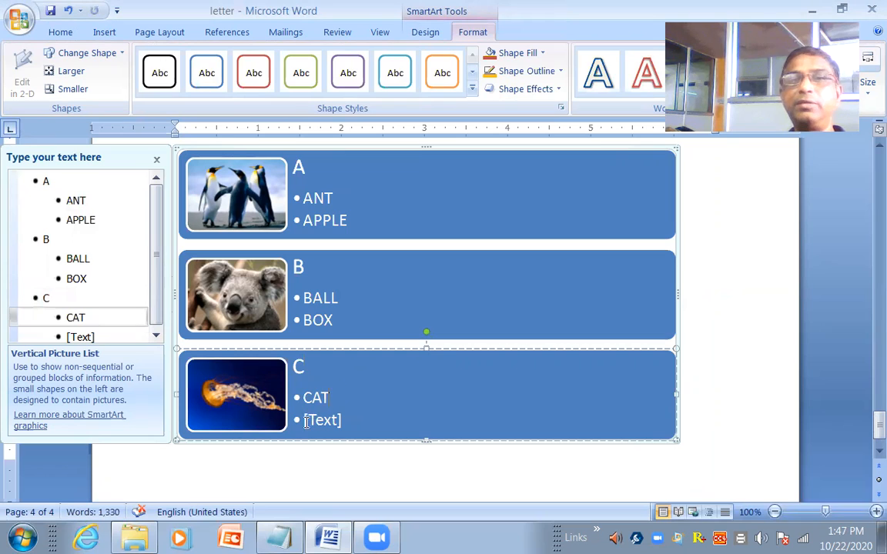
pyautogui.click(321, 430)
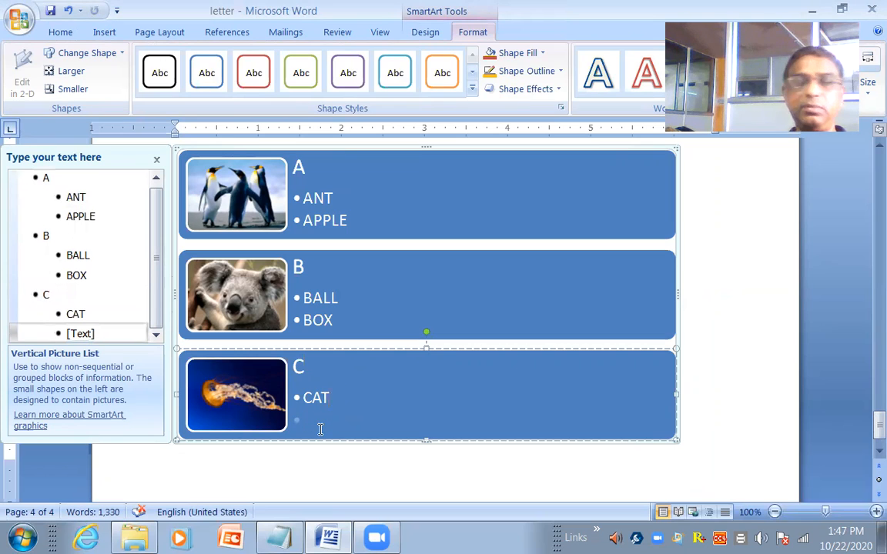
pyautogui.write('CAMEL')
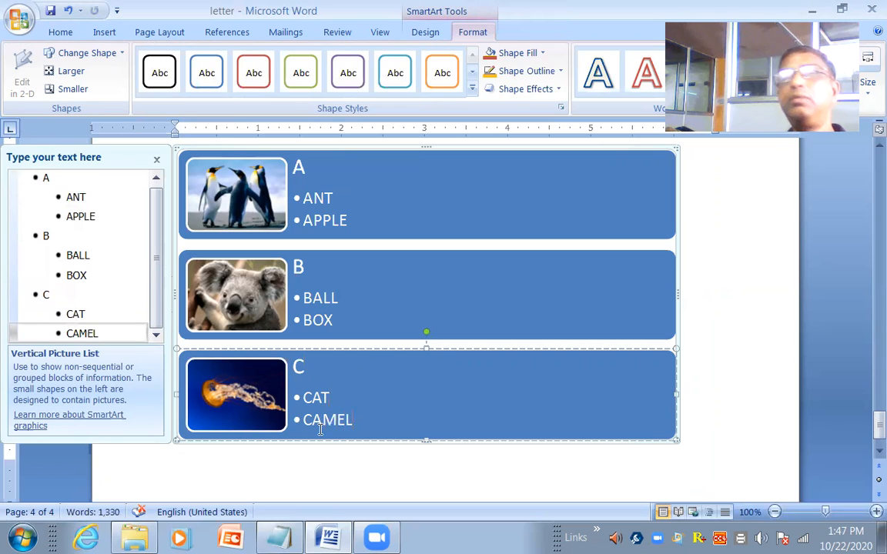
pyautogui.click(695, 428)
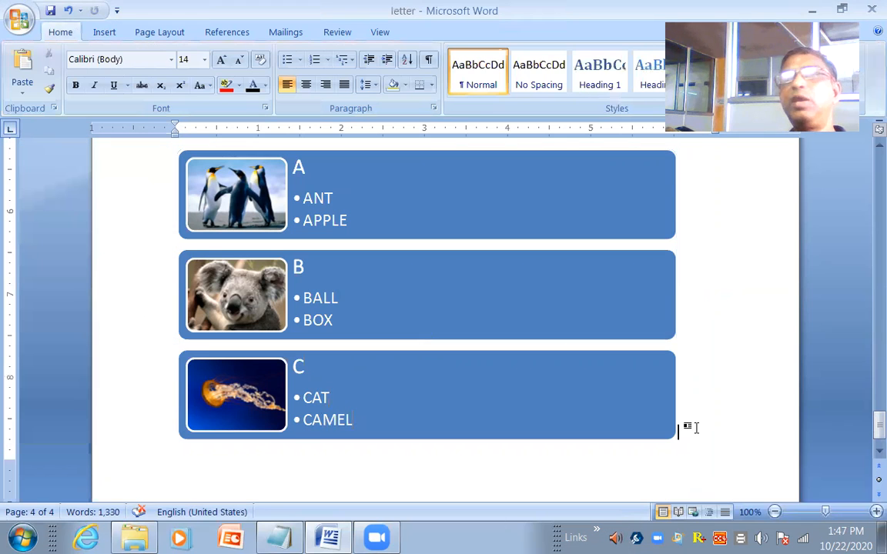
# - Show the commands for inserting content into the letter
pyautogui.scroll(4, 696, 428)
pyautogui.scroll(4, 695, 428)
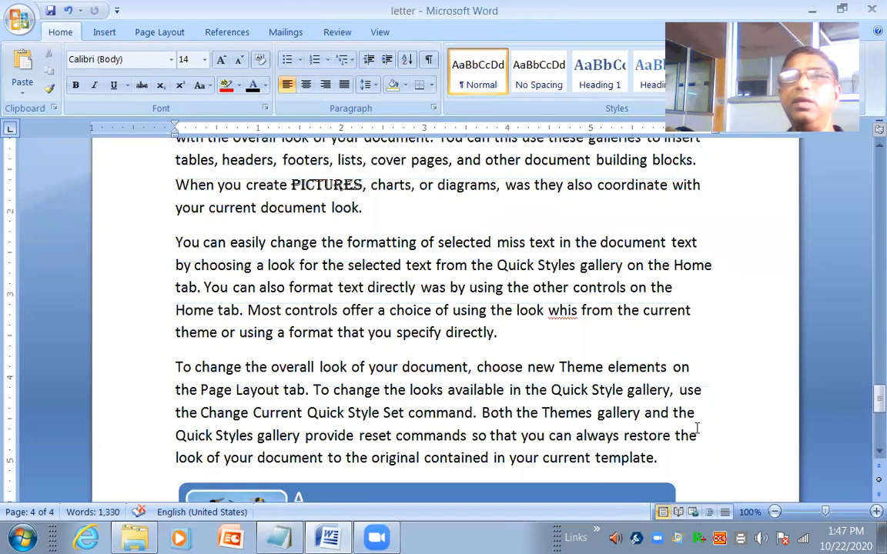
pyautogui.scroll(-4, 236, 206)
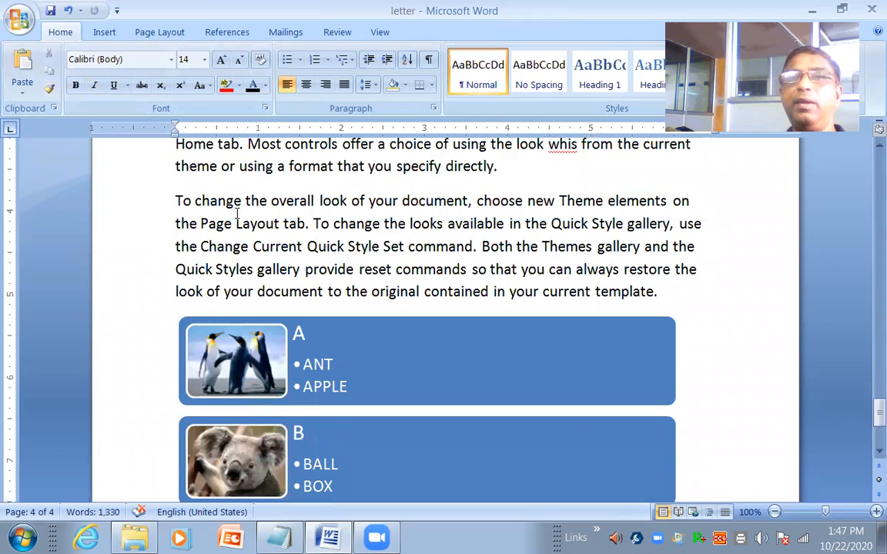
pyautogui.click(113, 33)
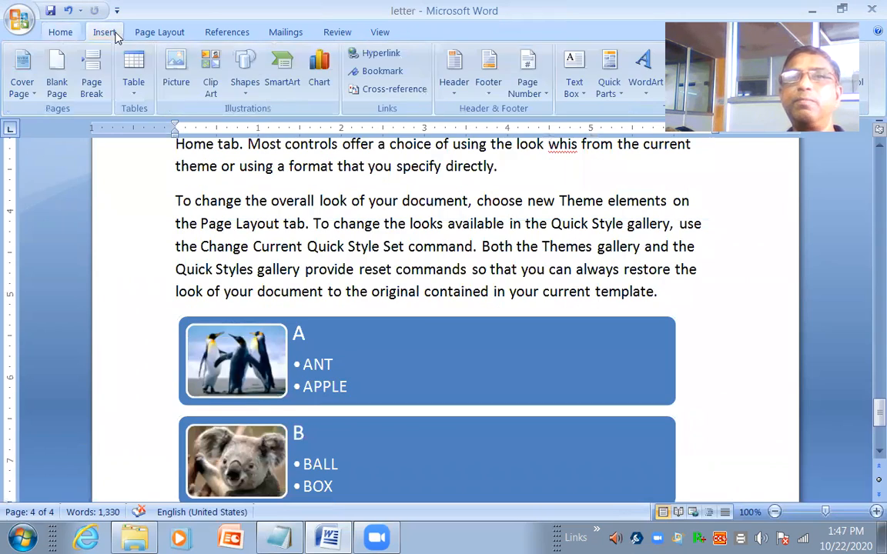